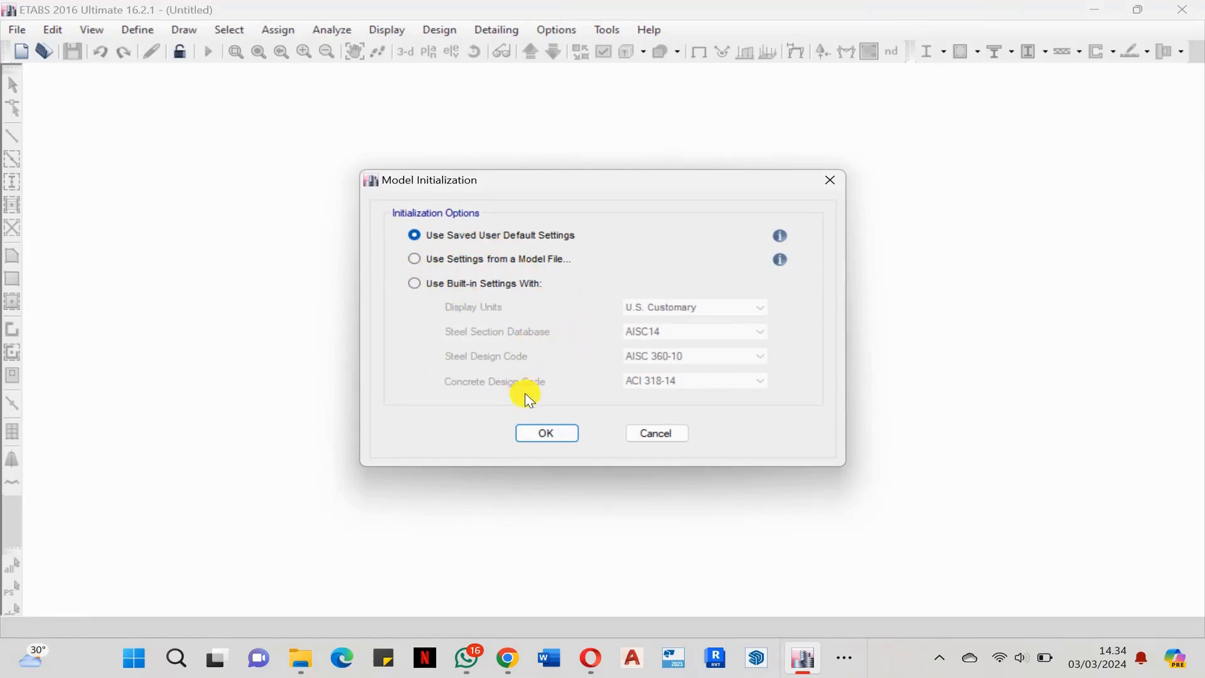
Create a grid-only model from the saved user default settings and switch its units to Metric SI Defaults.
click(546, 435)
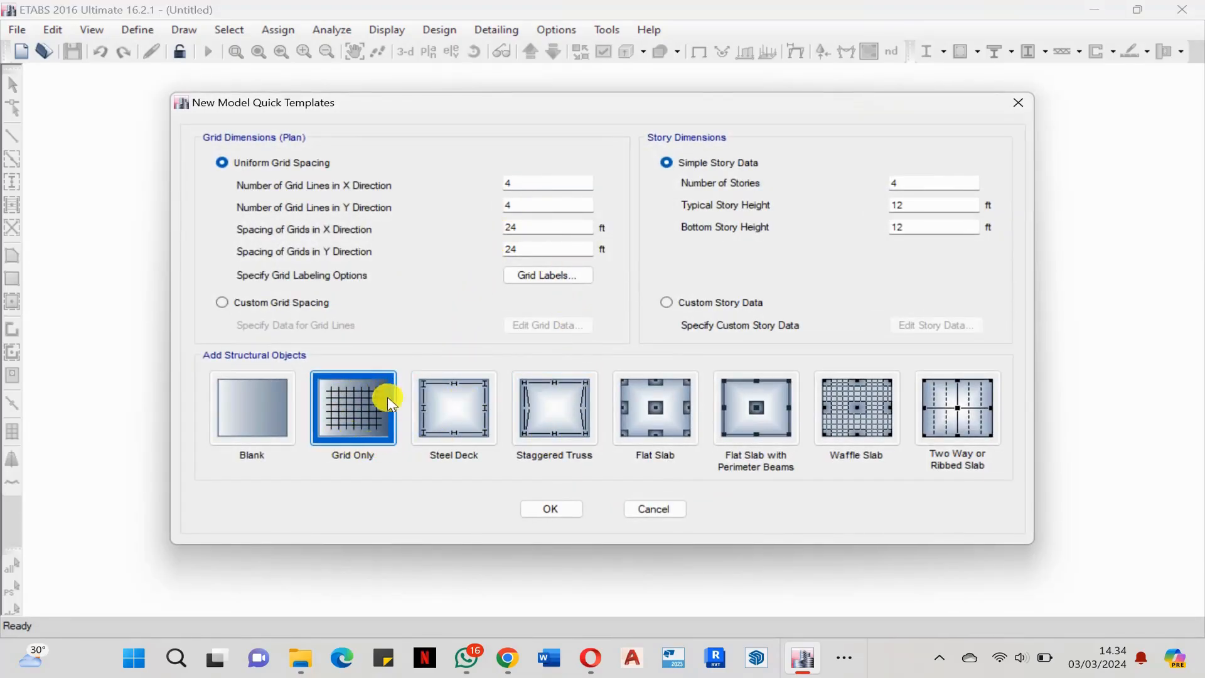
click(552, 510)
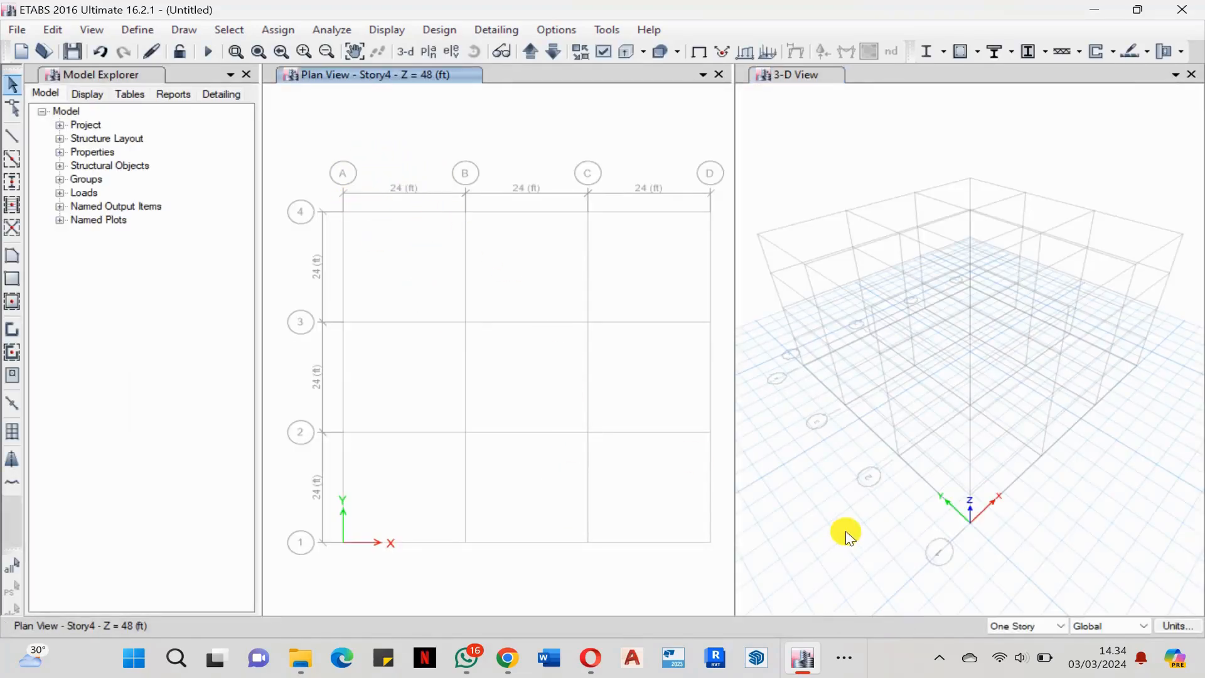
click(1177, 627)
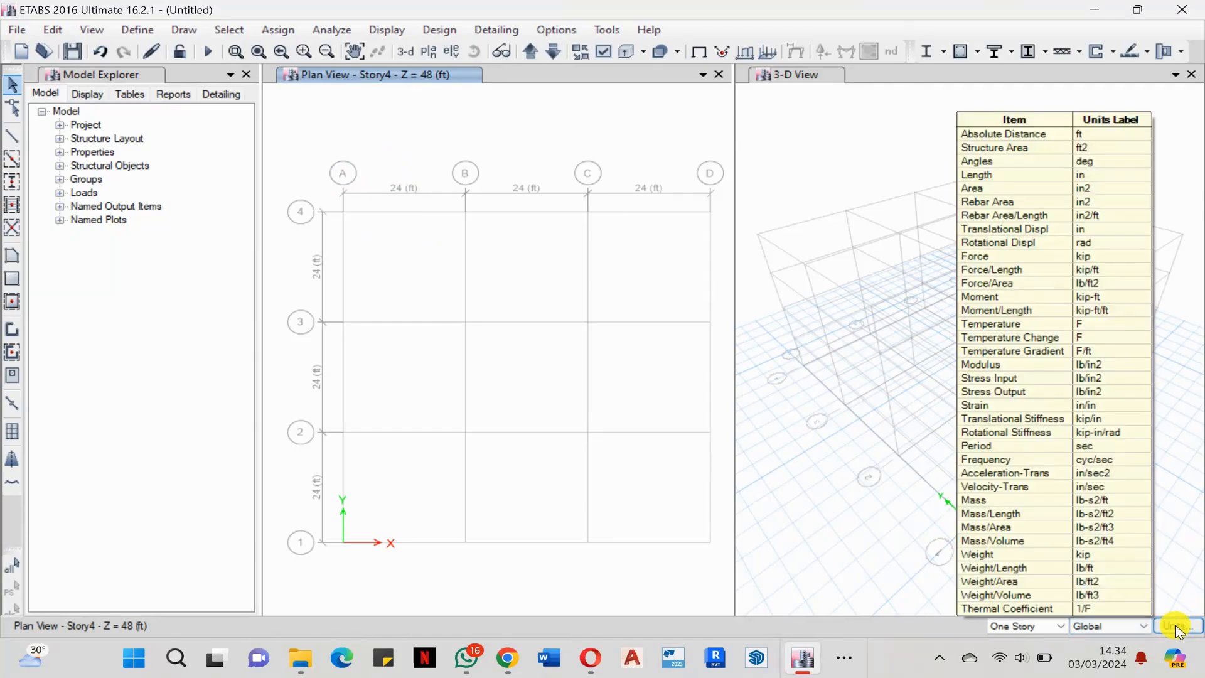
click(1178, 626)
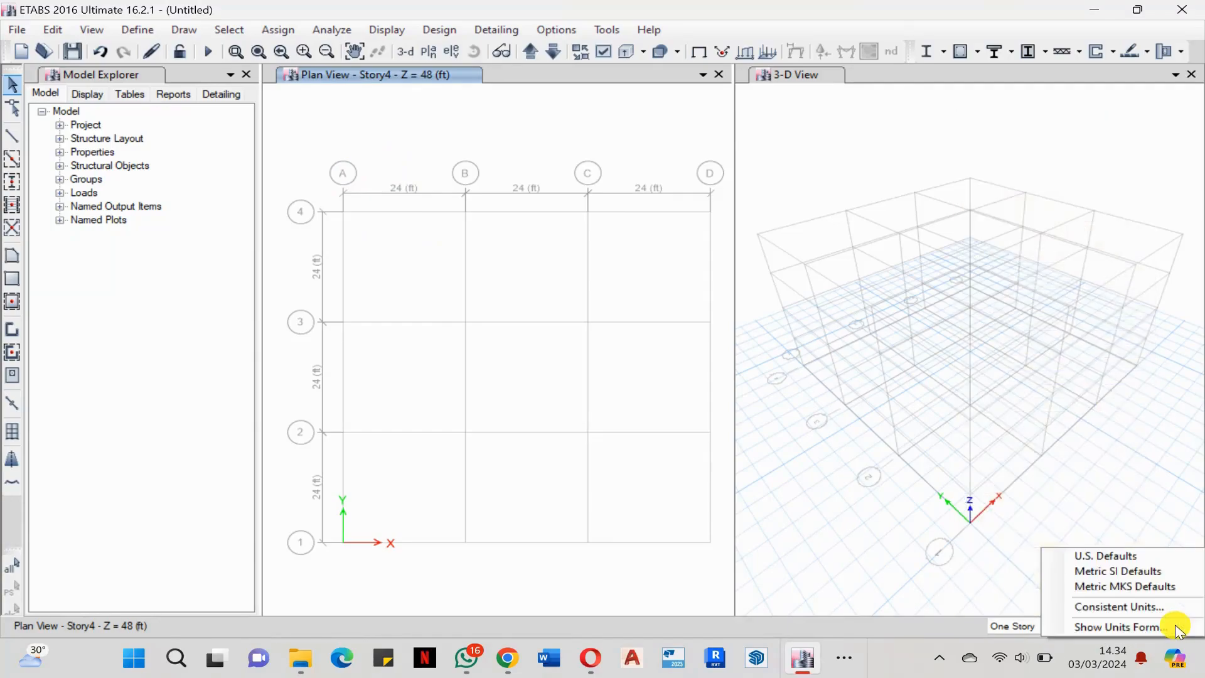
click(1141, 572)
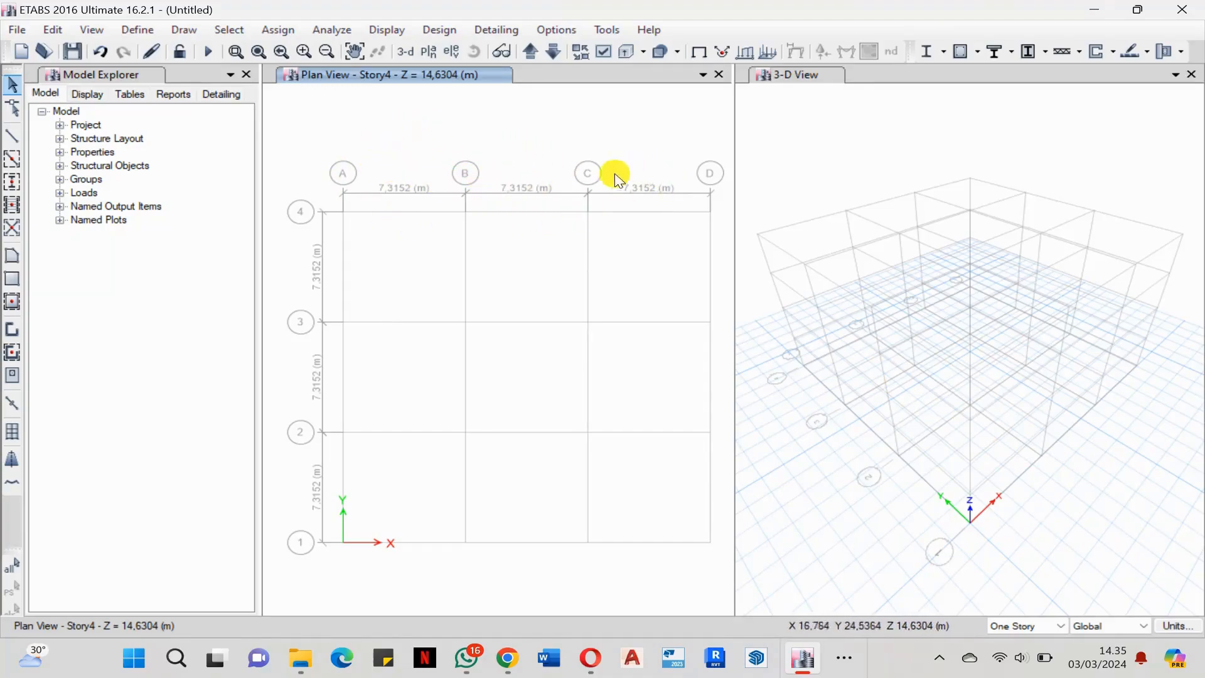
Open the story and grid system data of the model for editing.
right_click(500, 142)
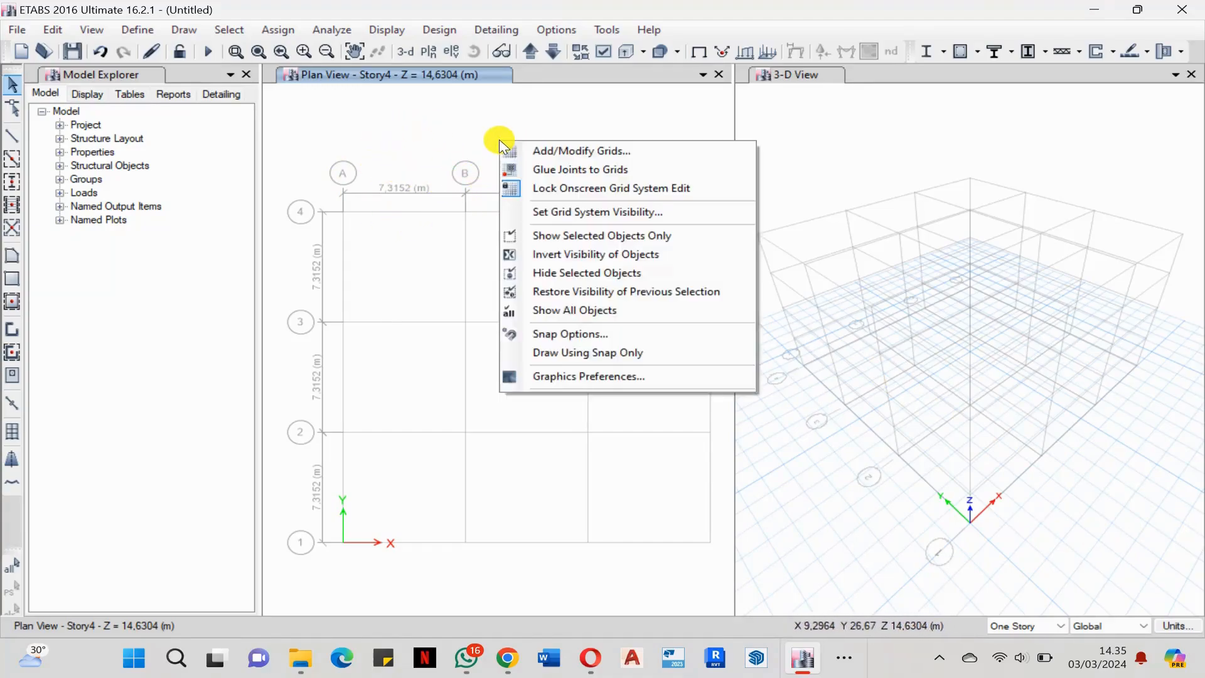
click(569, 152)
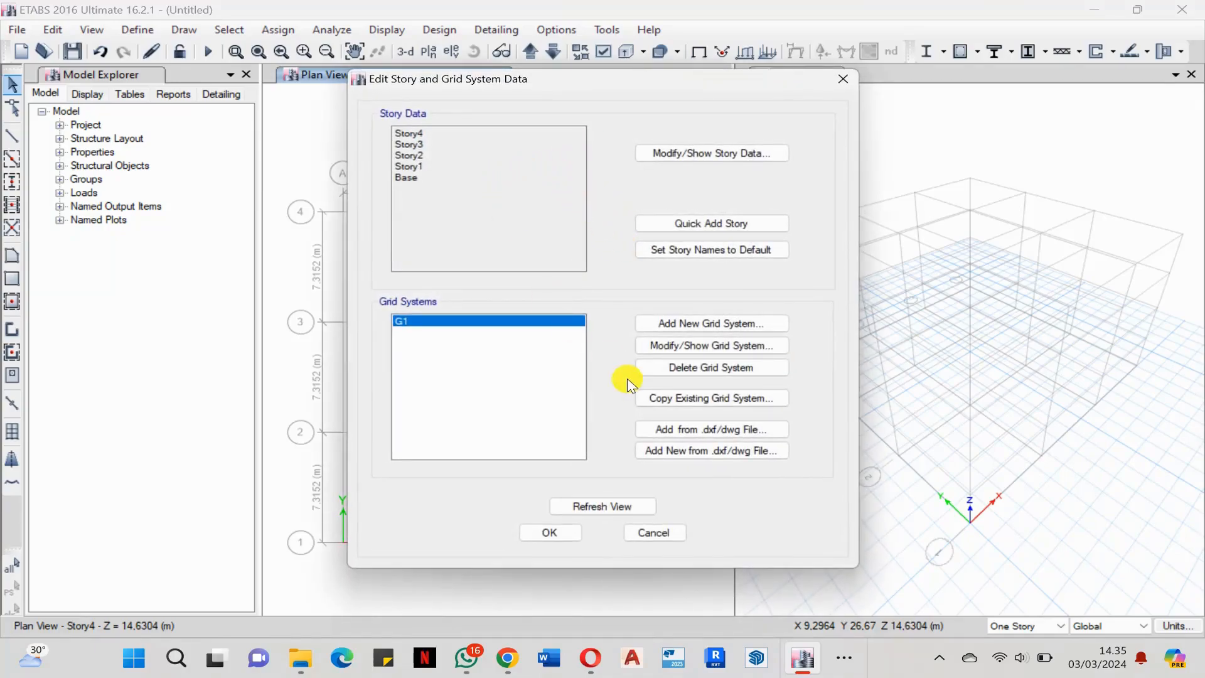
click(852, 664)
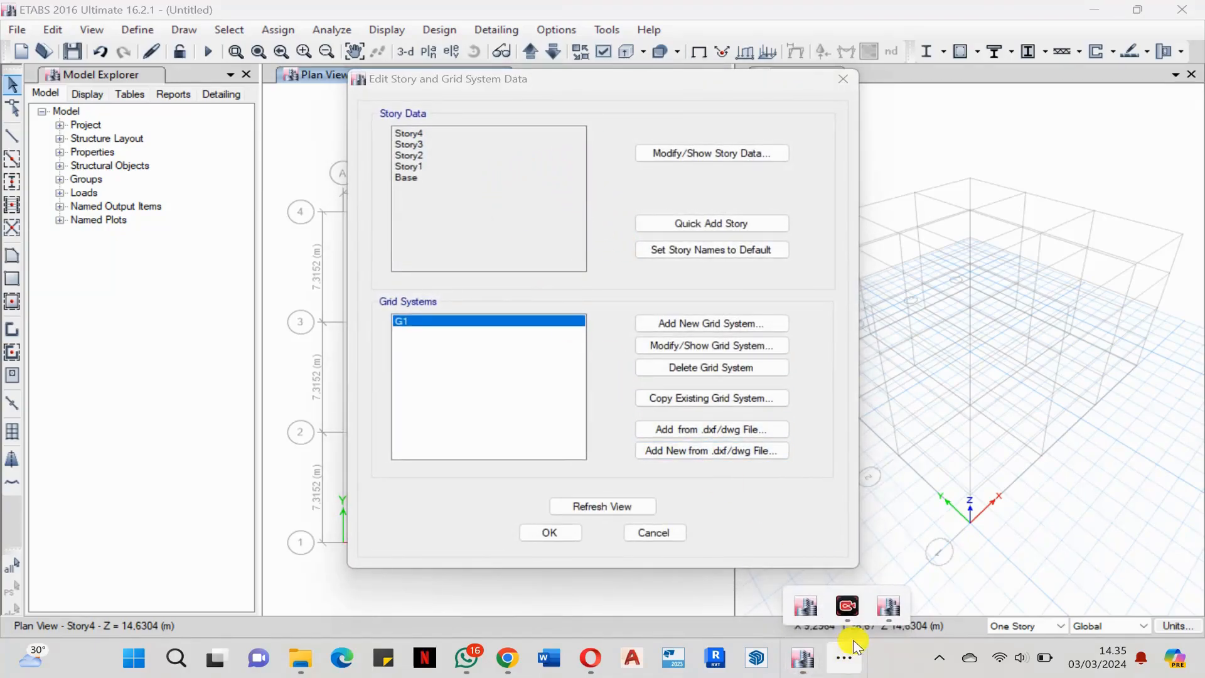
click(848, 608)
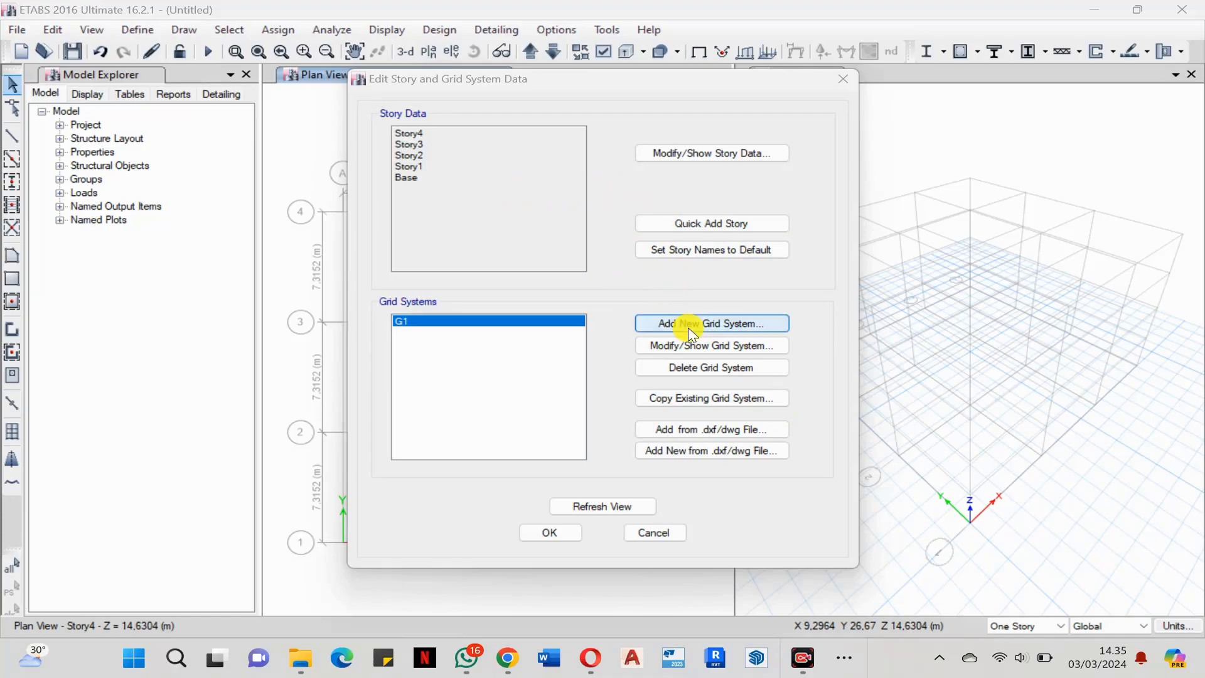
In grid system G1, set the X ordinates of B, C and D to 4, 8 and 12 m, and add grid E at 16 m.
click(721, 344)
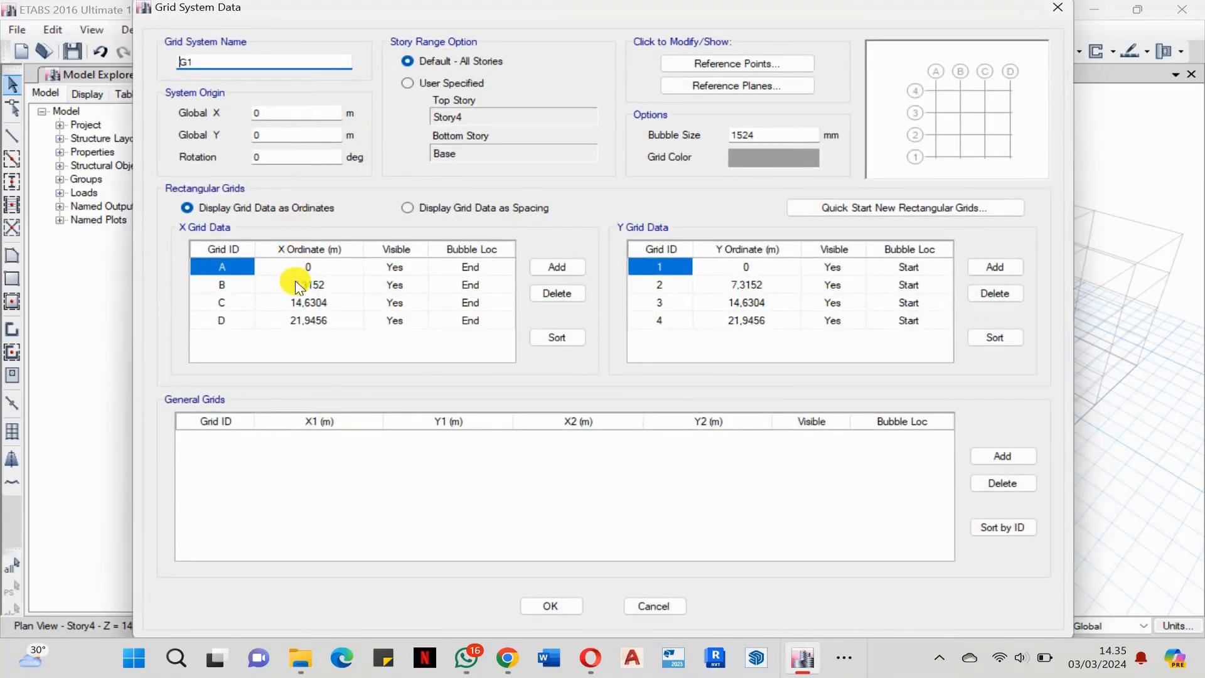
click(333, 290)
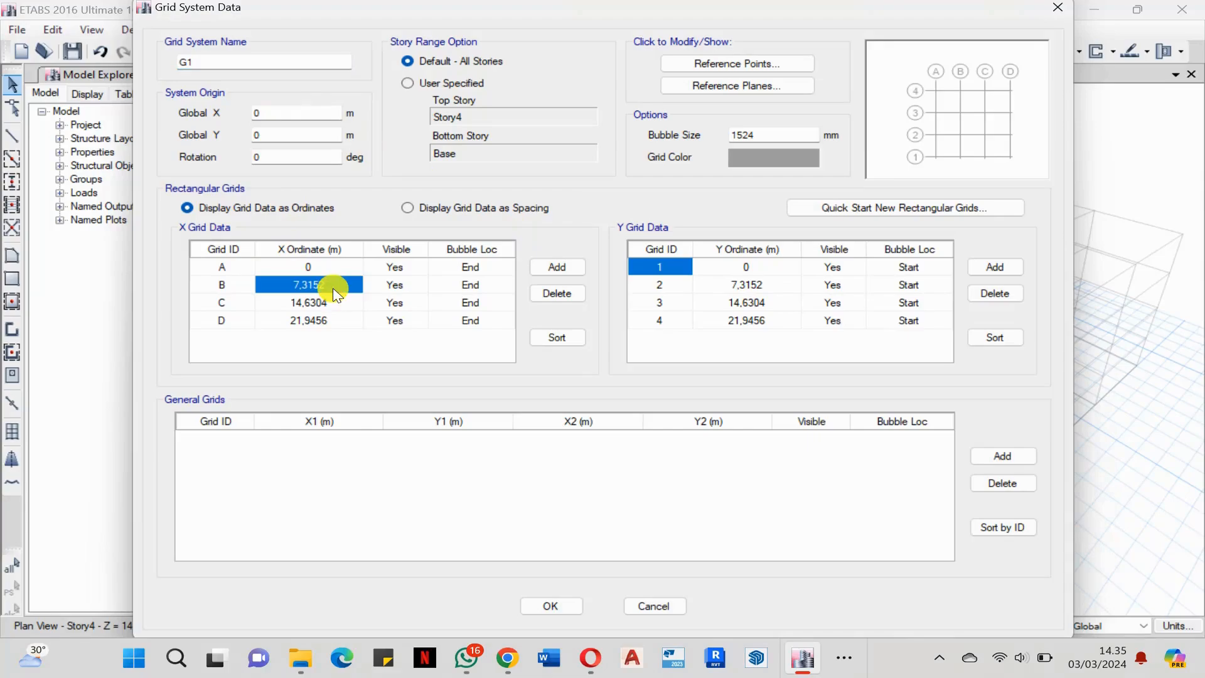
text(4)
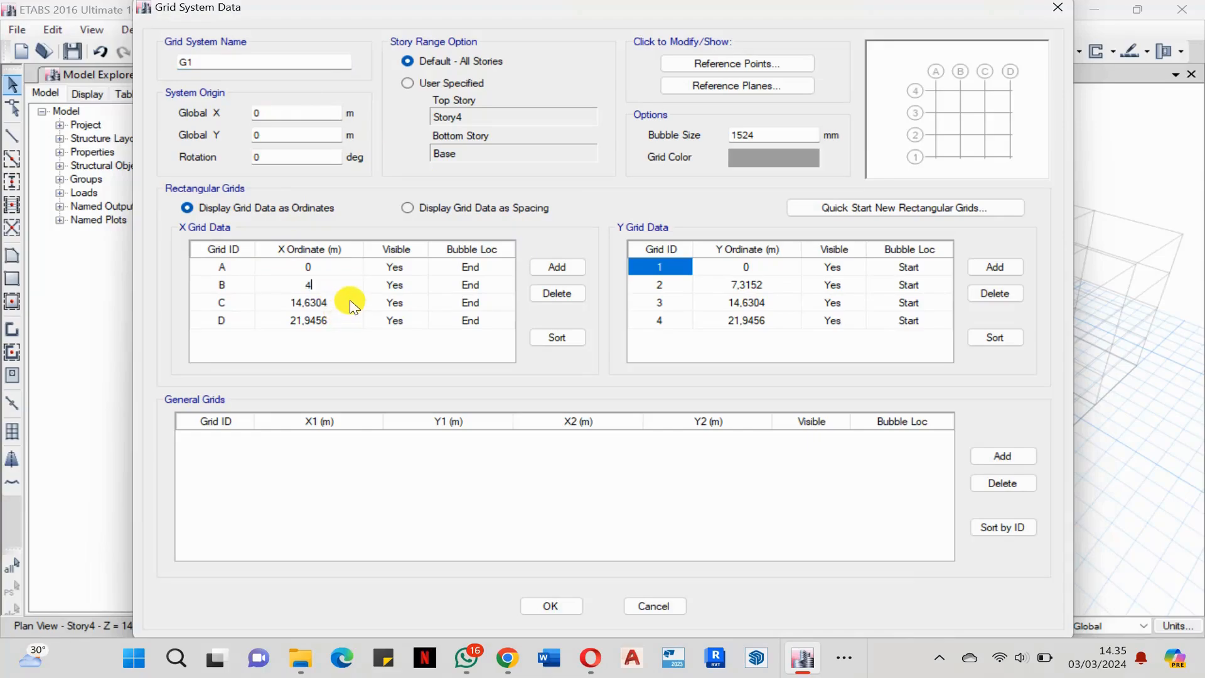
click(349, 304)
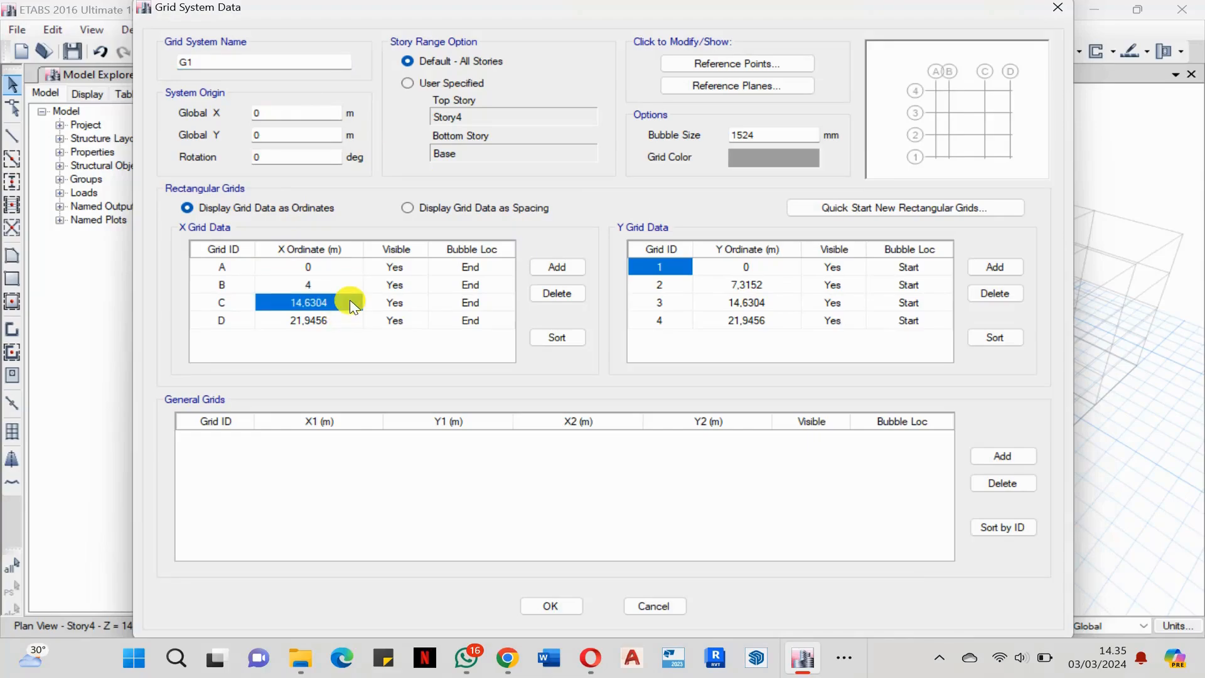
text(8)
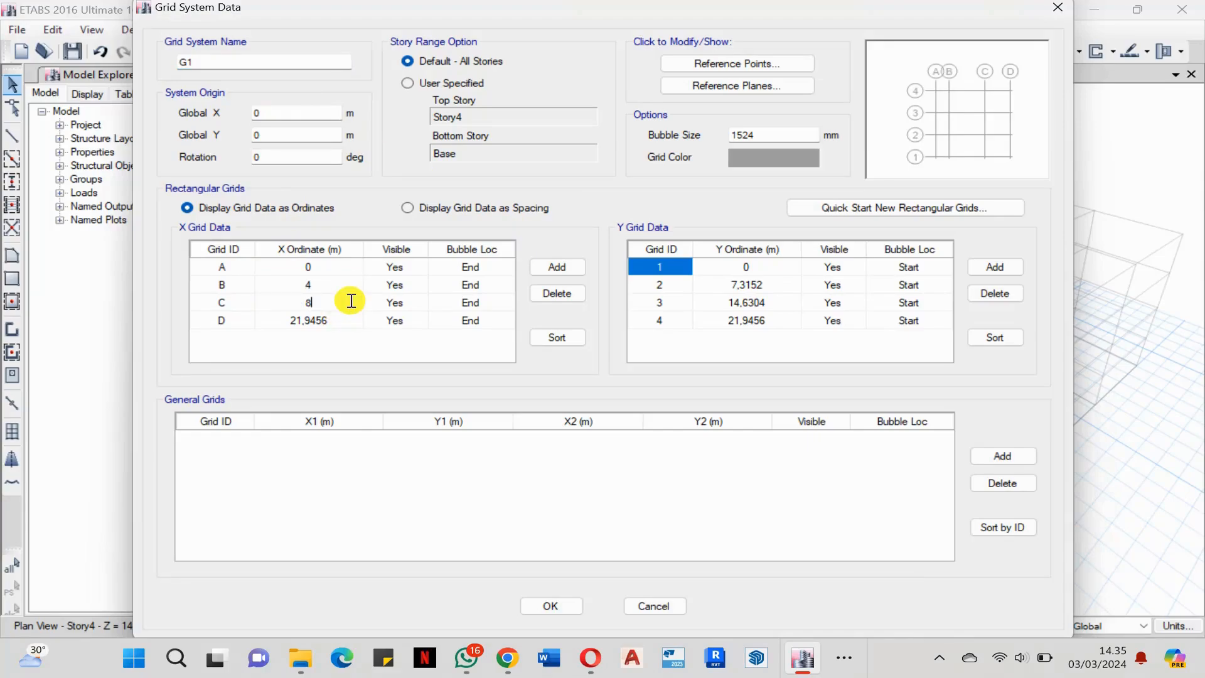
click(325, 321)
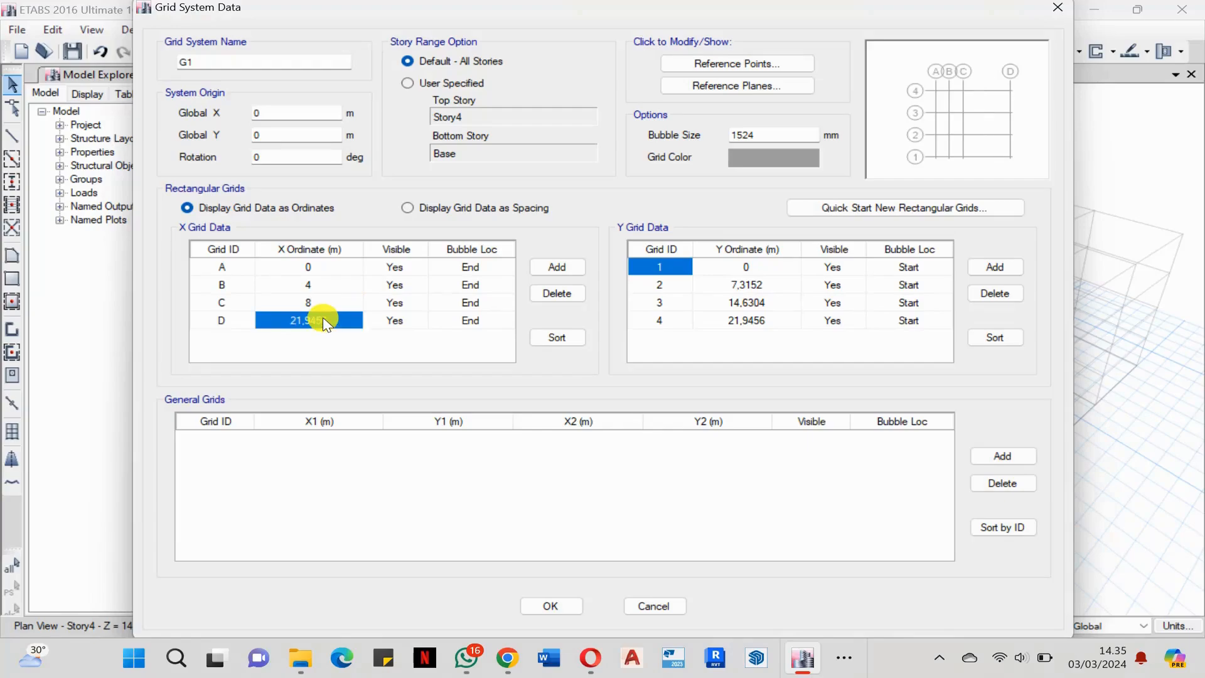
text(12)
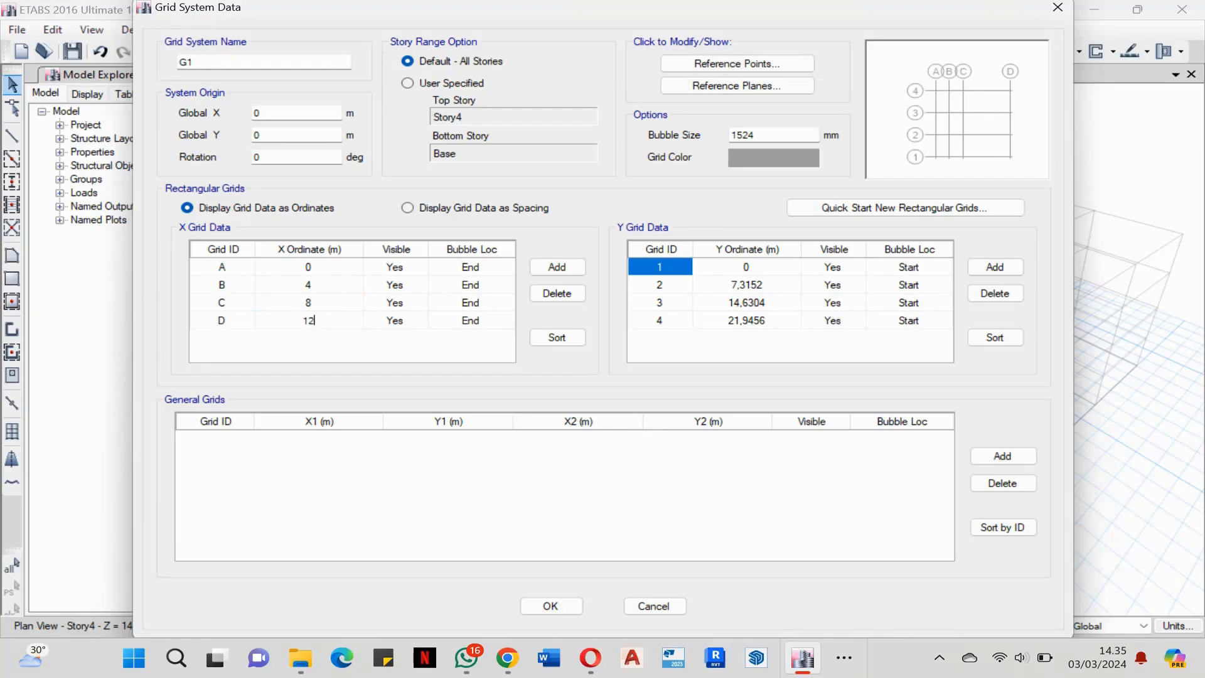
click(554, 269)
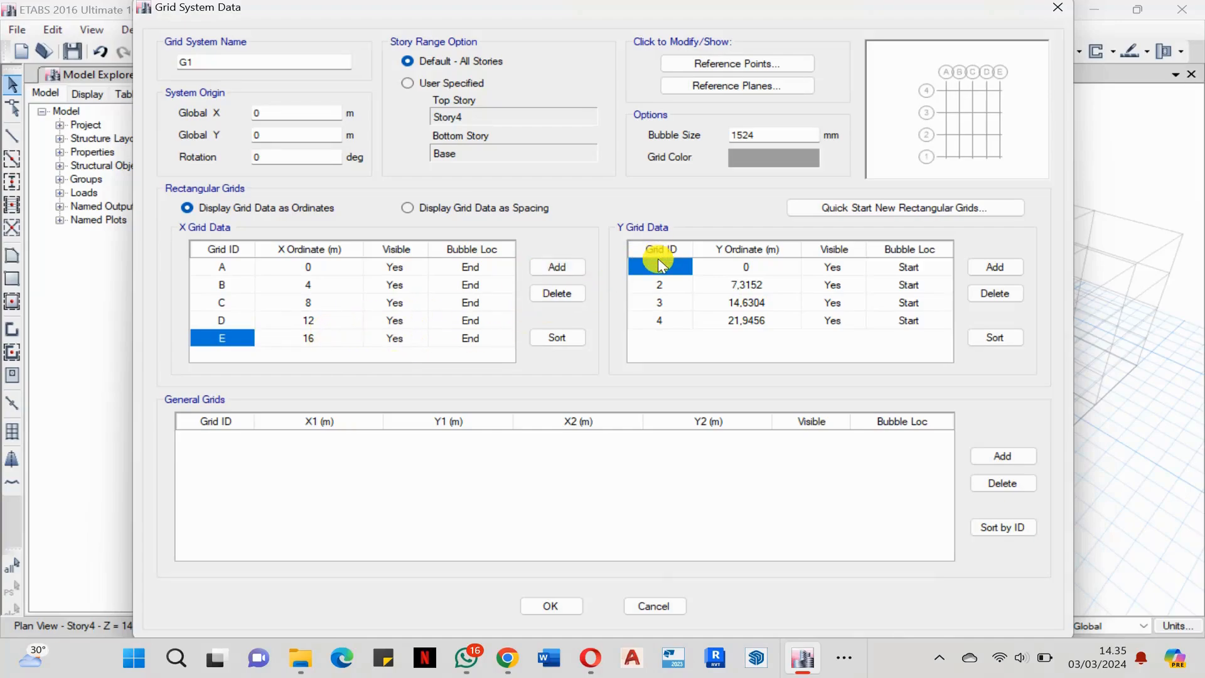
Enter the Y ordinates of grid lines 2, 3 and 4 as 3.5, 7 and 10.5.
click(759, 290)
text(5)
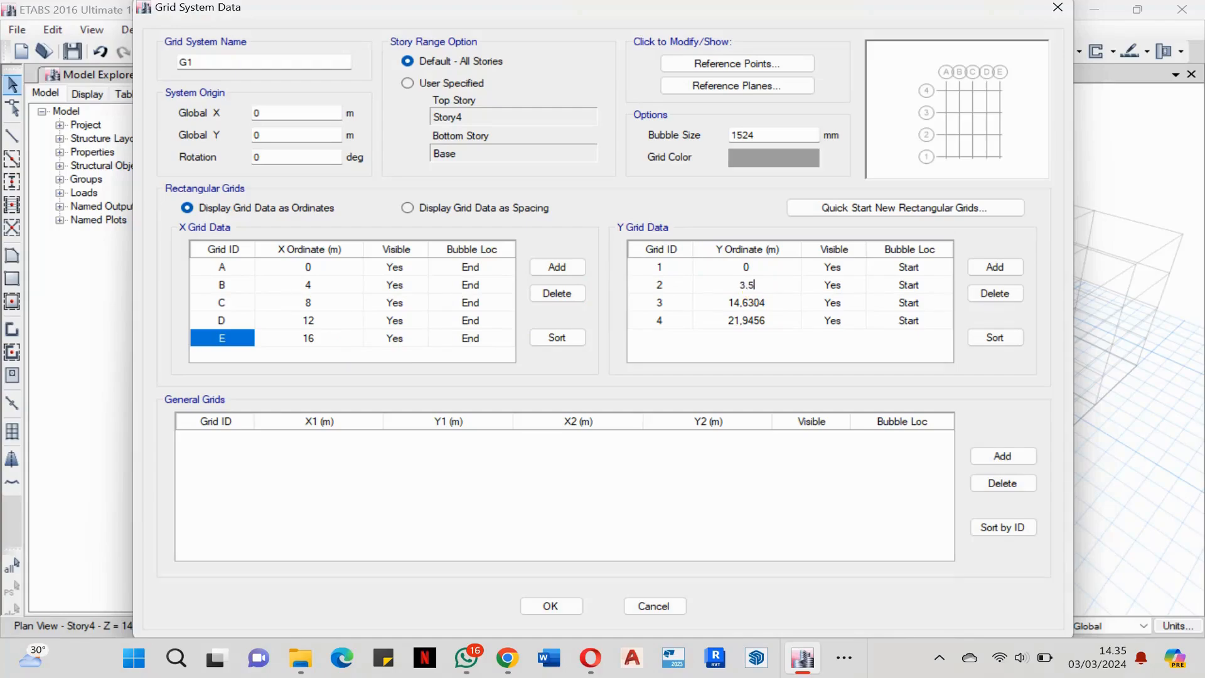
click(751, 302)
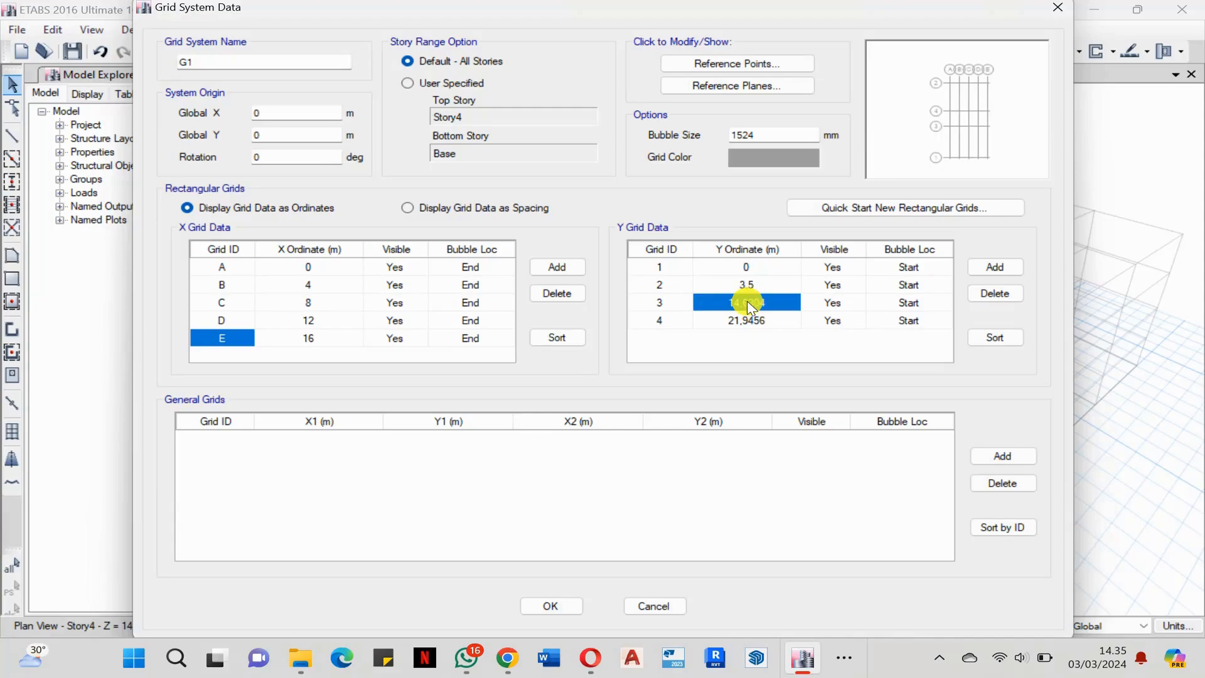
text(7)
click(747, 323)
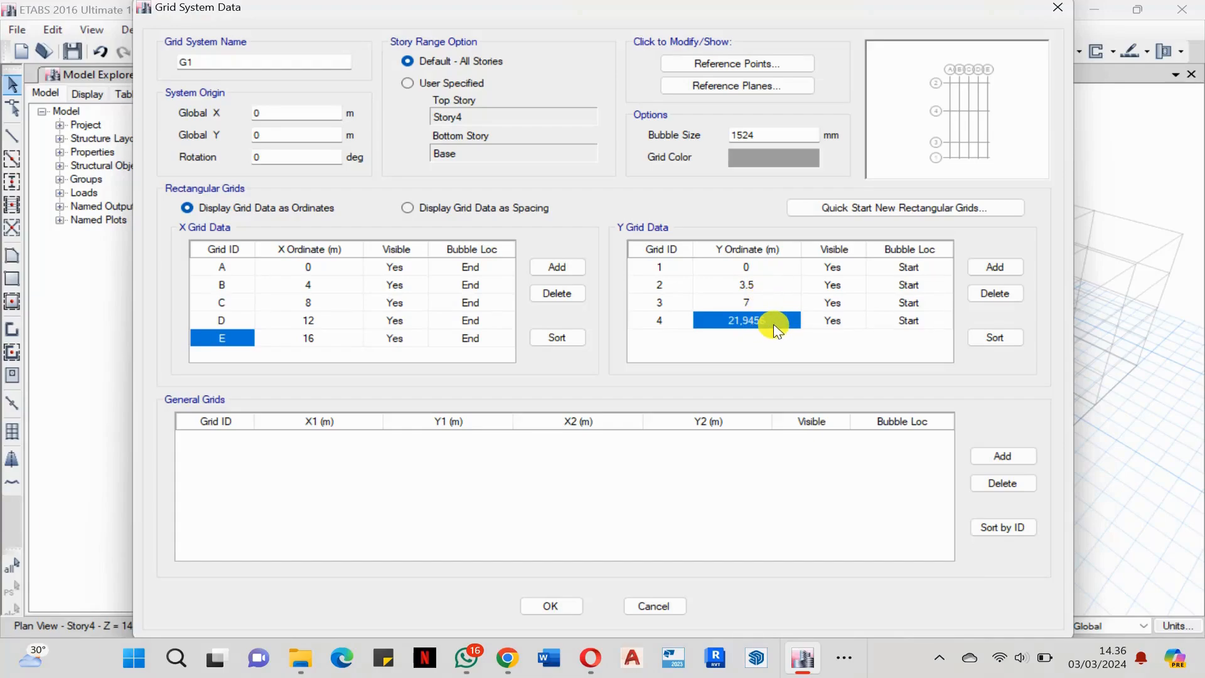
text(10.5)
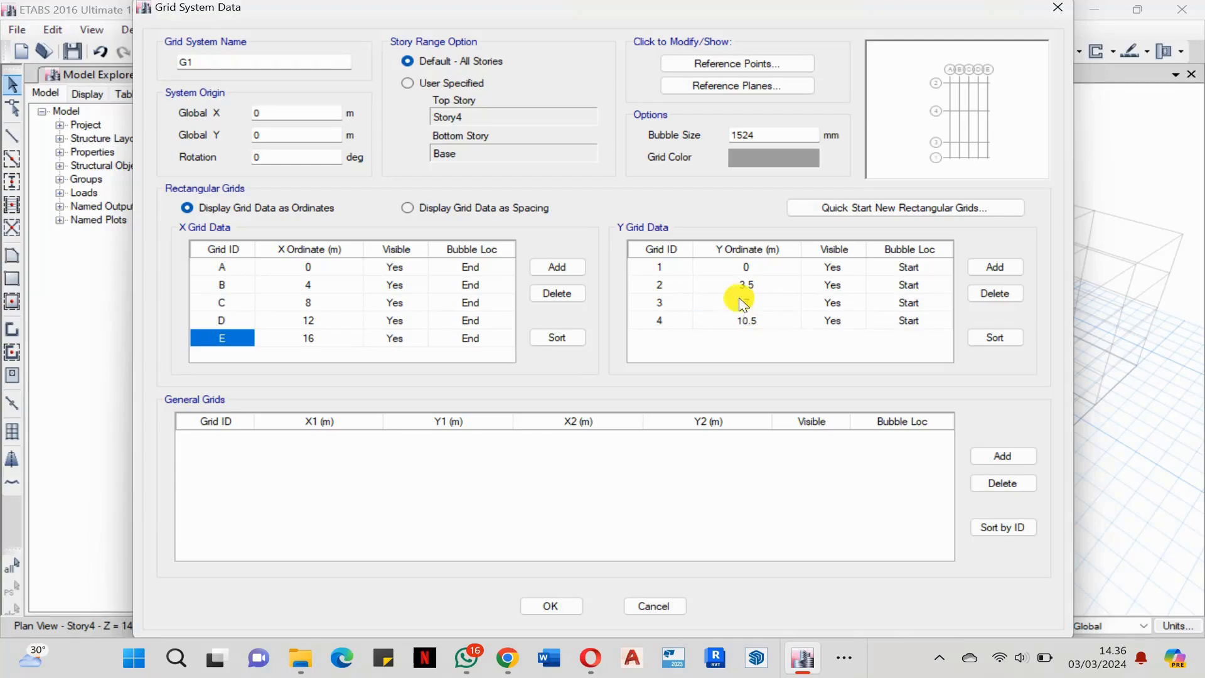
Re-enter the Y ordinates of grid lines 2 and 4 with decimal commas as 3,5 and 10,5 m, and accept the grid data.
click(742, 304)
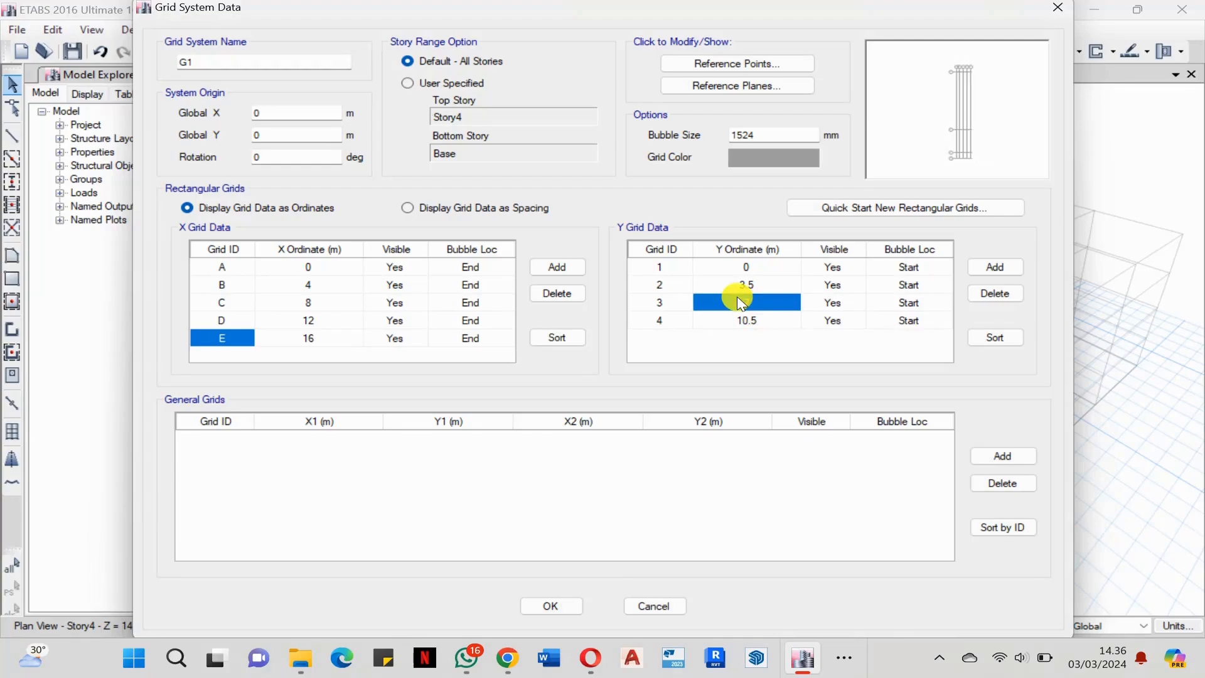
click(773, 286)
text(3.)
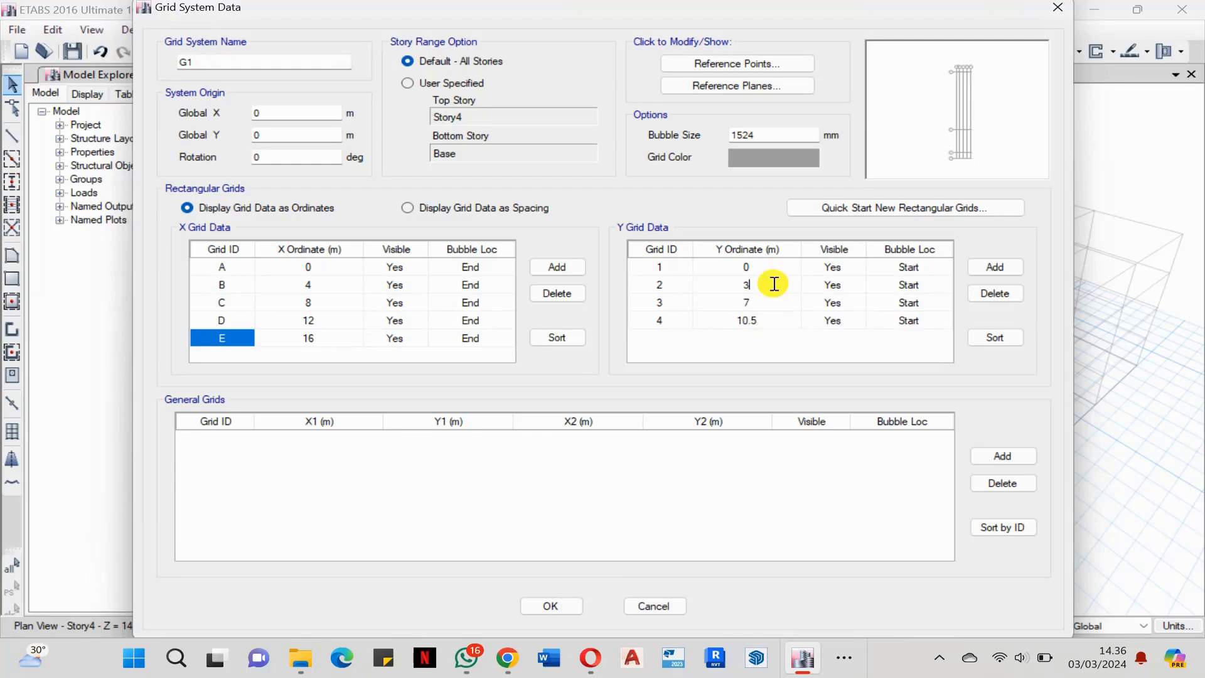
click(764, 307)
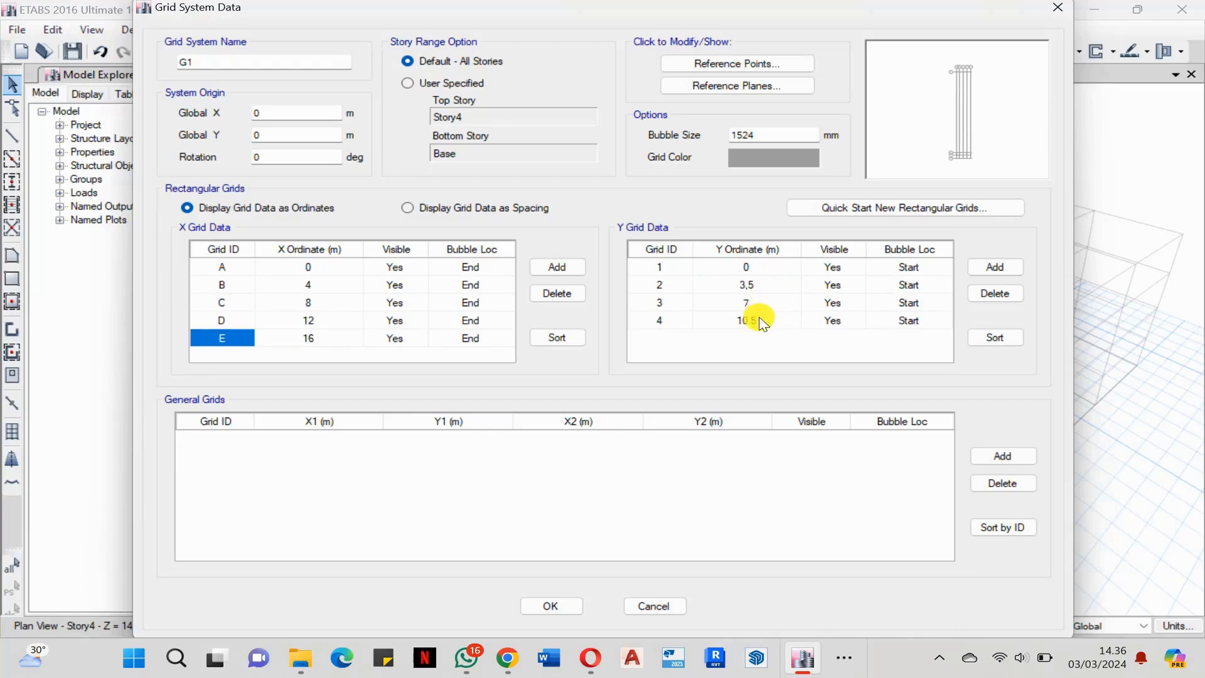
click(761, 321)
text(1)
click(738, 285)
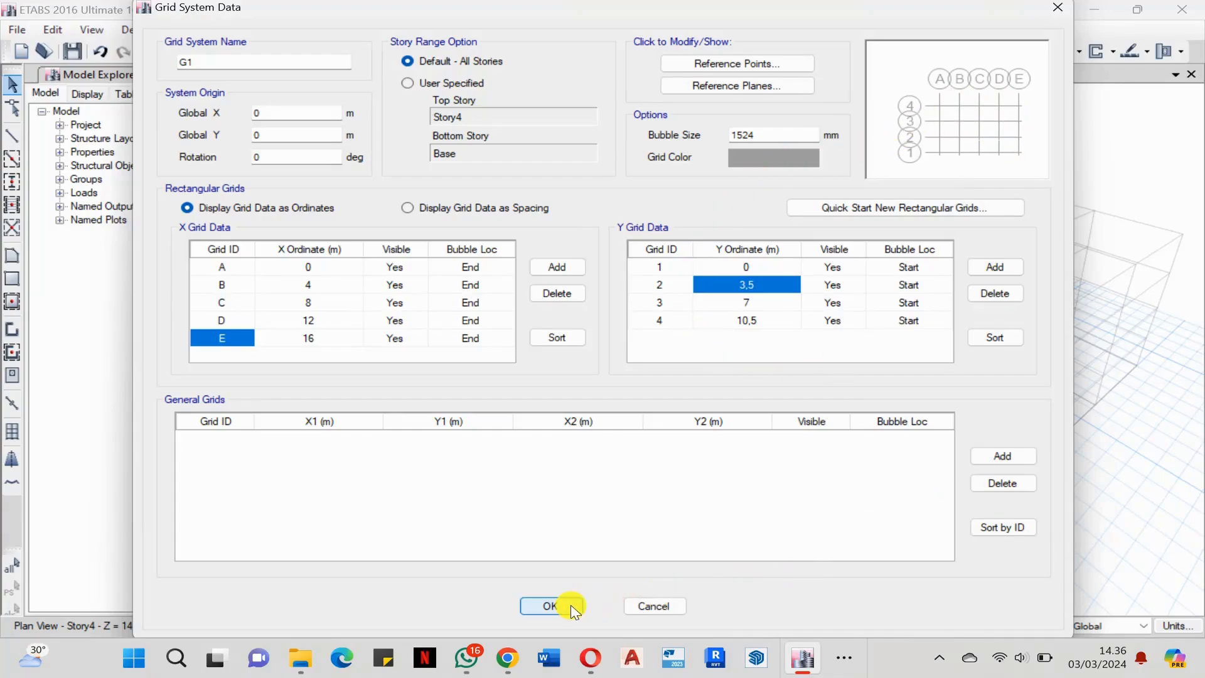
click(550, 604)
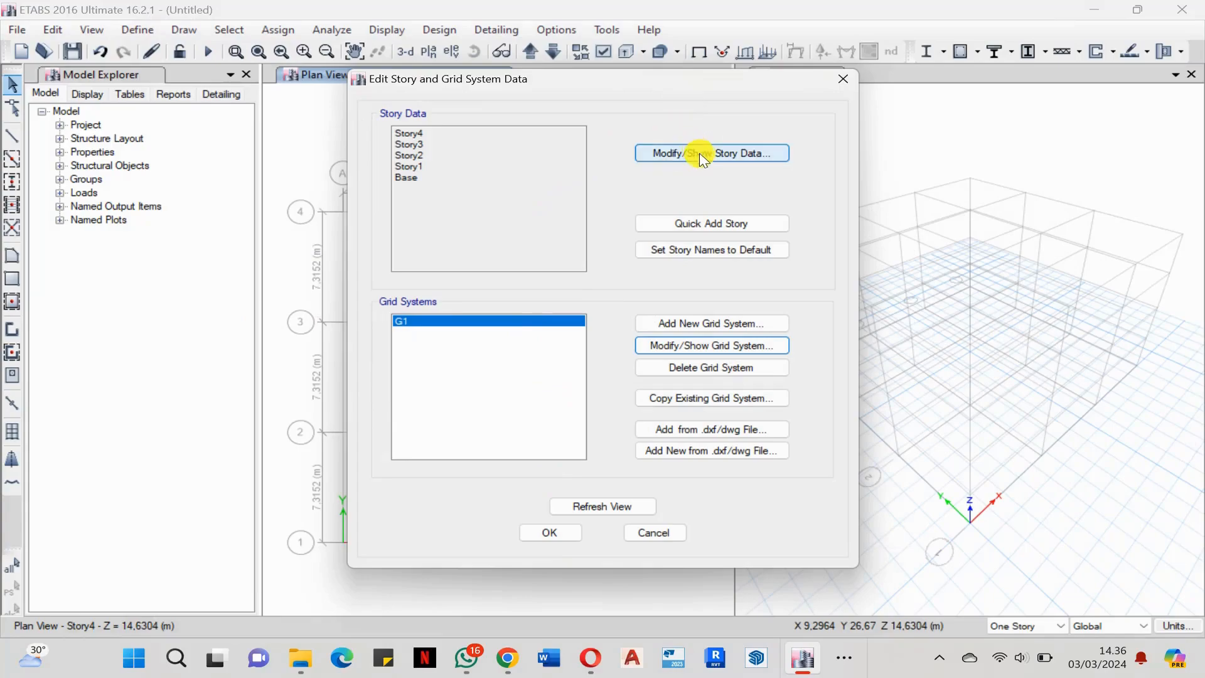
In the story data, rename Story1 as Lt1 and Story2 as Lt2.
click(705, 157)
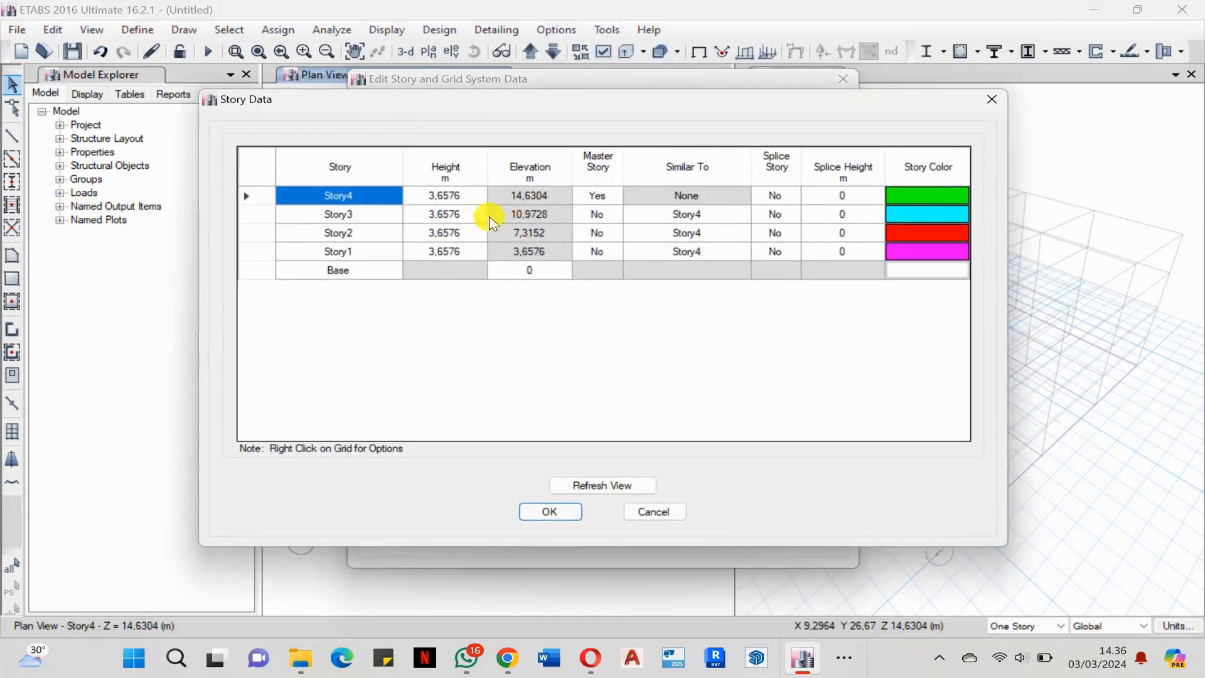
double_click(359, 251)
key(Caps_Lock)
key(BackSpace)
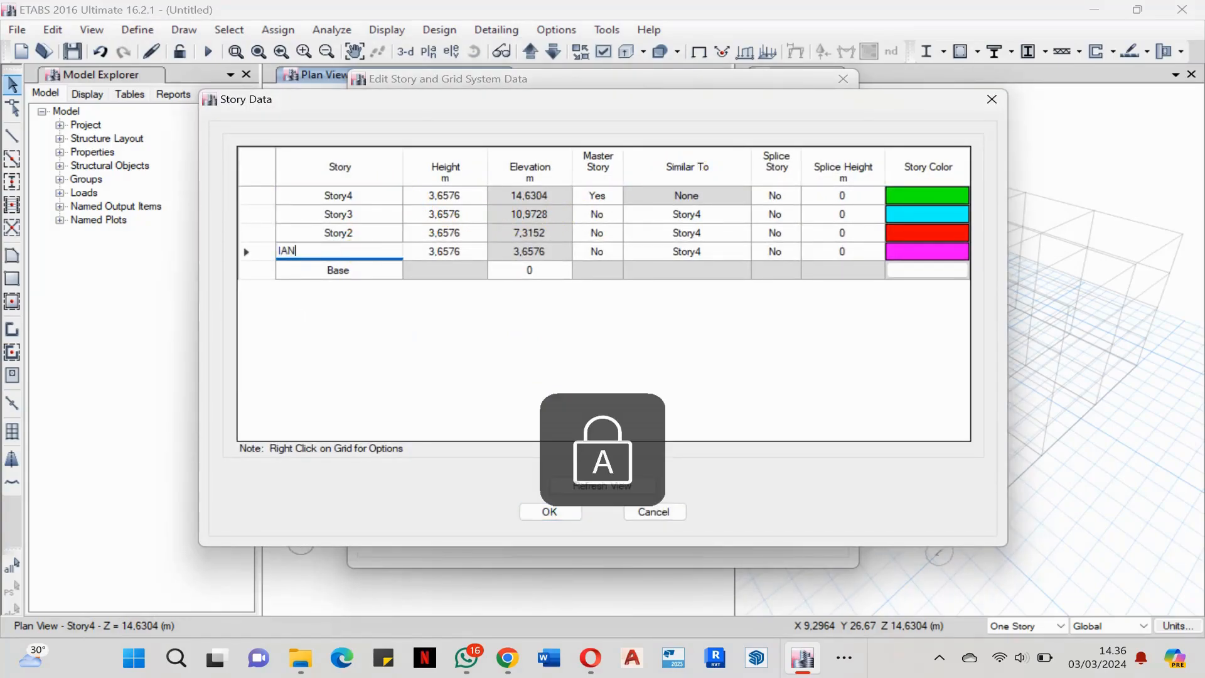
text(L)
key(Caps_Lock)
text(t1)
double_click(345, 231)
key(Caps_Lock)
text(L)
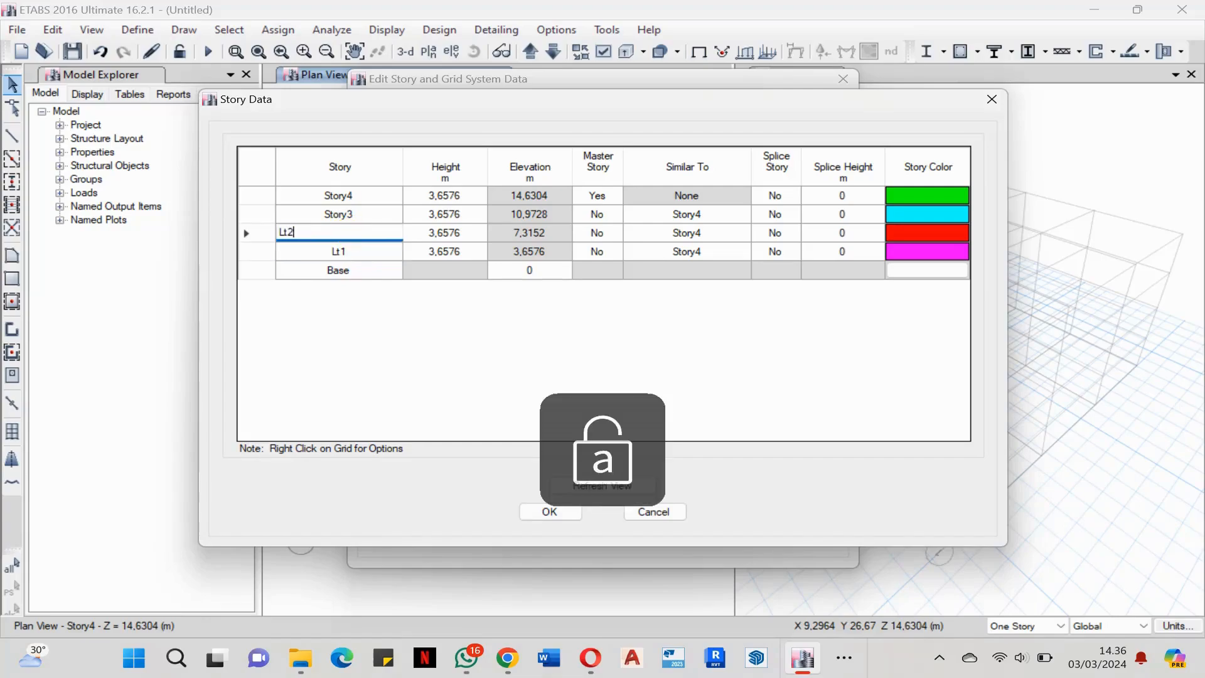
text(t2)
Rename Story3 as Lt3 in the story data.
double_click(376, 214)
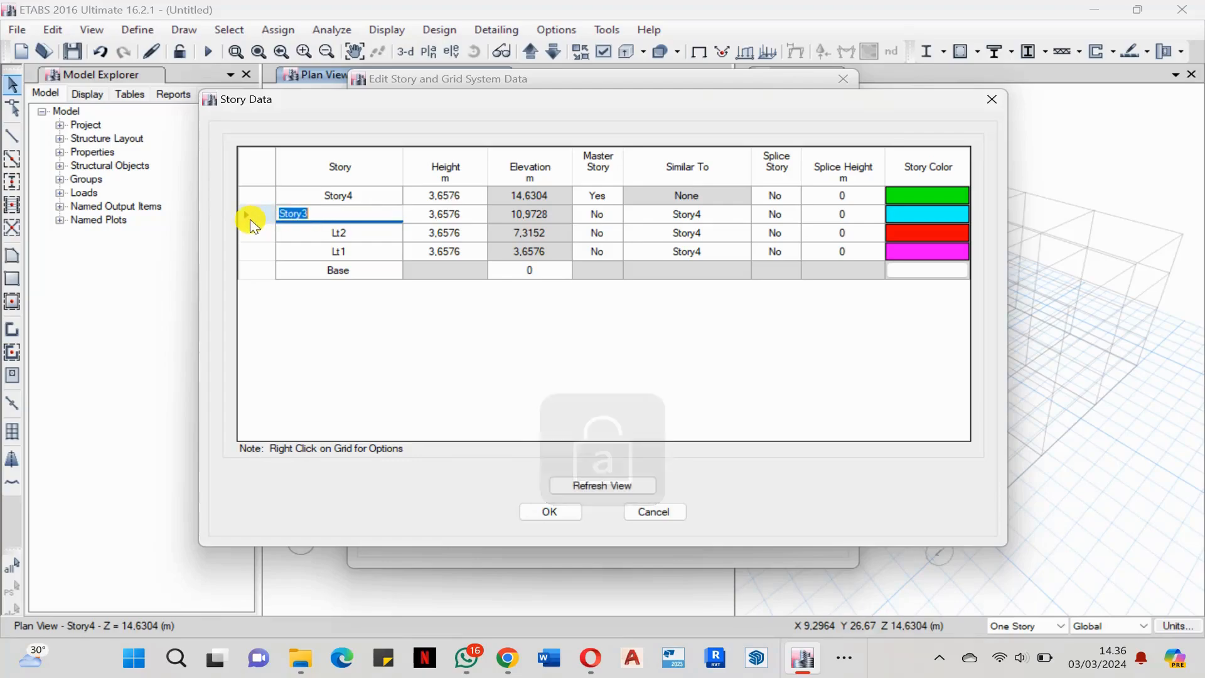
click(248, 219)
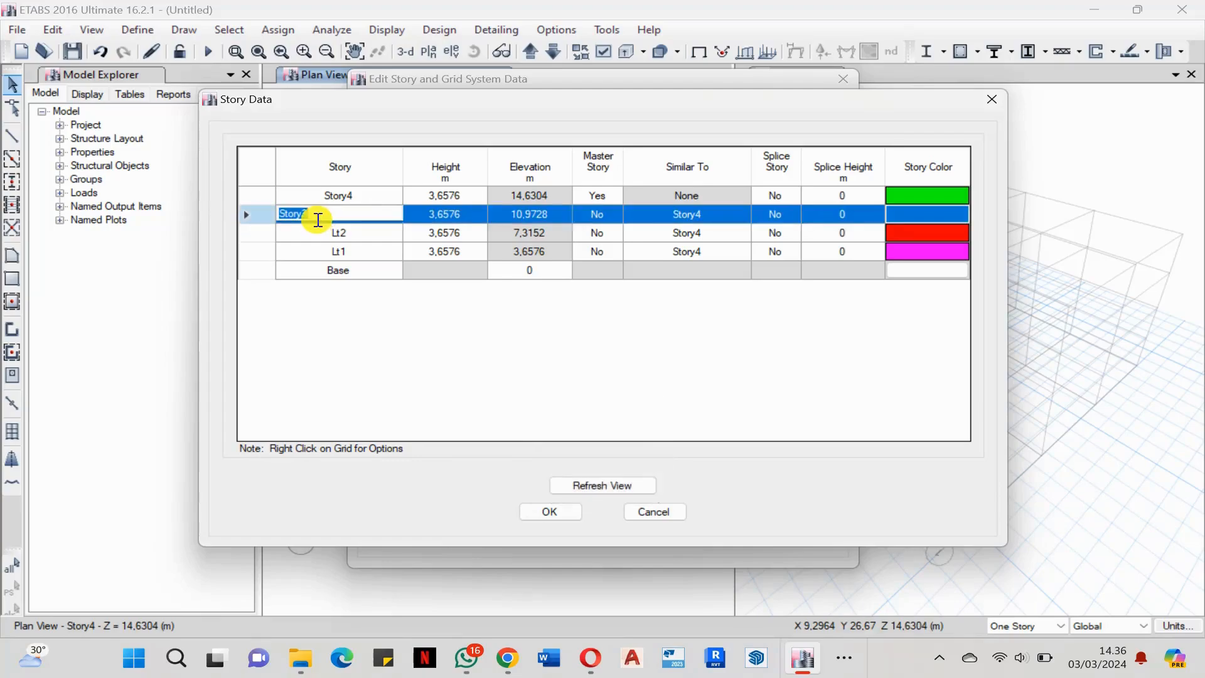
click(254, 198)
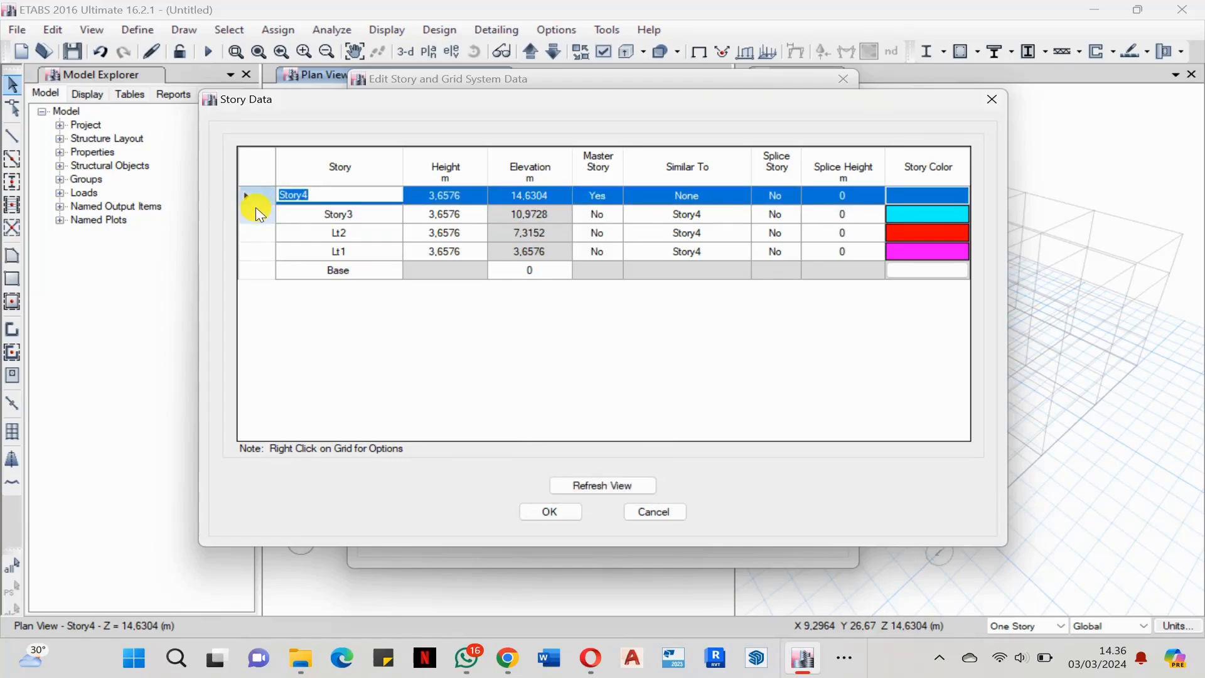
click(345, 210)
text(L)
key(Caps_Lock)
text(g)
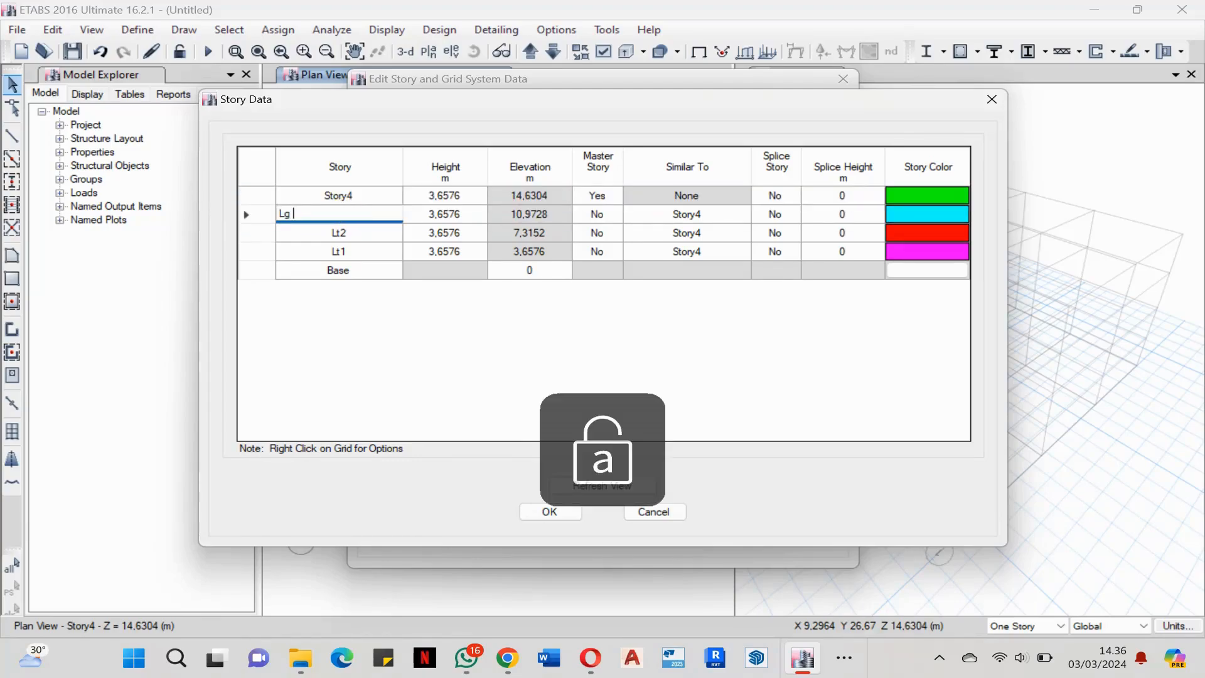
text(3)
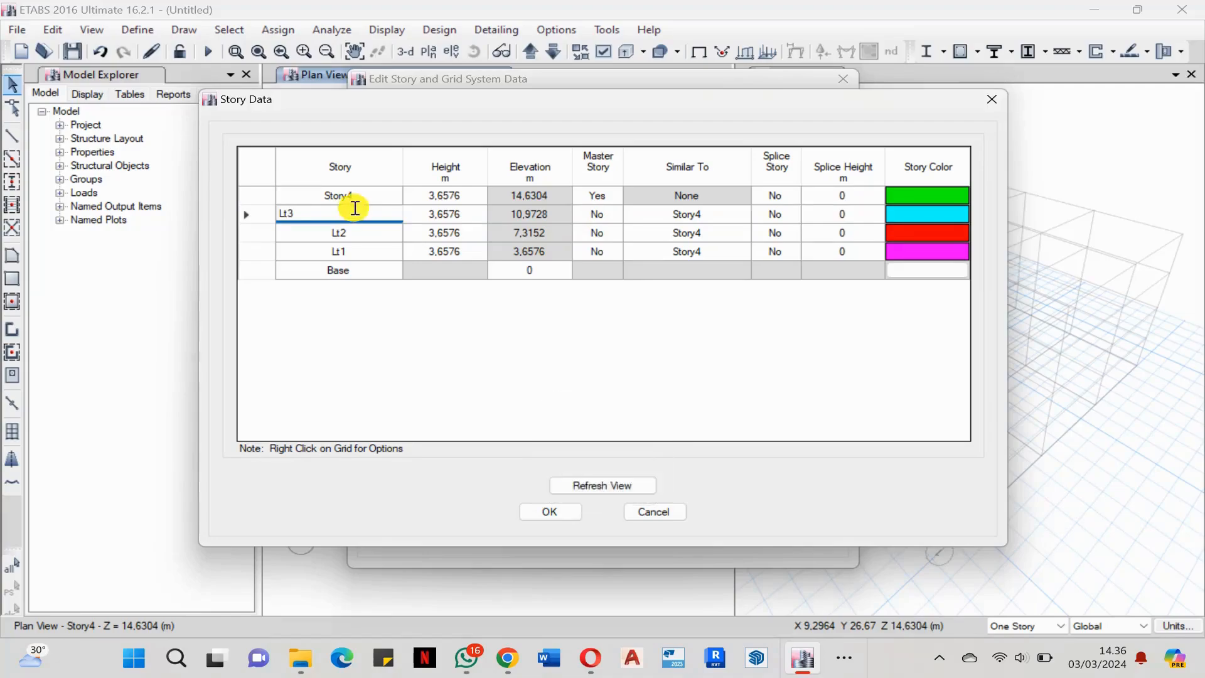
Delete Story4 from the story data together with the existing structure at that story.
click(442, 195)
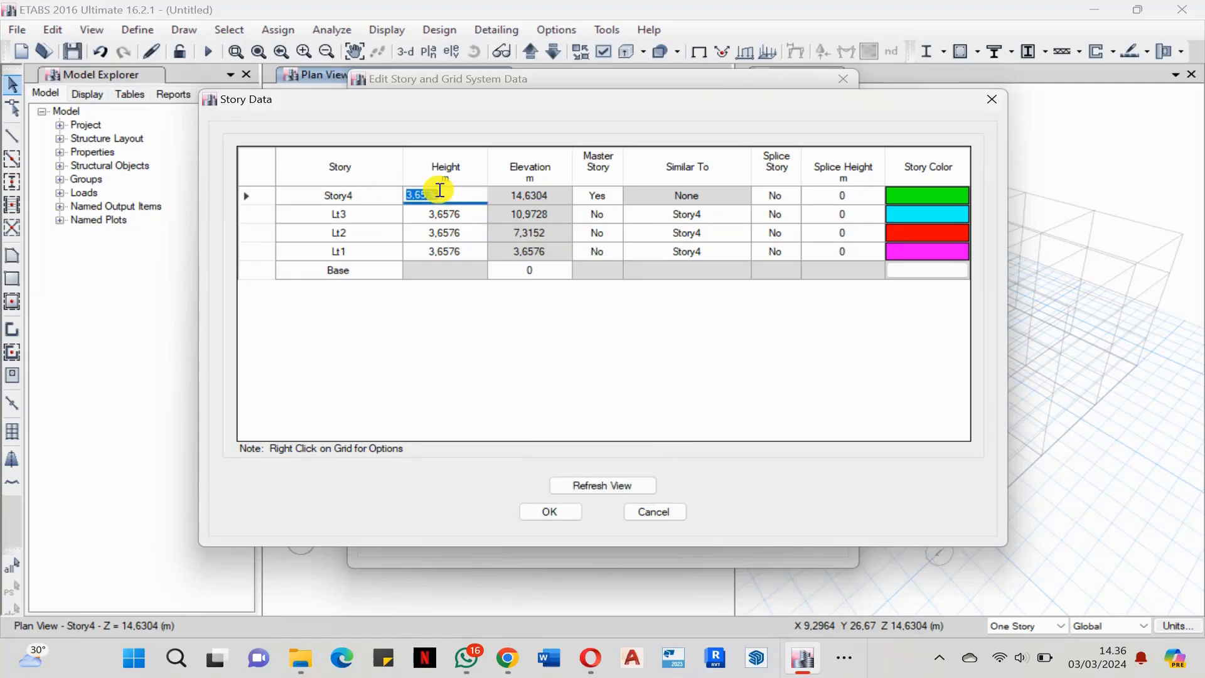
right_click(274, 201)
mouse_move(349, 266)
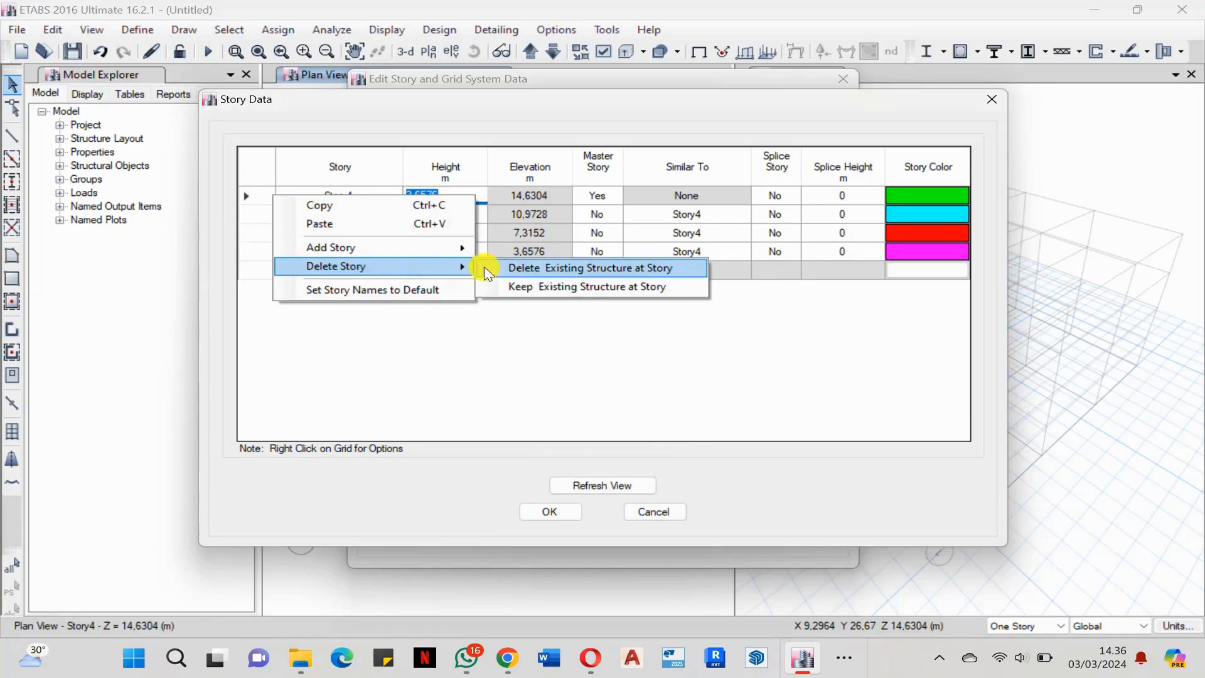
click(510, 268)
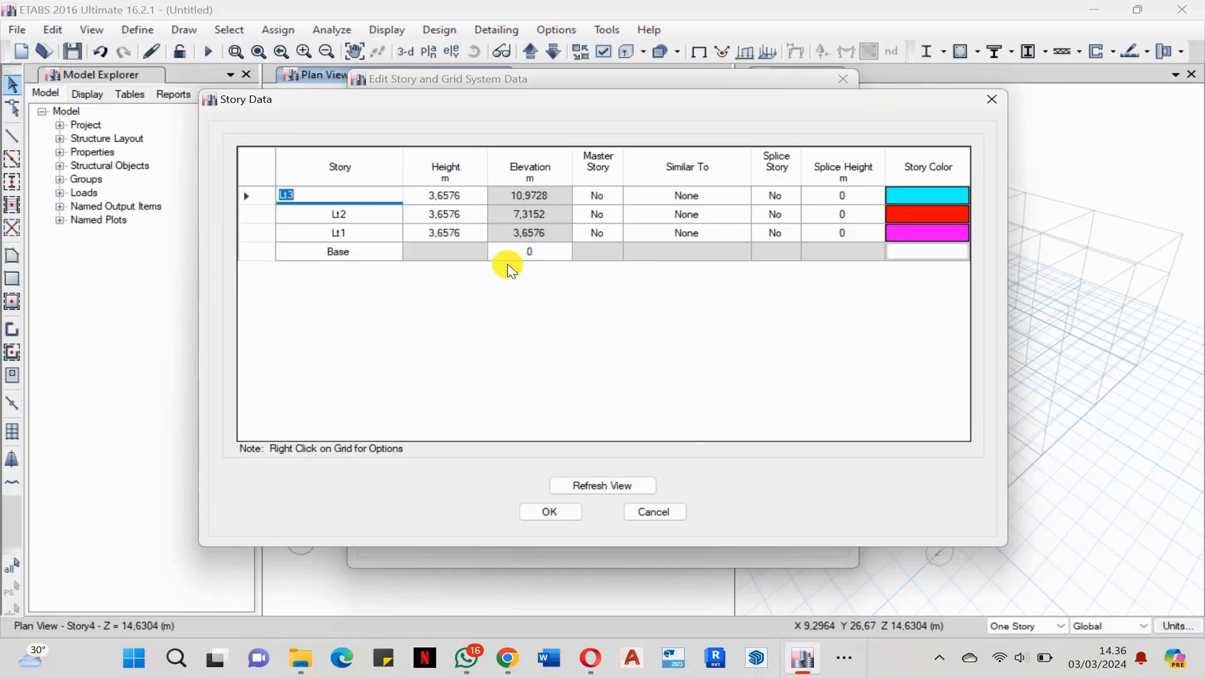
Enter story heights of 3 m for Lt1, 6 m for Lt2 and 9 m for Lt3.
click(458, 233)
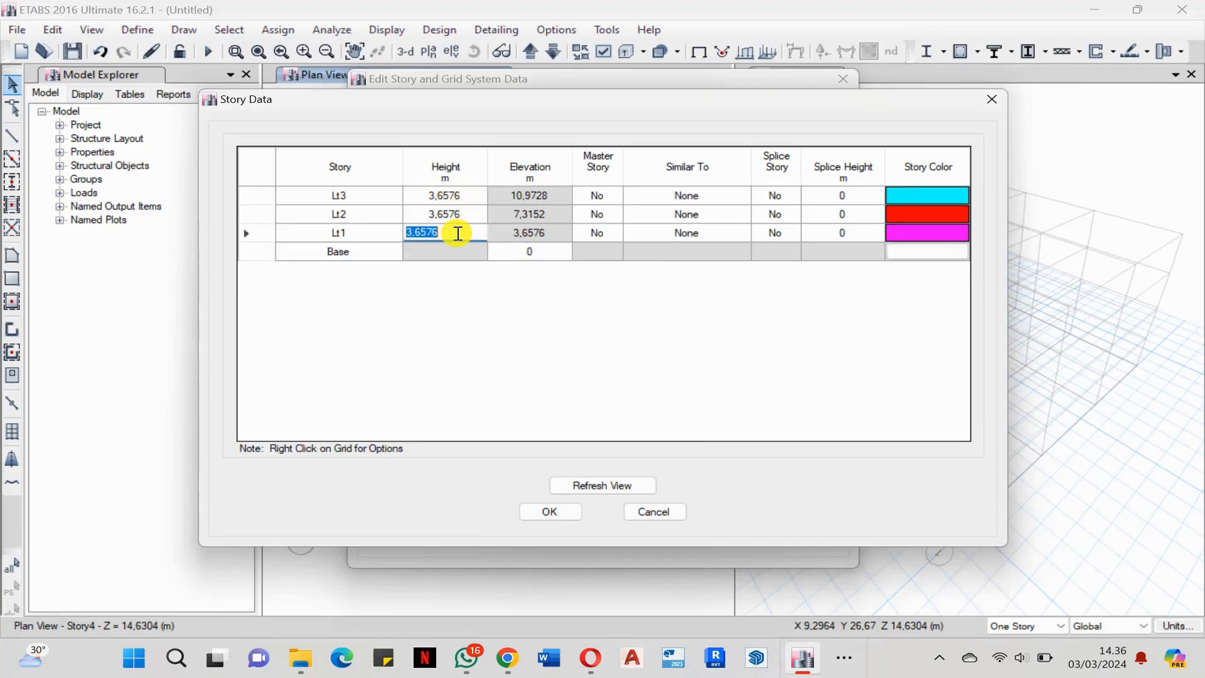
text(3)
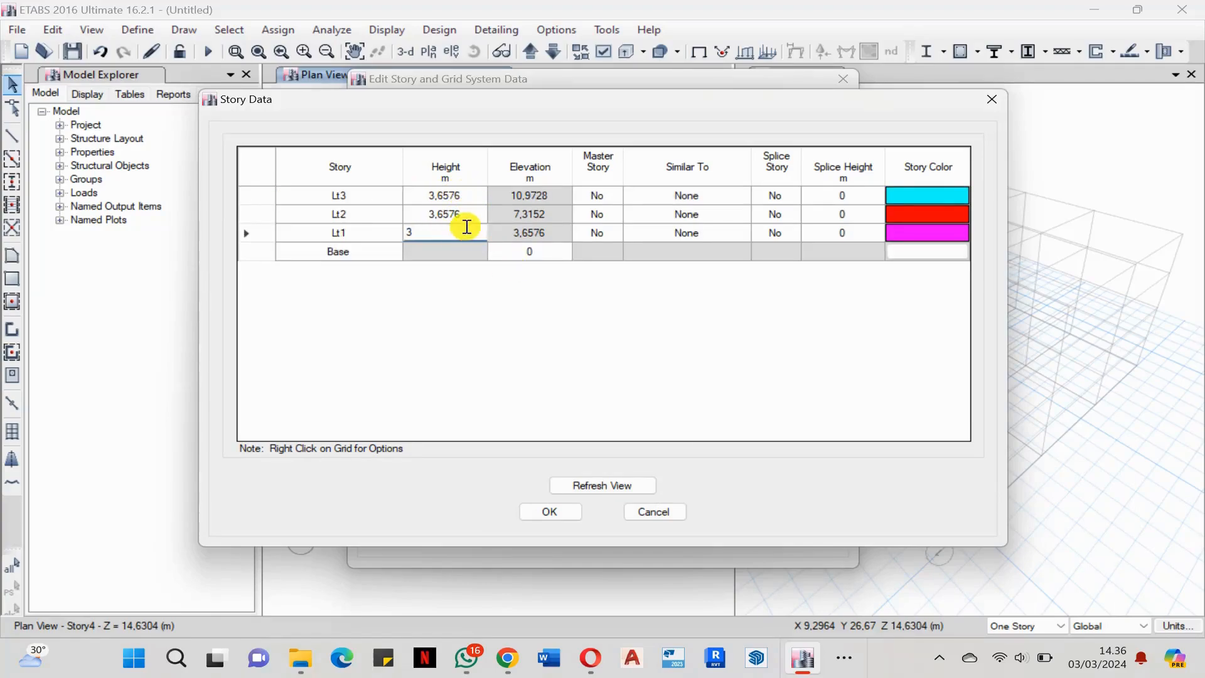
click(463, 215)
text(6)
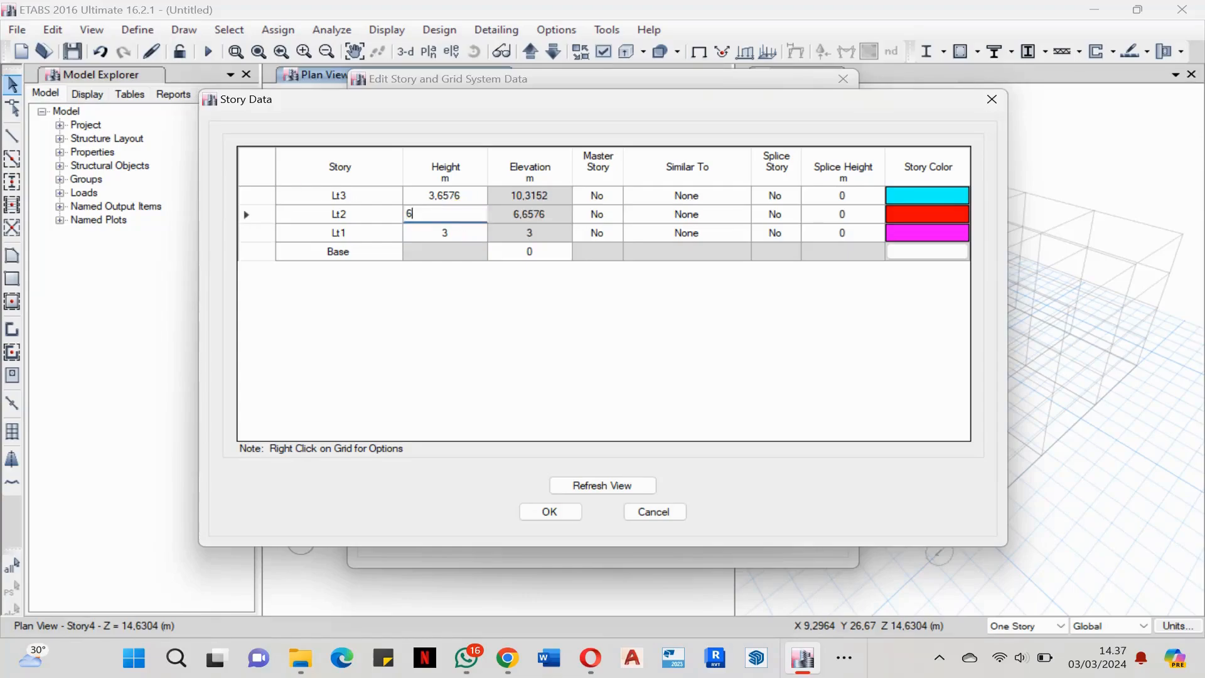
click(460, 194)
text(9)
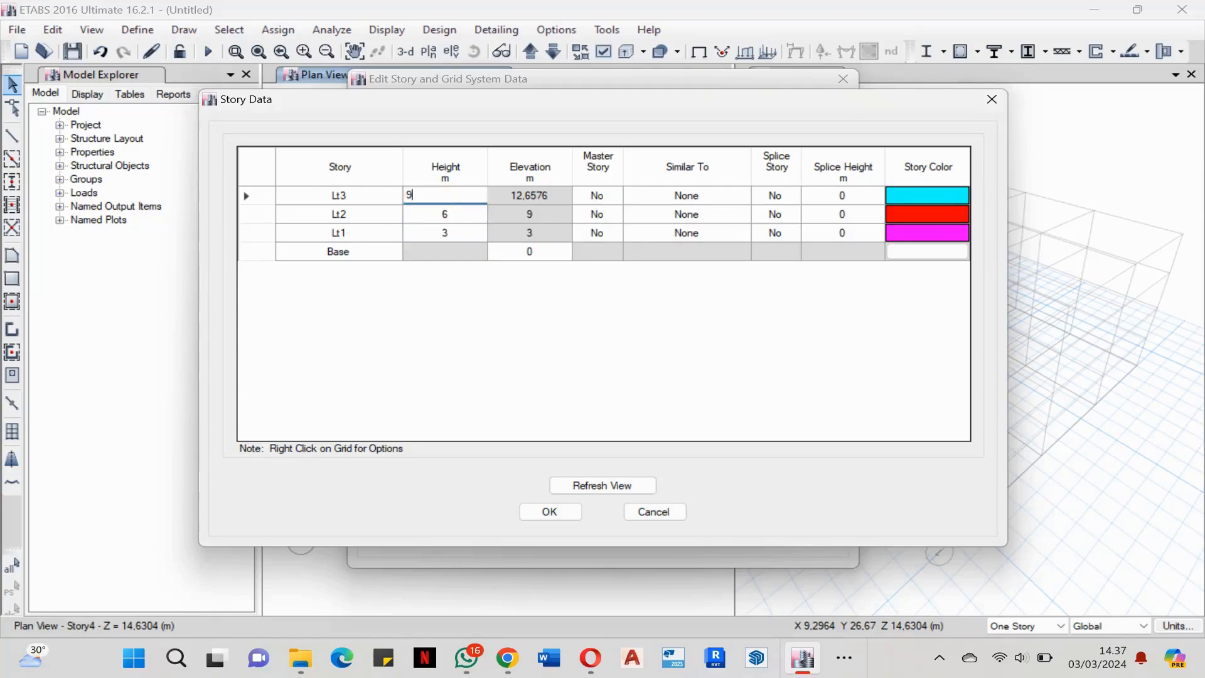
Set the height of story Lt3 to 3 m.
click(453, 213)
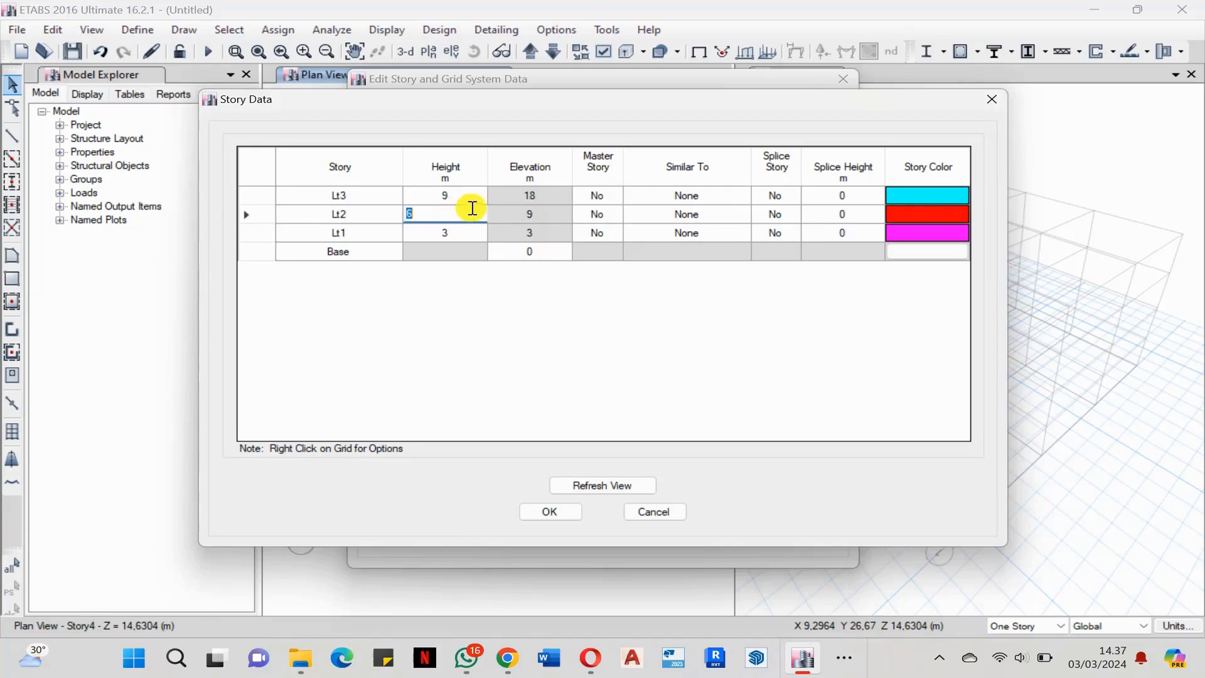
click(468, 197)
text(3)
click(464, 238)
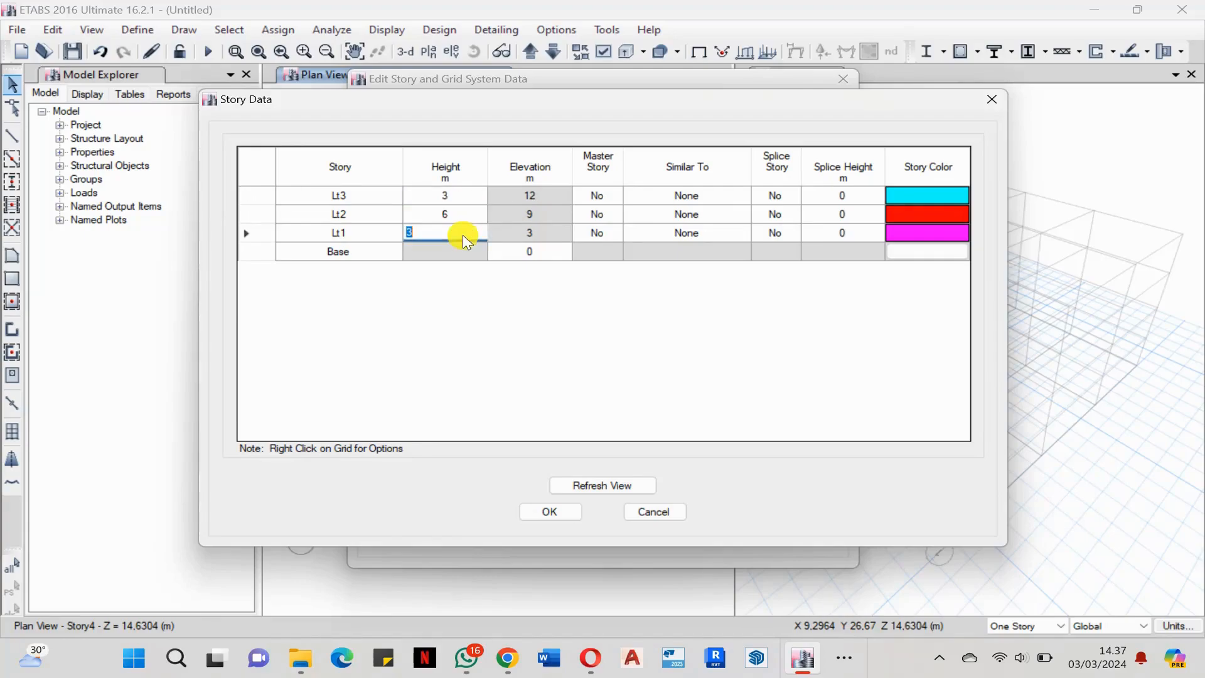
Set the height of story Lt2 to 3 m and apply the story and grid data to the model.
click(457, 215)
text(3)
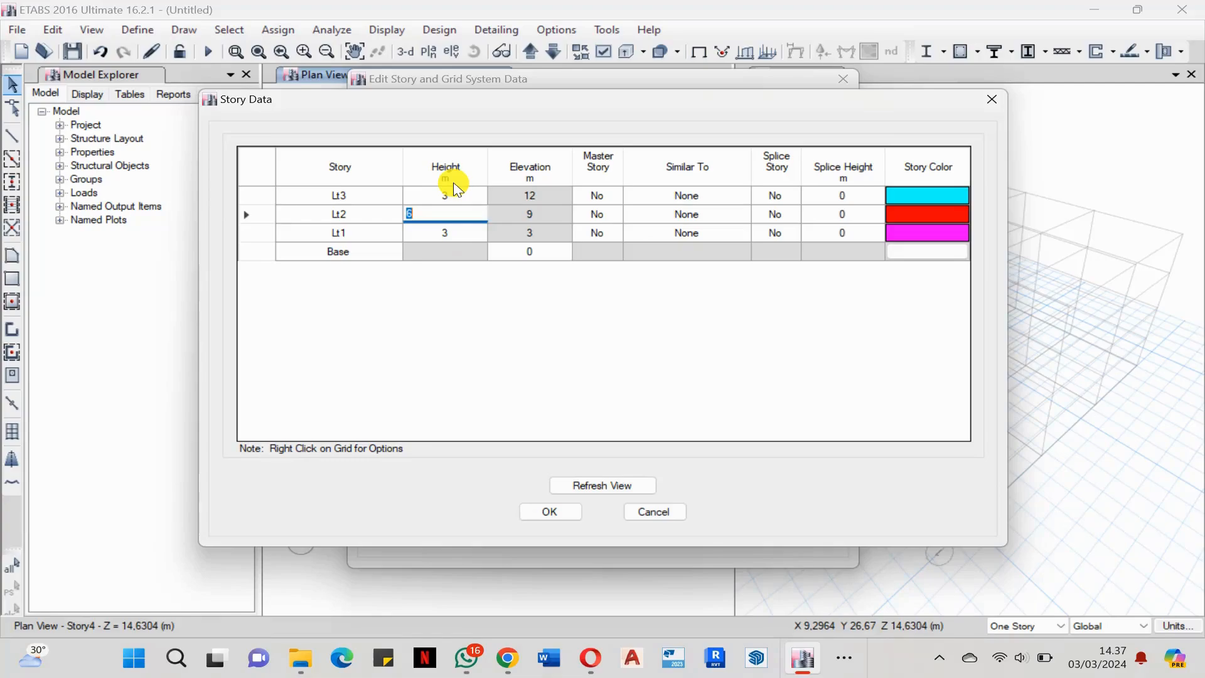
click(455, 195)
click(420, 214)
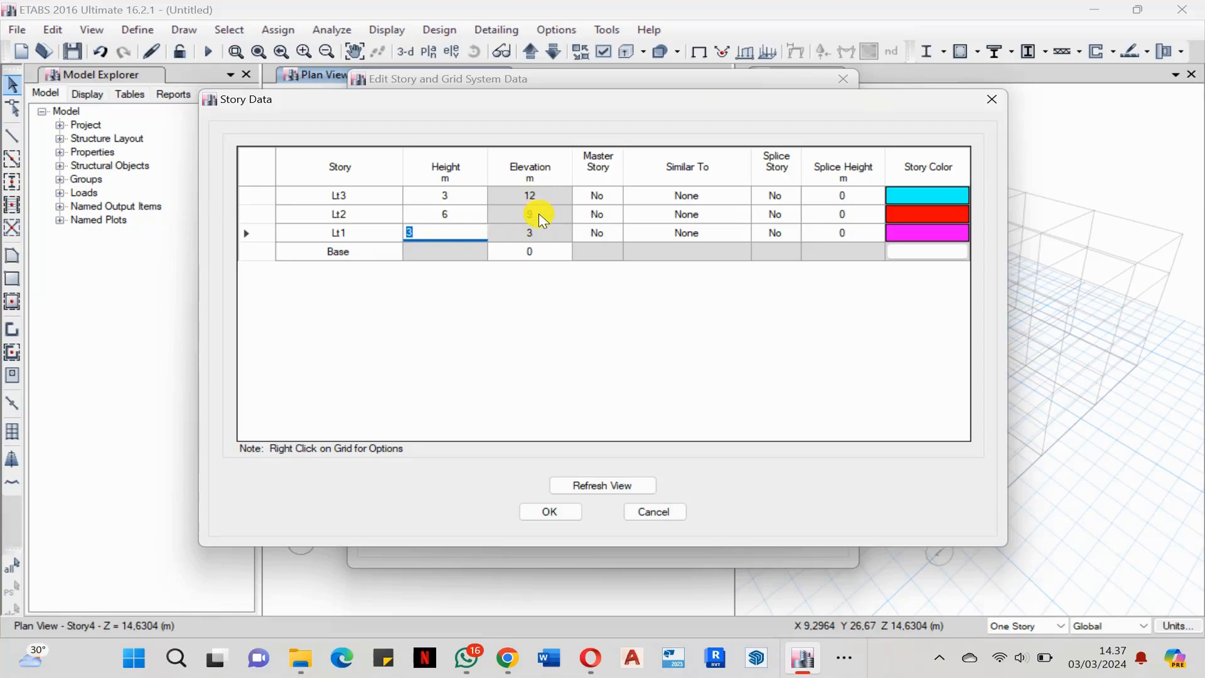
click(468, 214)
text(3)
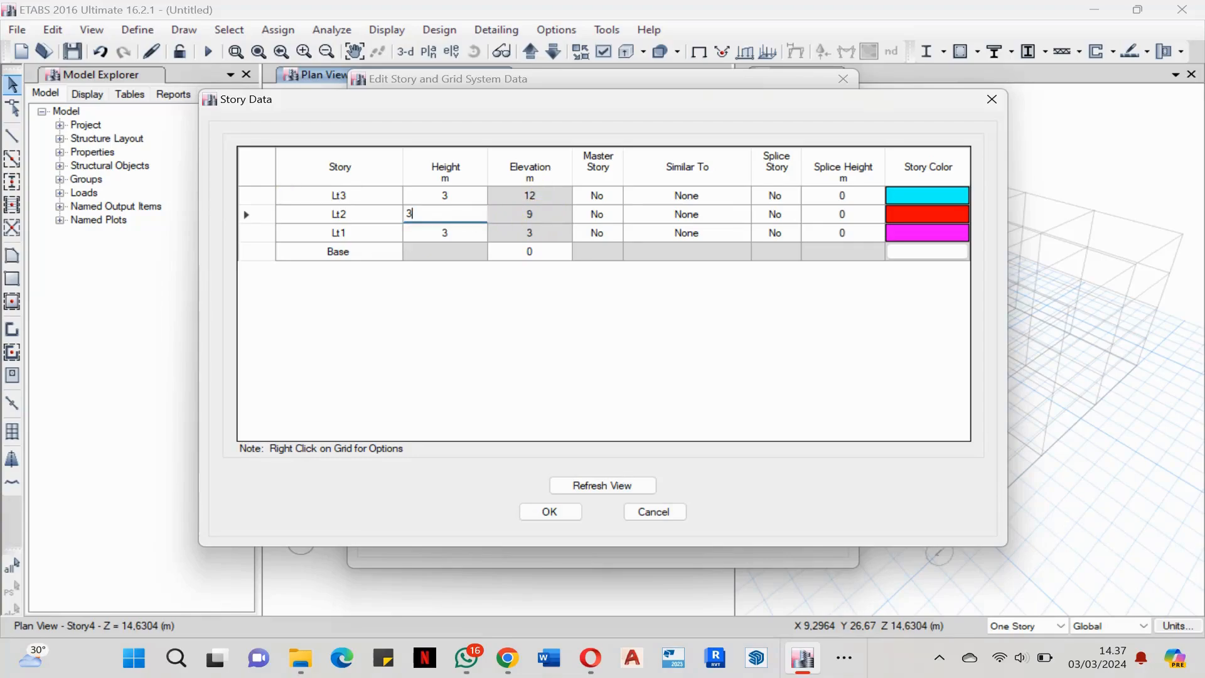
key(Return)
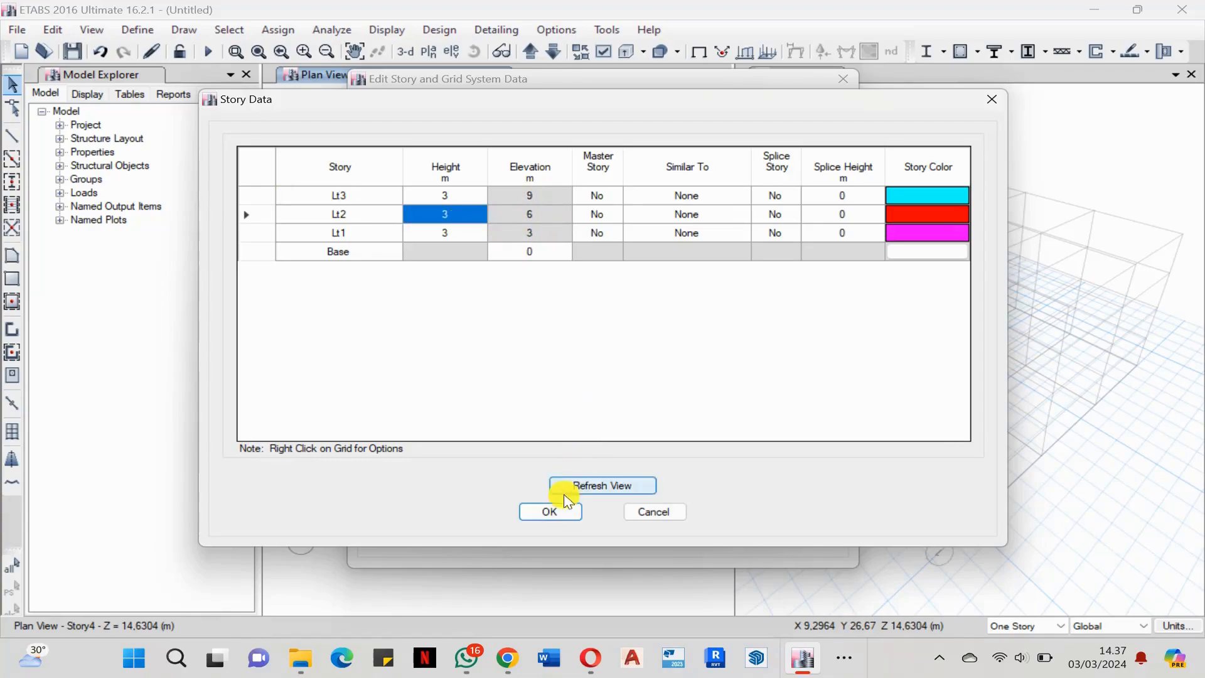
click(557, 511)
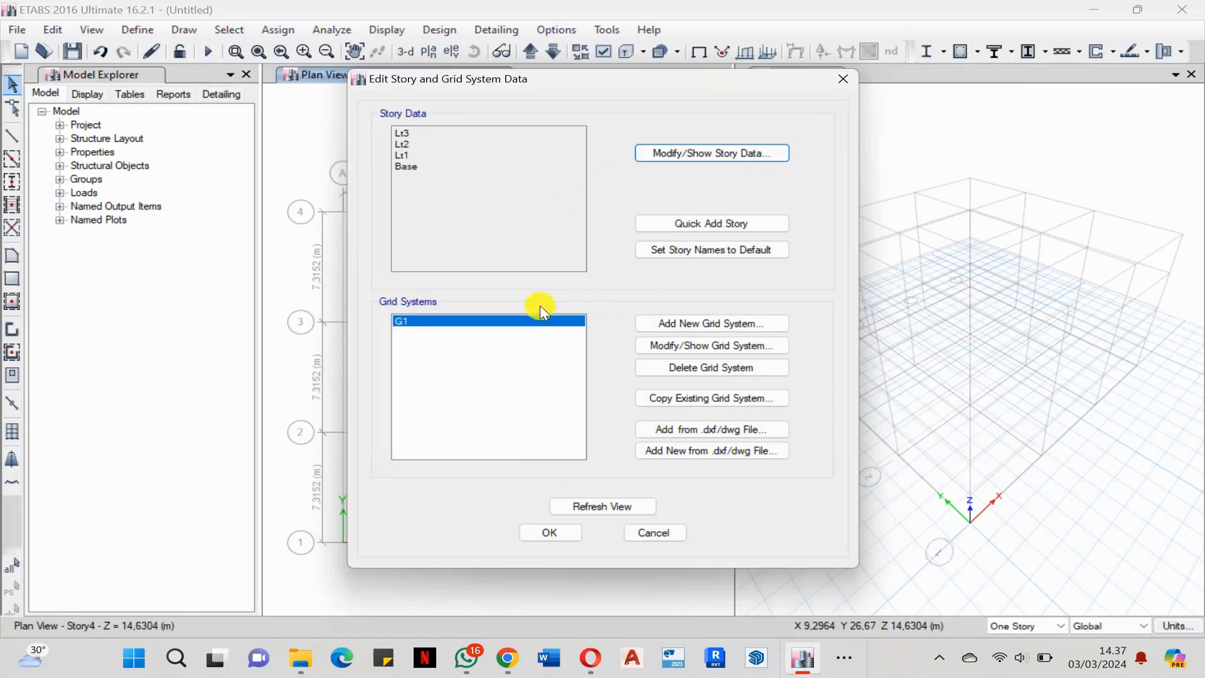
click(552, 533)
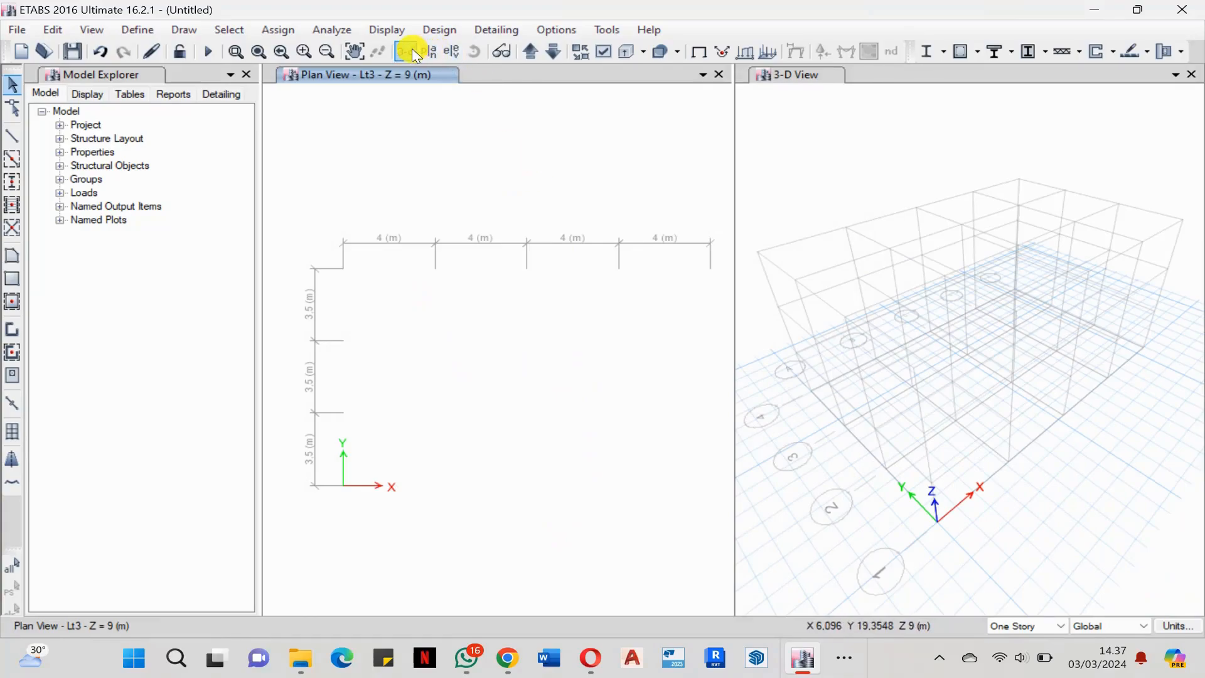
Switch the plan view to the Base level.
click(428, 52)
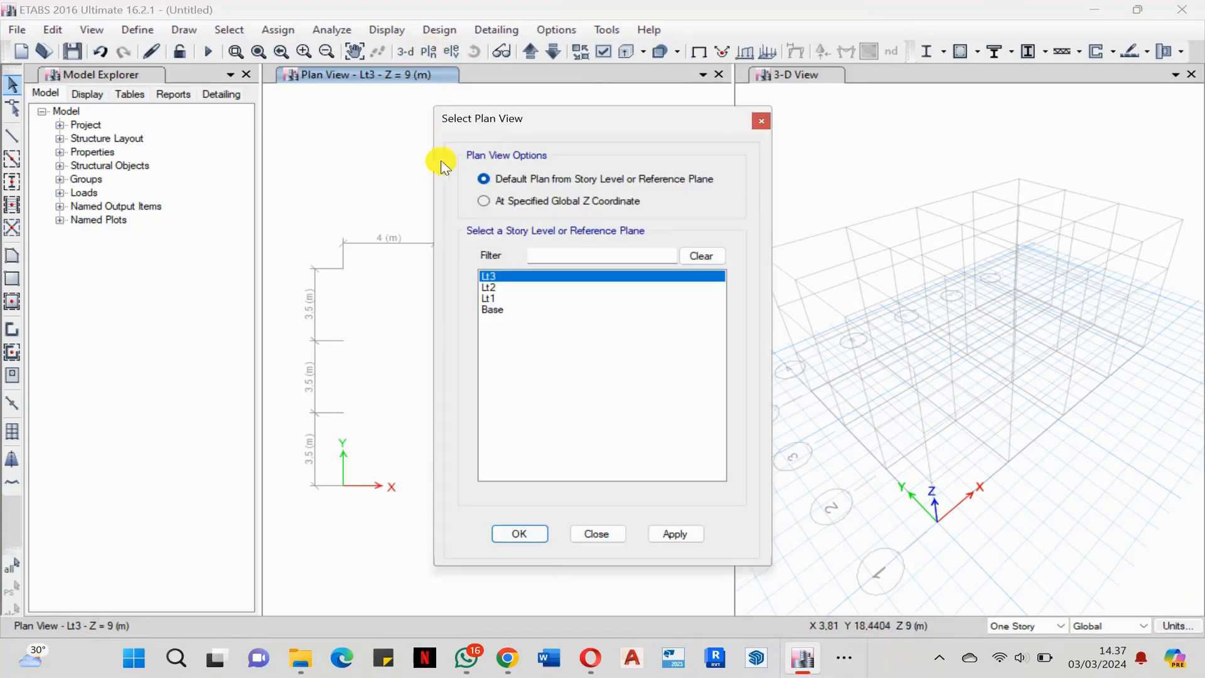
click(496, 309)
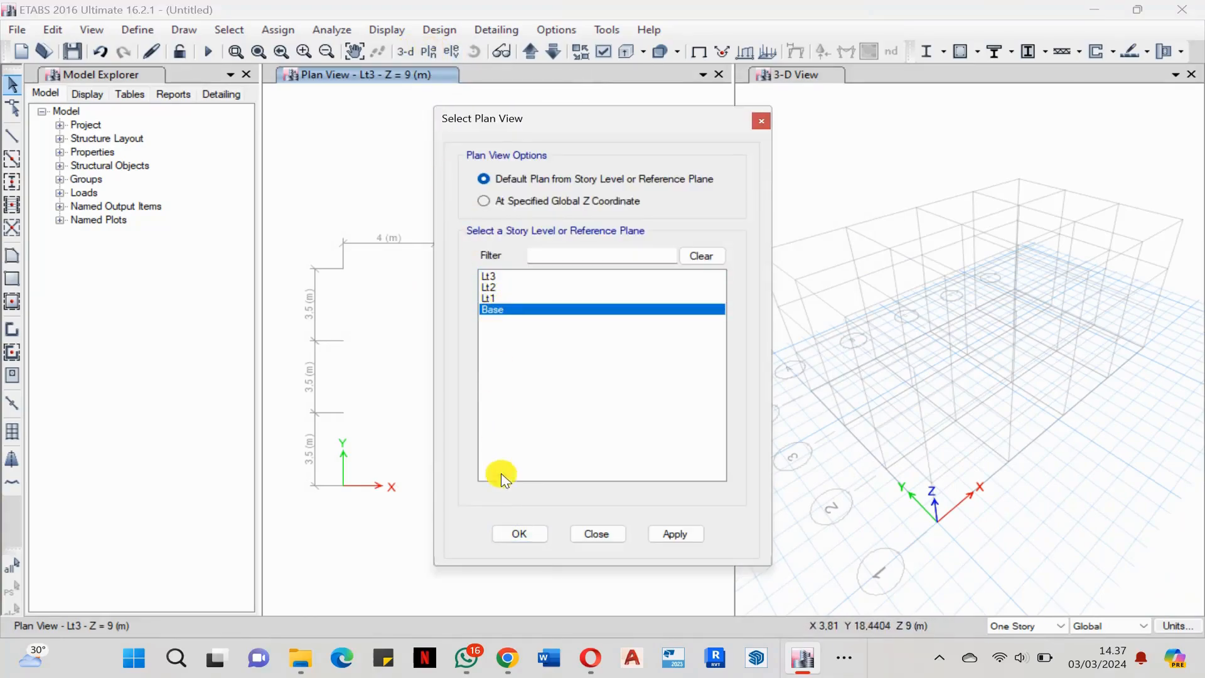
click(522, 533)
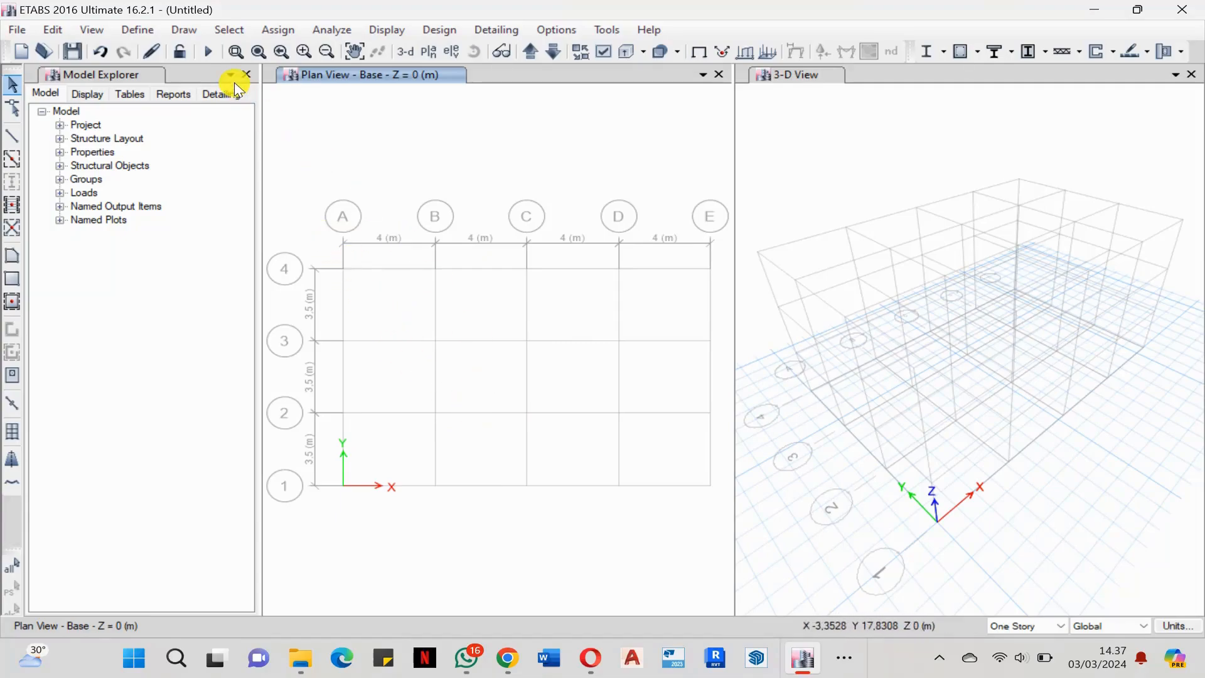
Add a new material property with region User and material type Concrete.
click(136, 30)
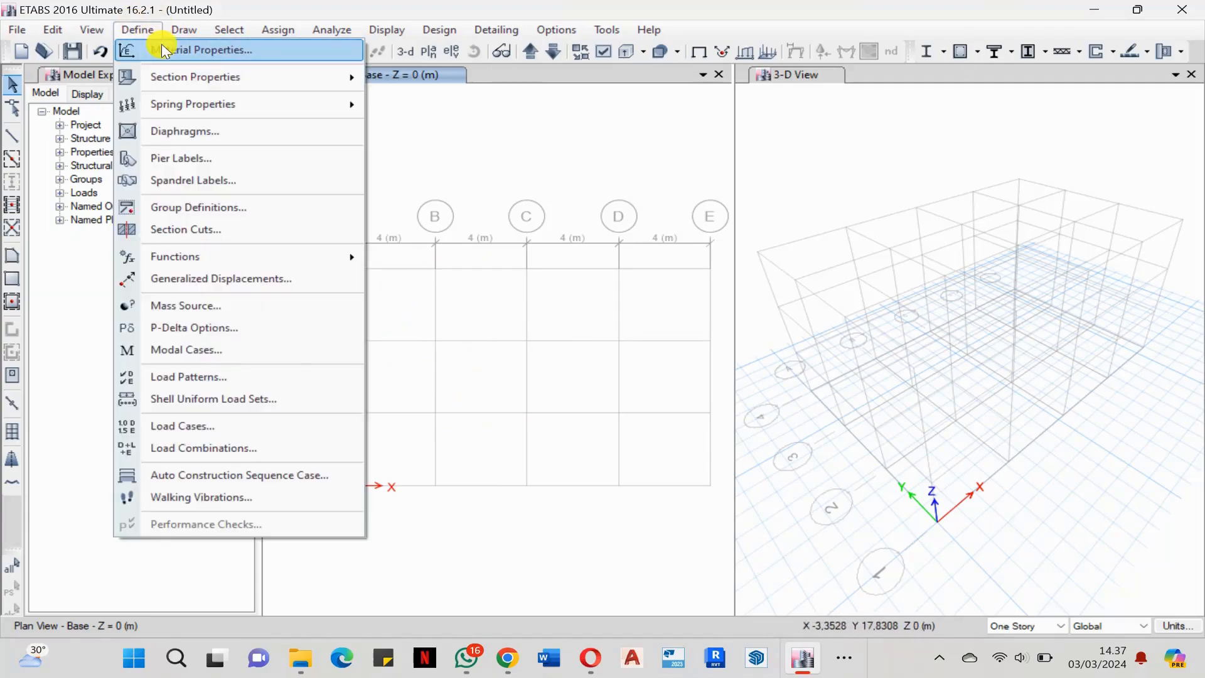
click(160, 45)
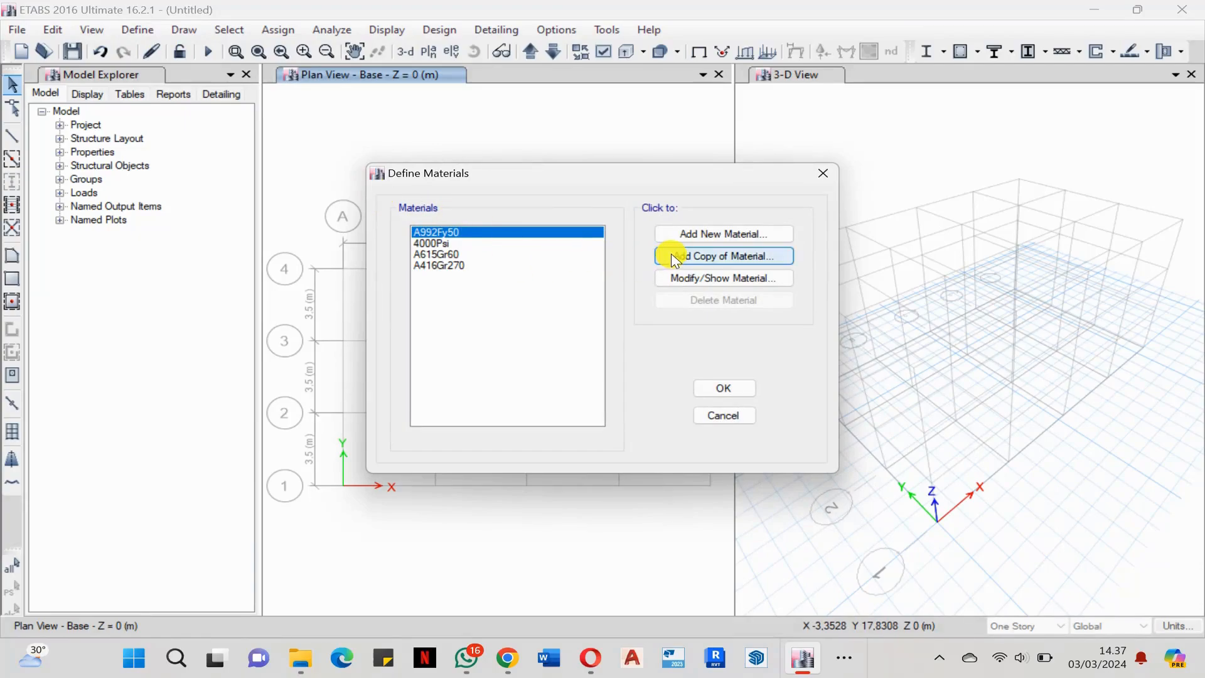
click(712, 239)
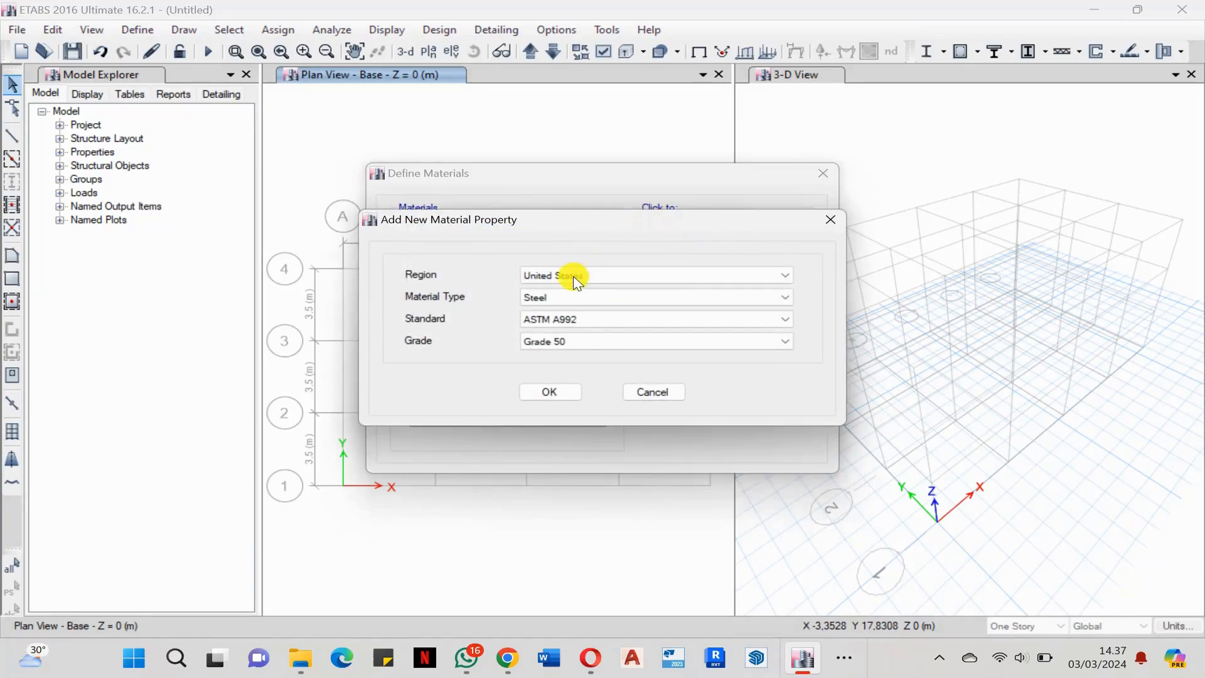
click(568, 274)
click(552, 389)
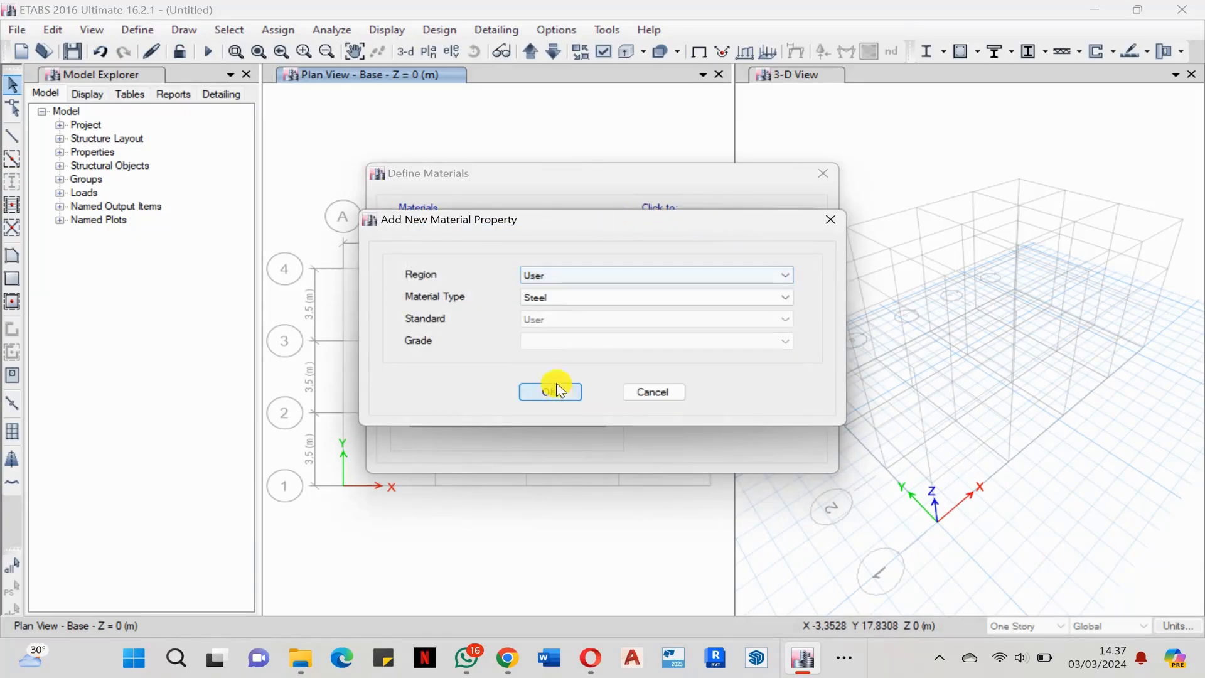
click(568, 308)
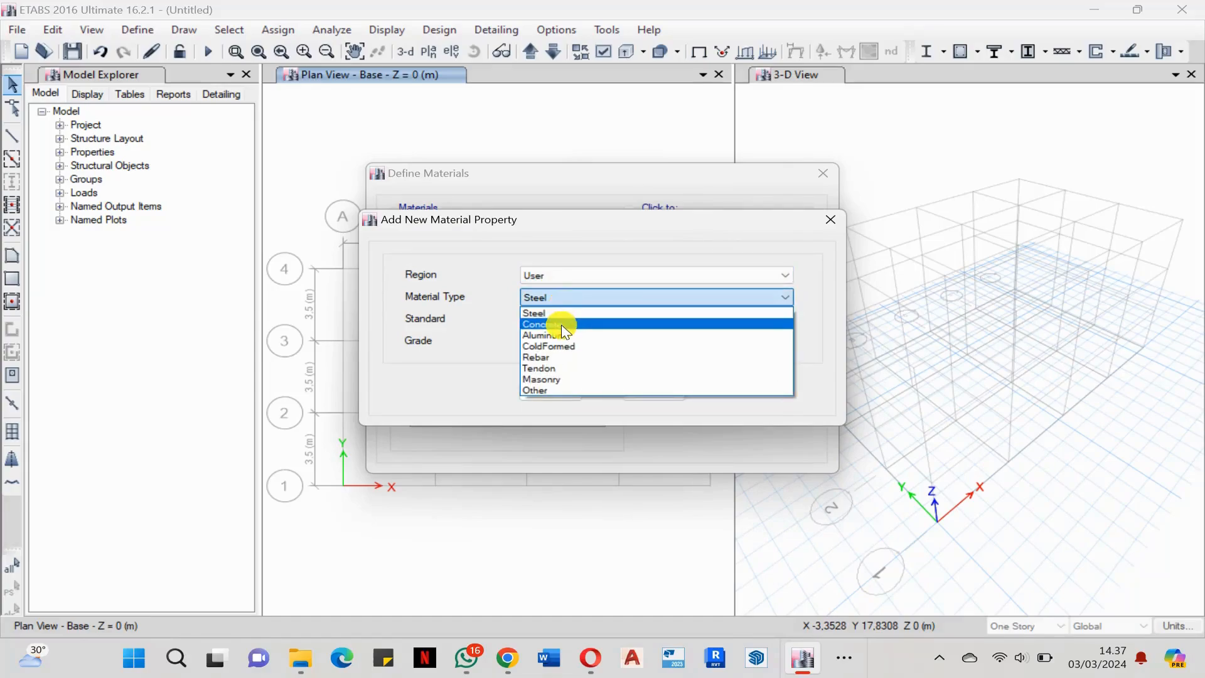
click(564, 325)
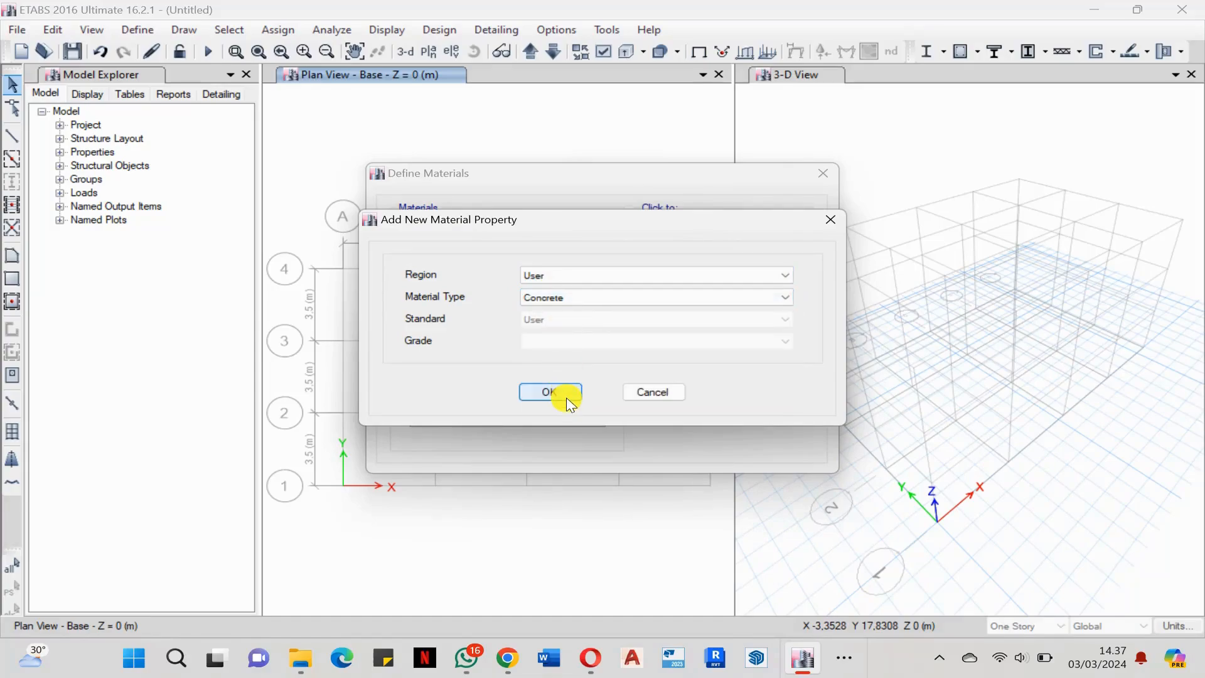
click(544, 394)
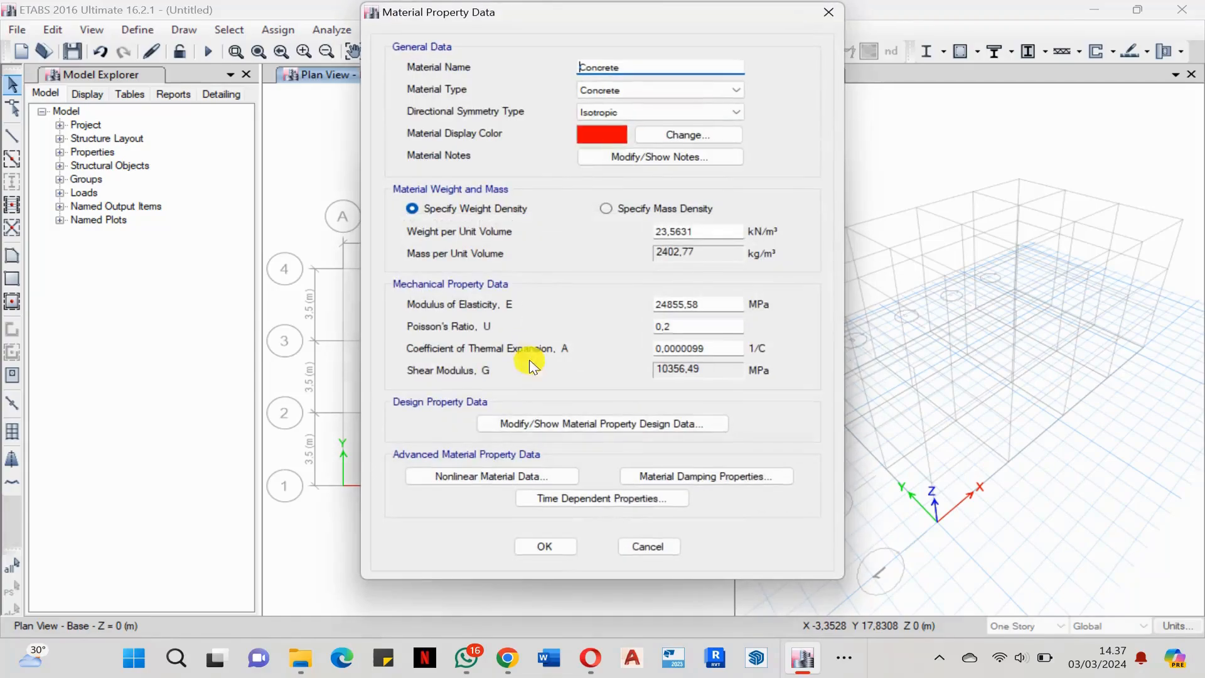
Name the new concrete material Beton 30 MPa.
double_click(632, 63)
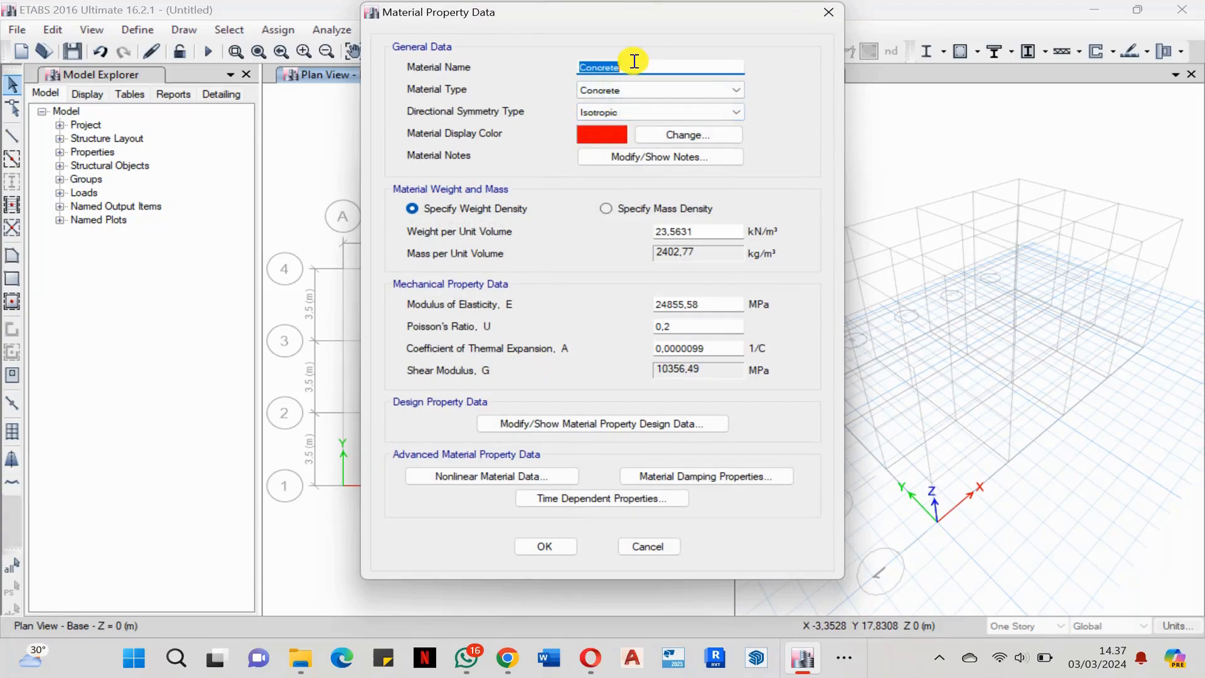
key(Caps_Lock)
text(Beton 30)
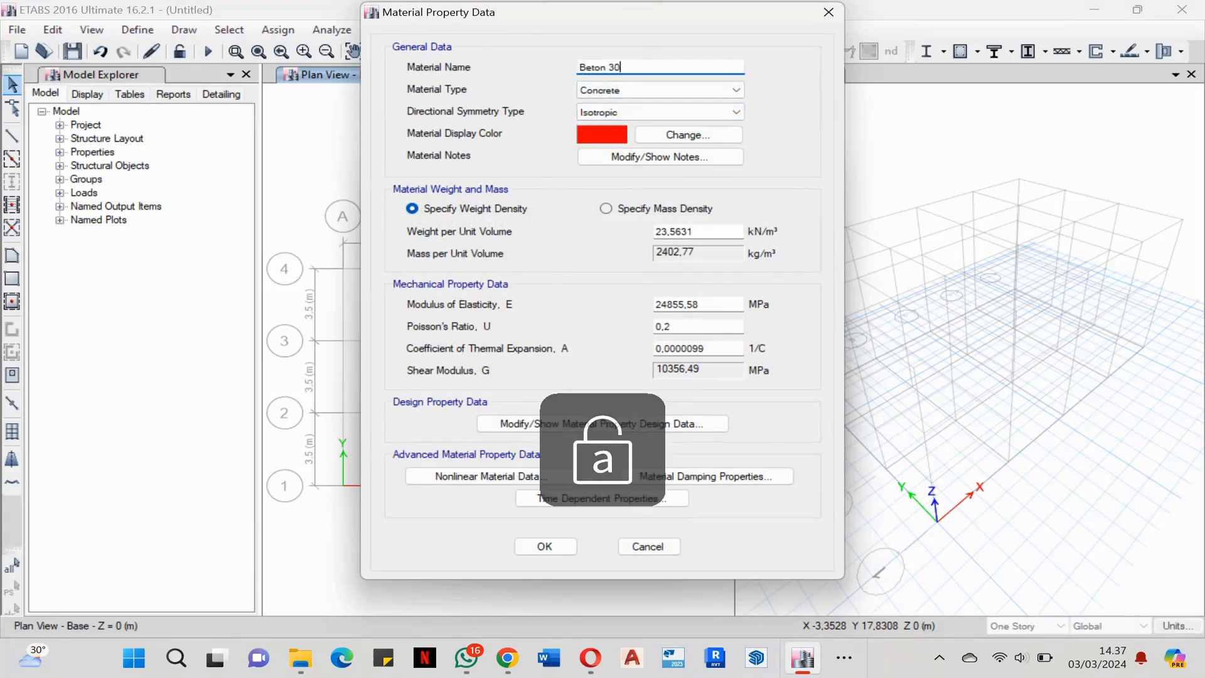
key(Caps_Lock)
text(M)
key(Caps_Lock)
key(Caps_Lock)
text(P)
key(Caps_Lock)
text(a)
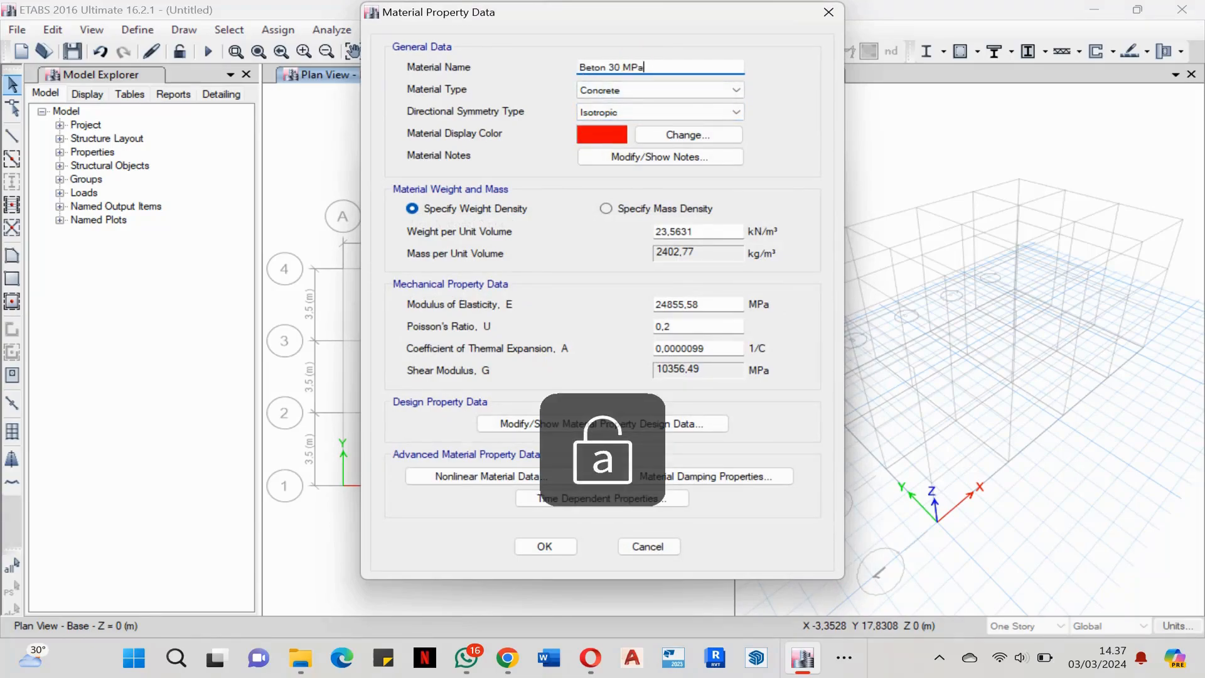
click(613, 90)
click(614, 92)
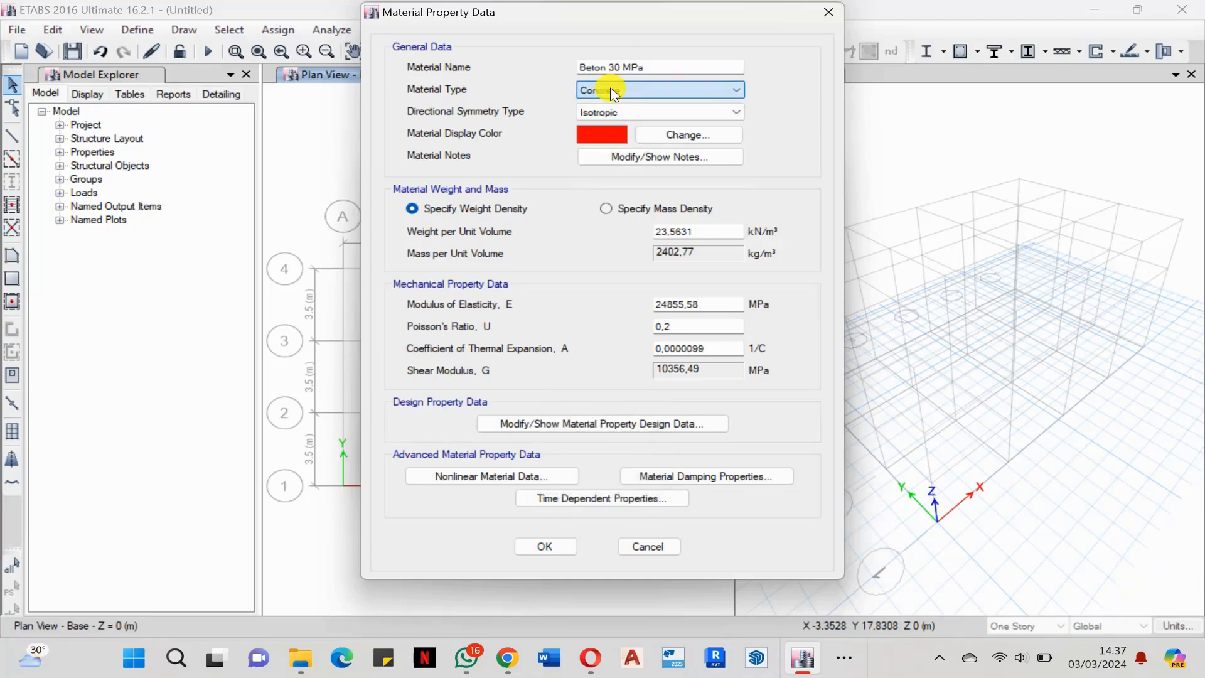
click(612, 115)
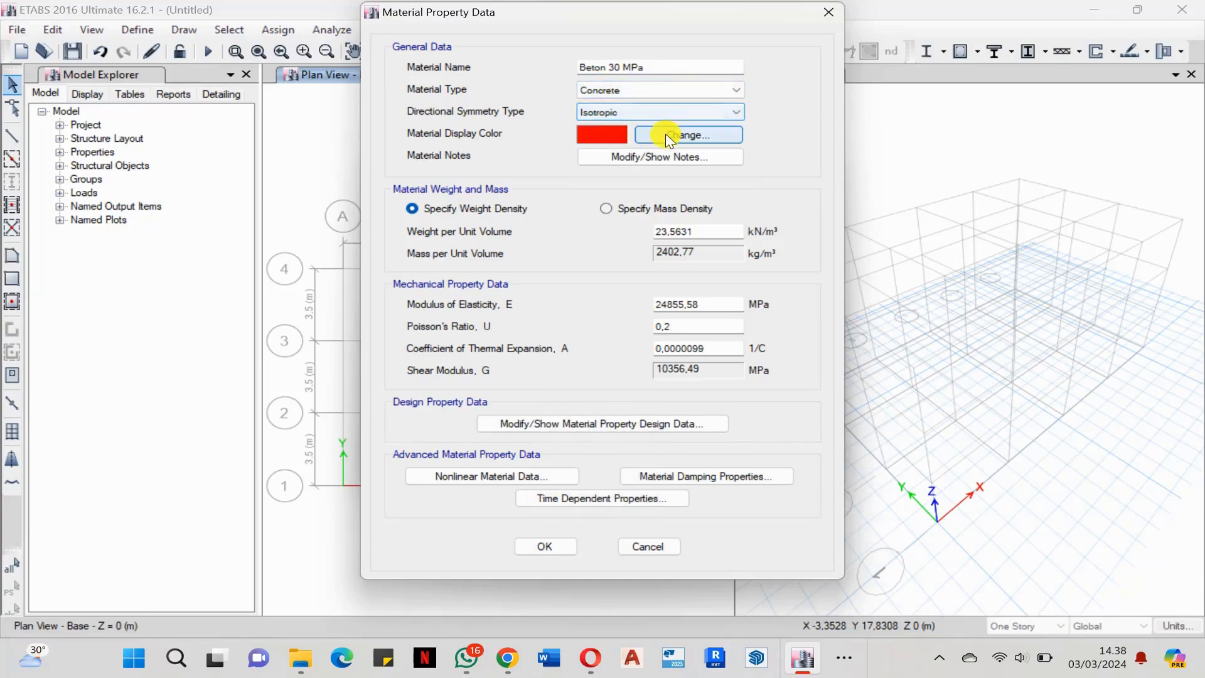
Define the material's weight by mass density and set the mass per unit volume to 2400 kg/m³.
click(648, 211)
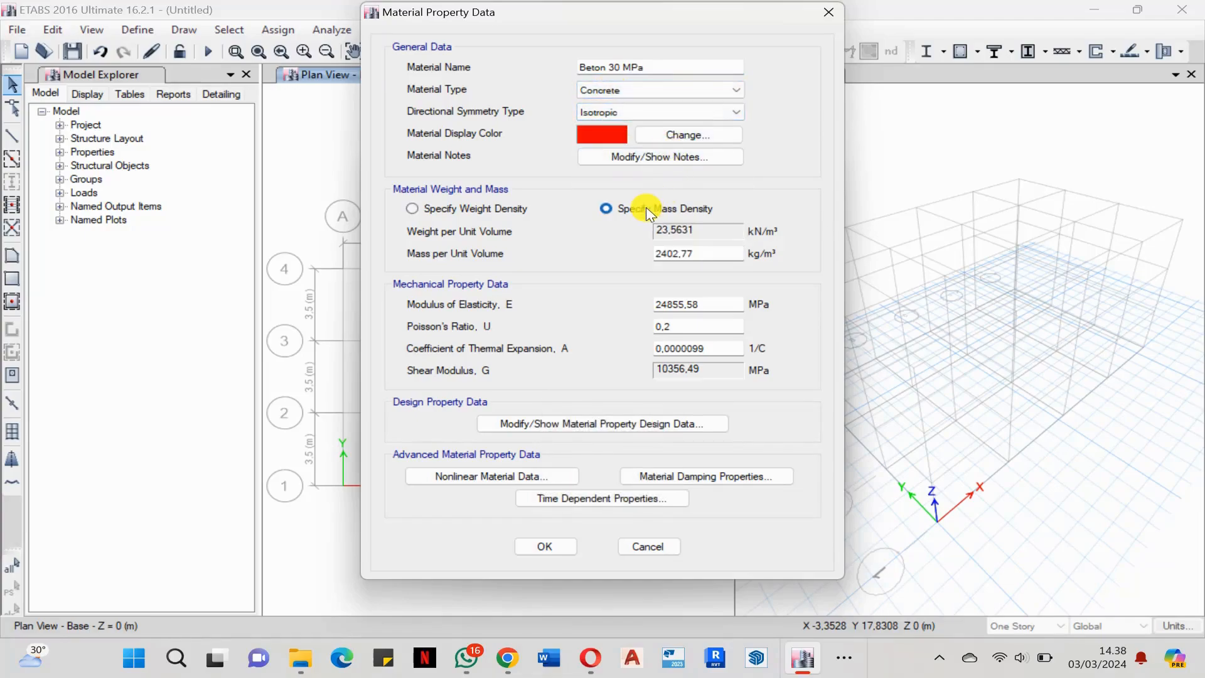
double_click(691, 253)
text(2)
Try to set the concrete's modulus of elasticity with the expression 4700*sqrt(30.
double_click(724, 304)
key(ctrl+c)
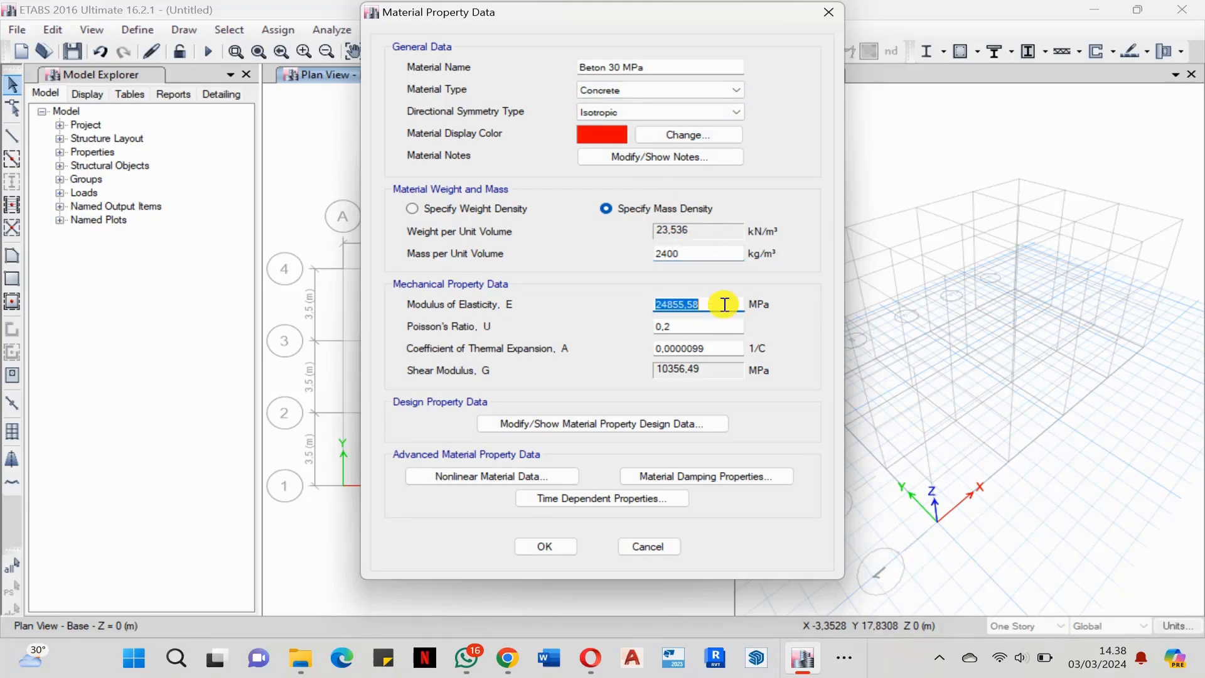
text(4700)
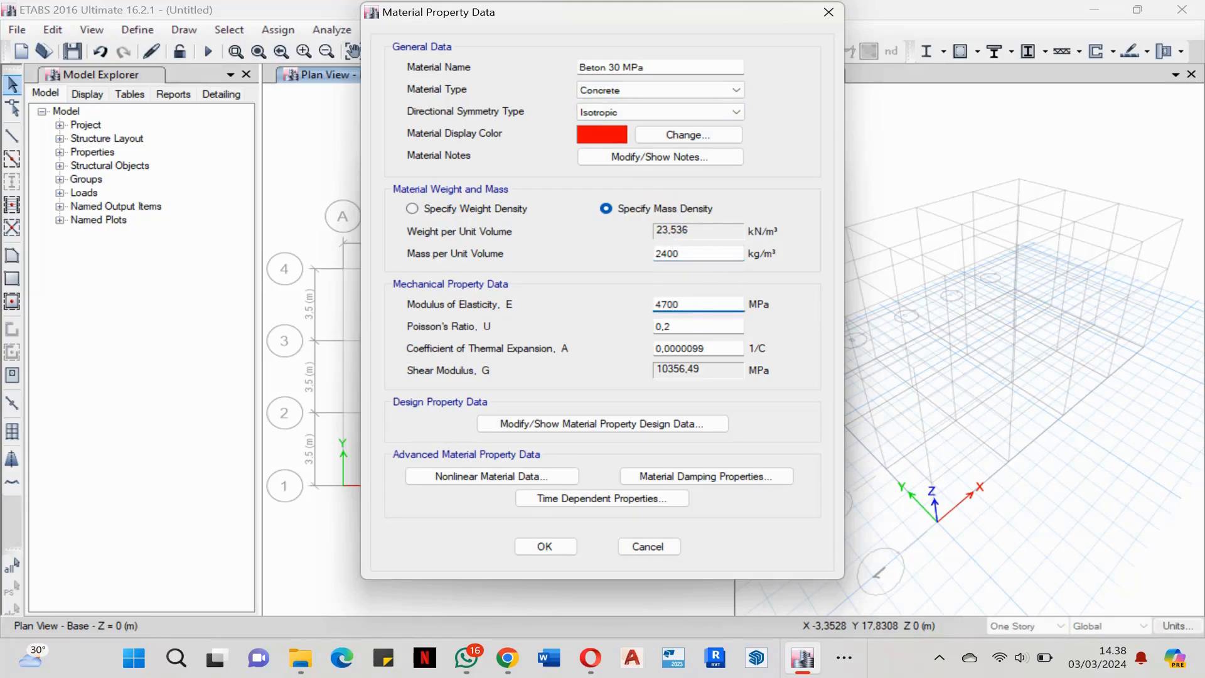
text(*sqrt(30)
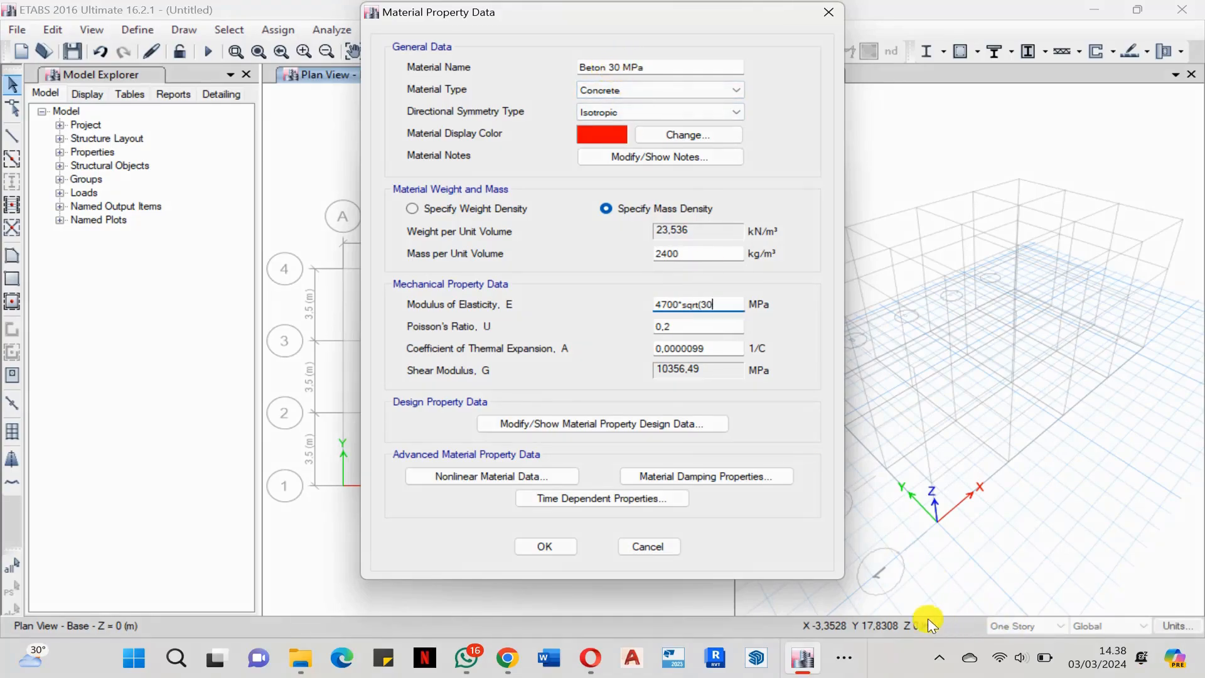
key(Tab)
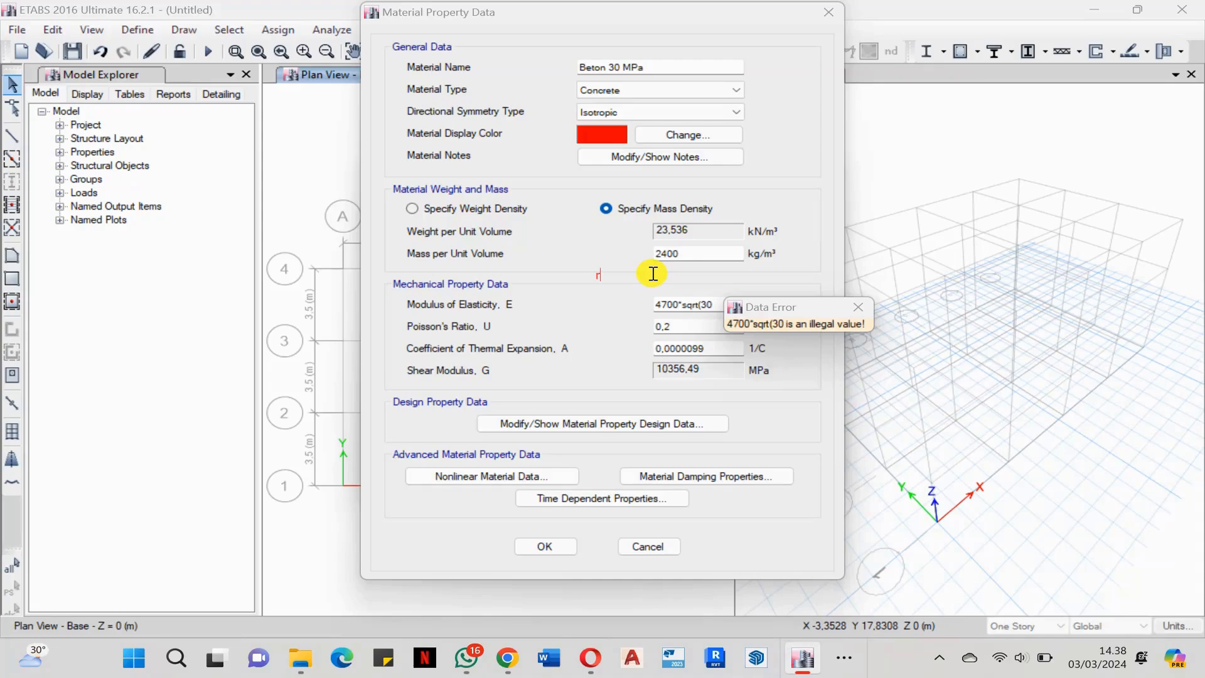
key(BackSpace)
key(Caps_Lock)
text(Rumus)
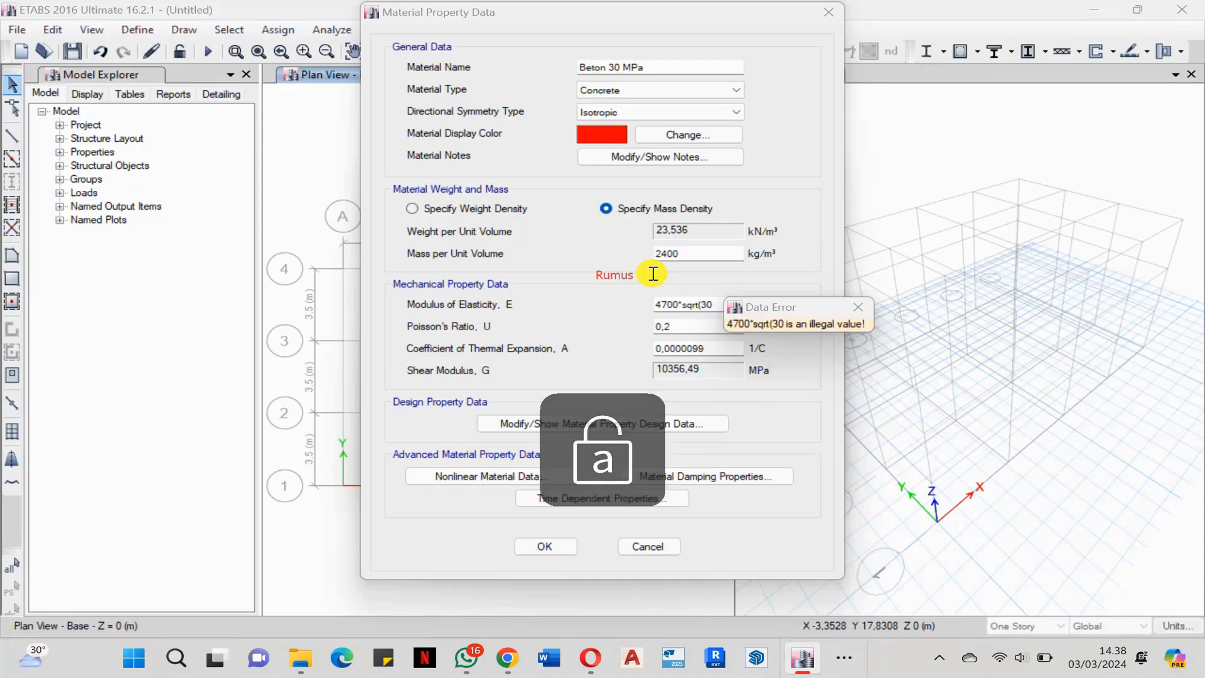
key(Caps_Lock)
text(E Beton)
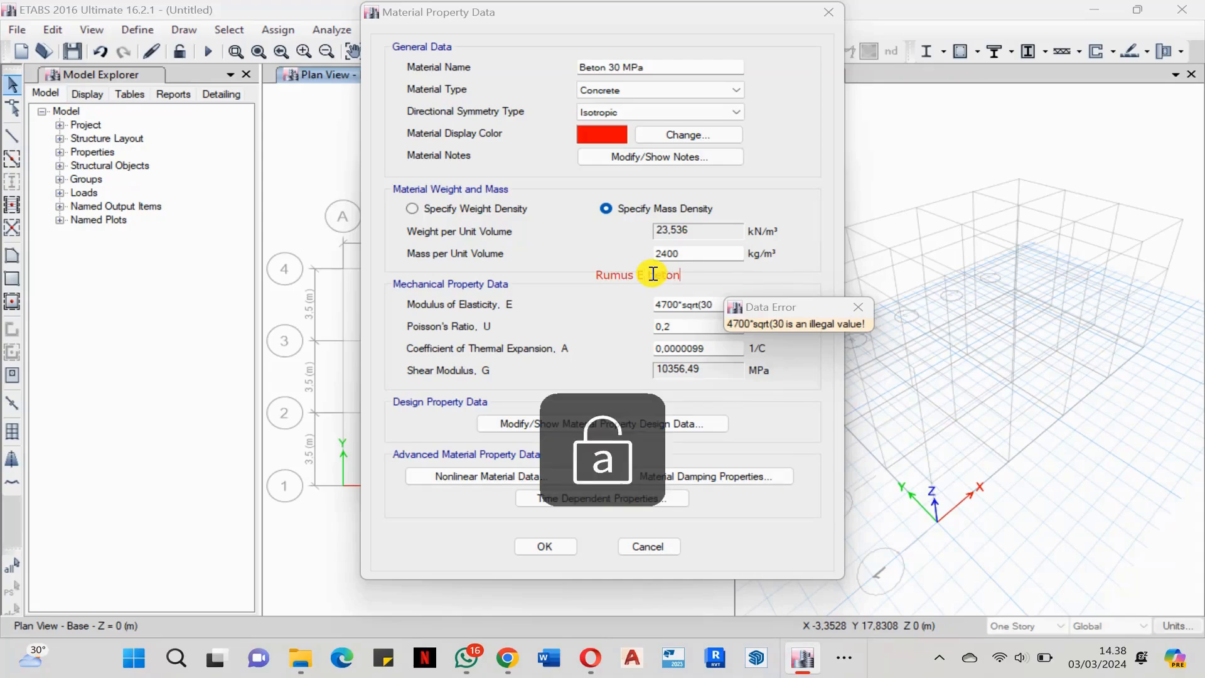
text( 4700)
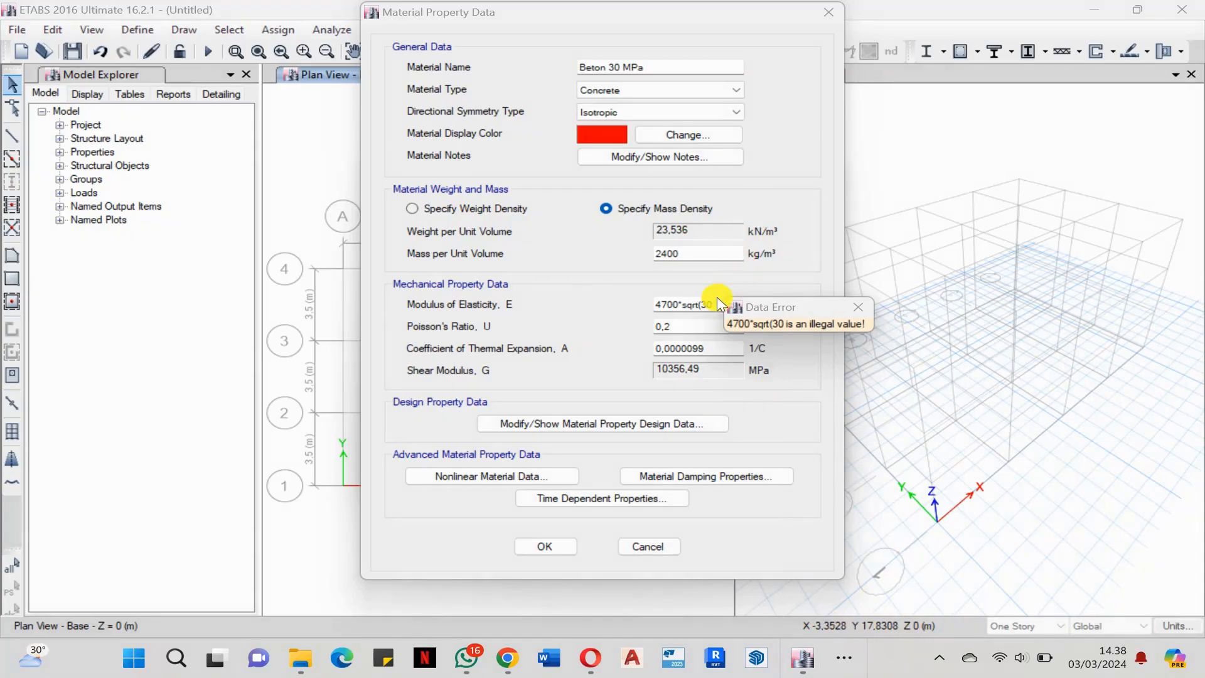
click(858, 307)
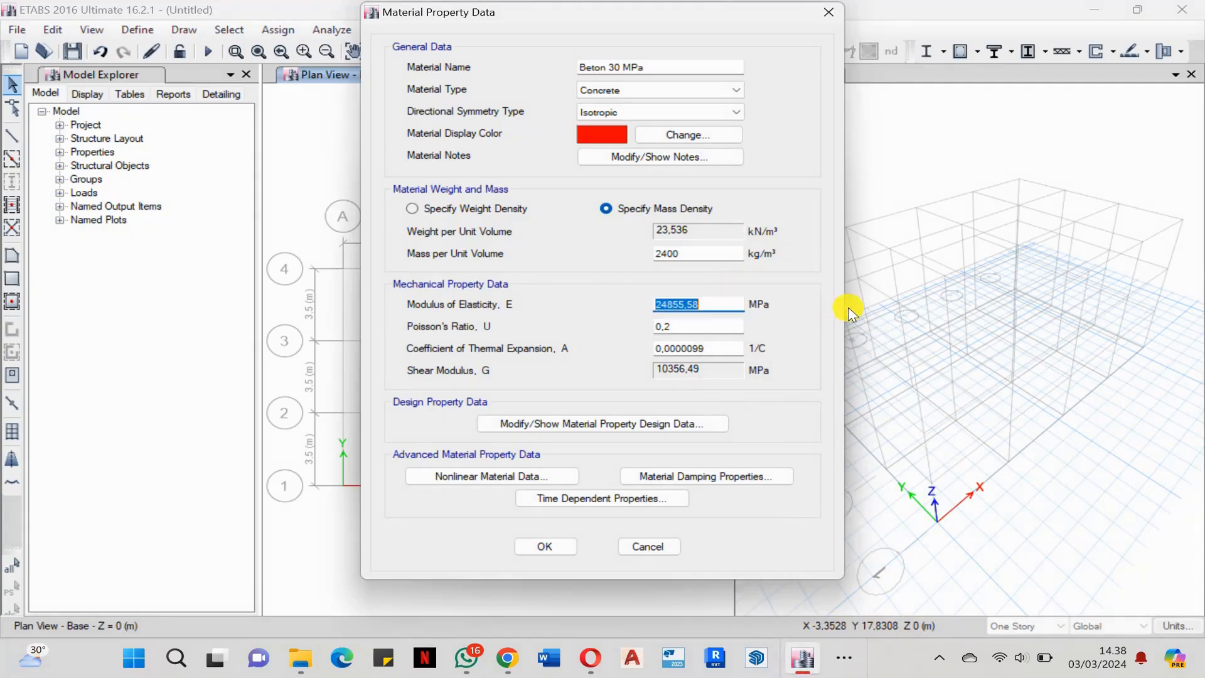
key(ctrl+v)
text(47)
click(670, 326)
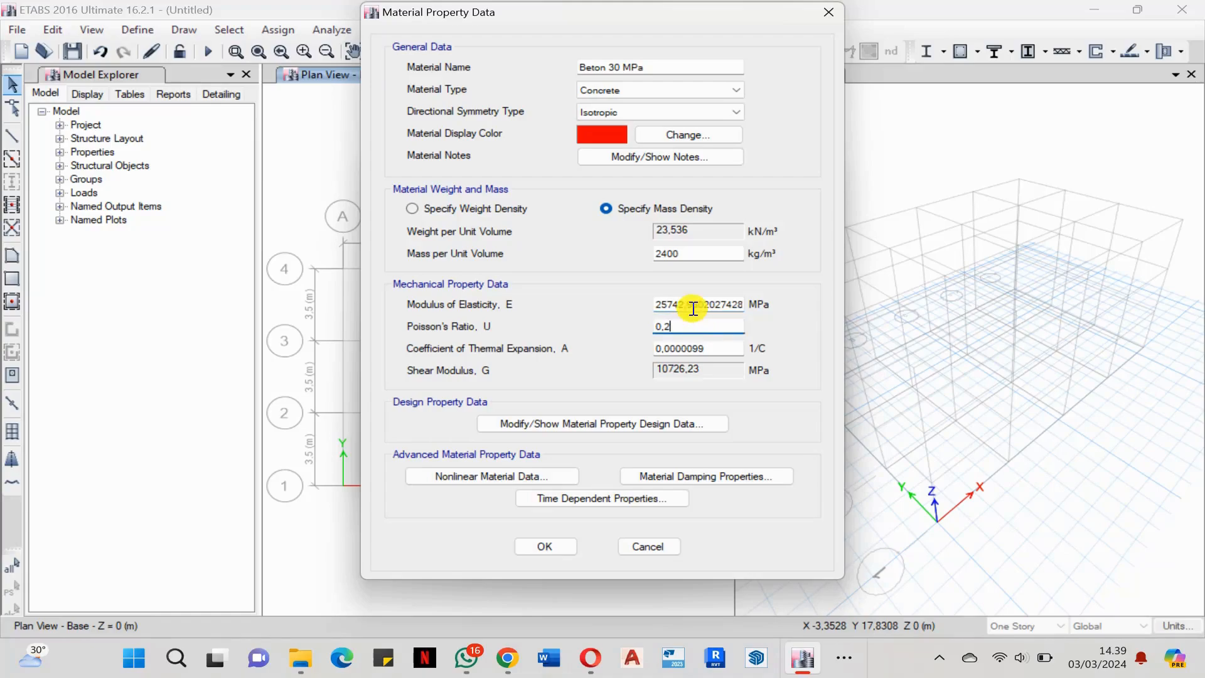
click(721, 348)
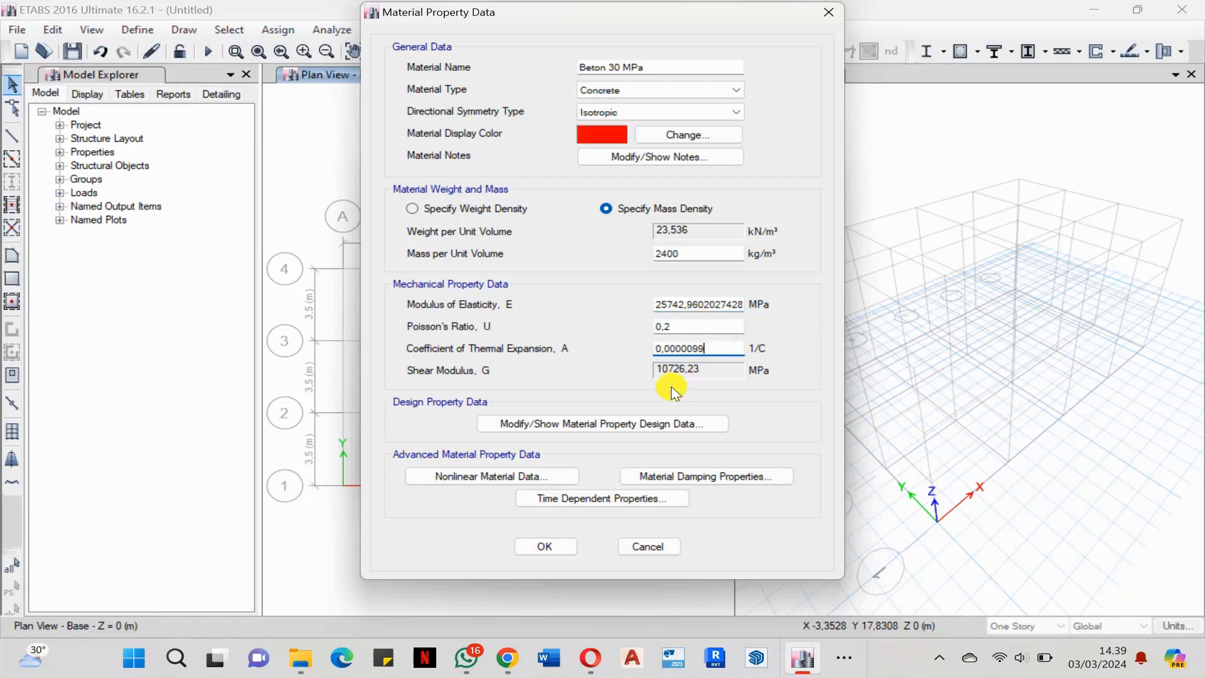
Set the concrete's specified compressive strength f'c to 30 MPa in its design data and save the material.
click(645, 423)
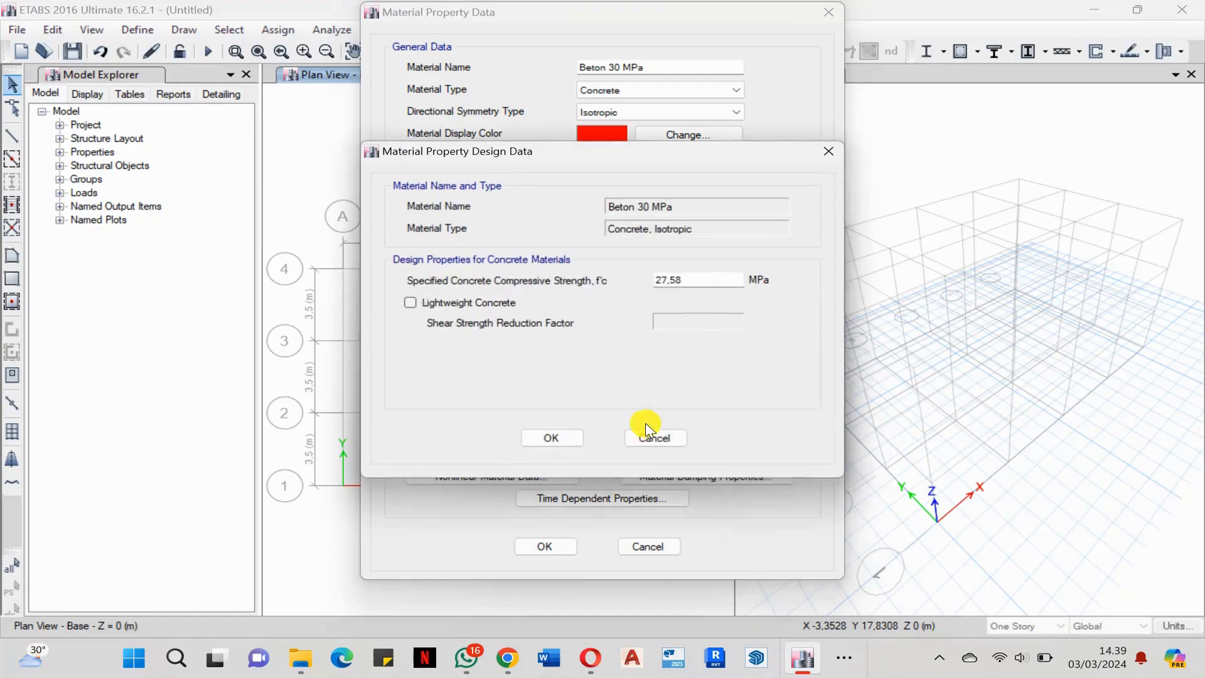
double_click(704, 276)
text(30)
click(564, 437)
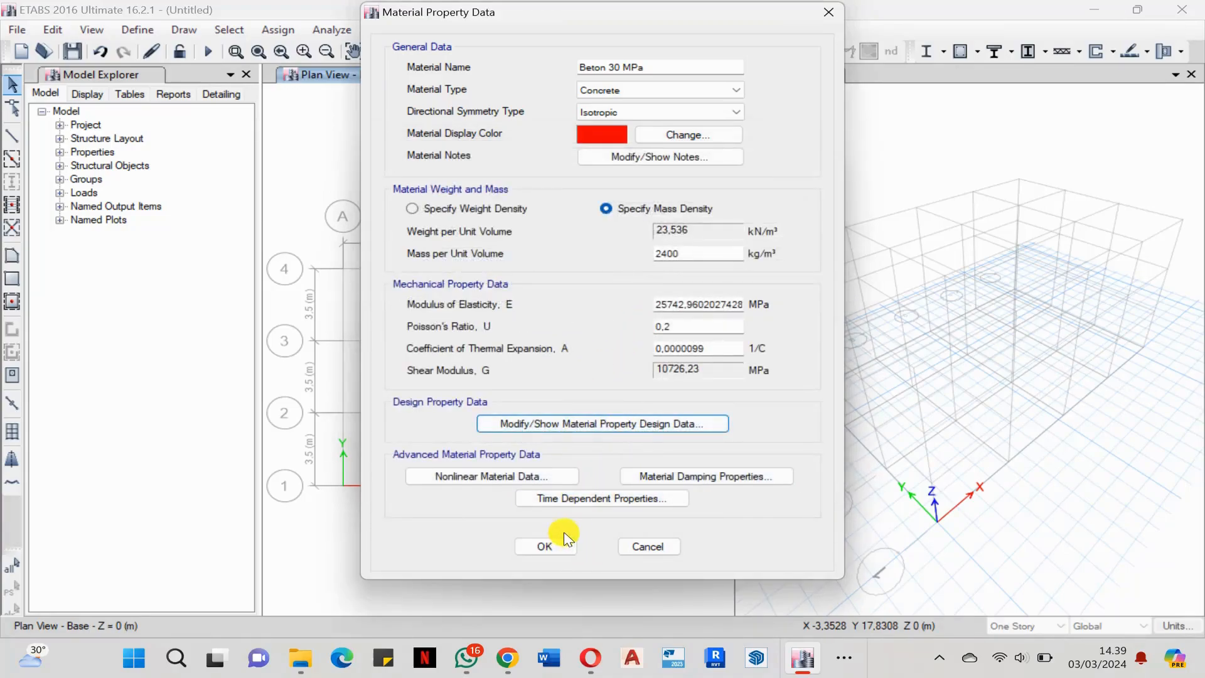
click(561, 548)
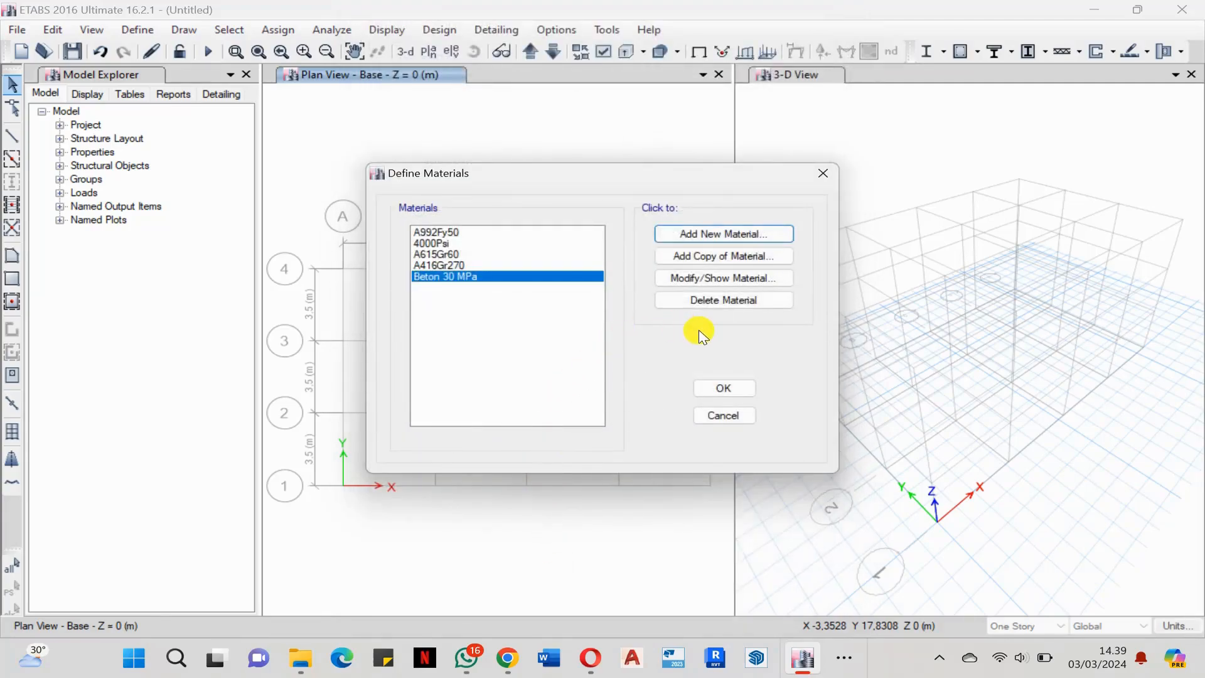
Add another new material property with region User and material type Rebar.
click(717, 234)
click(576, 300)
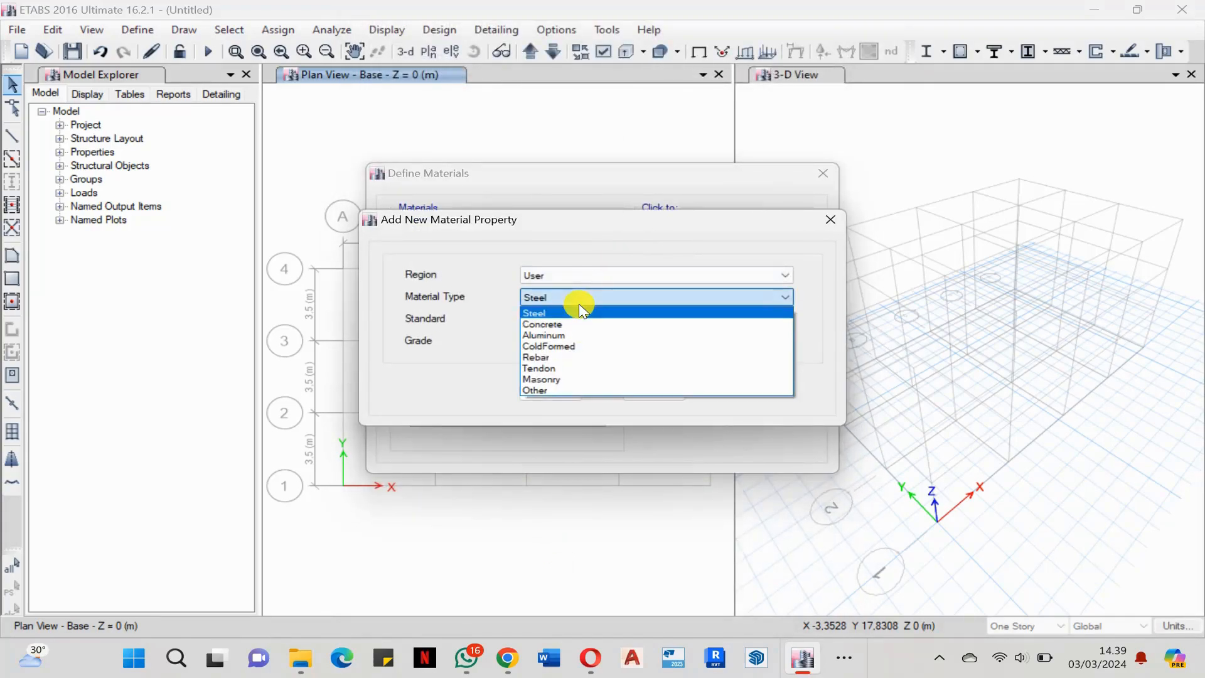
click(556, 362)
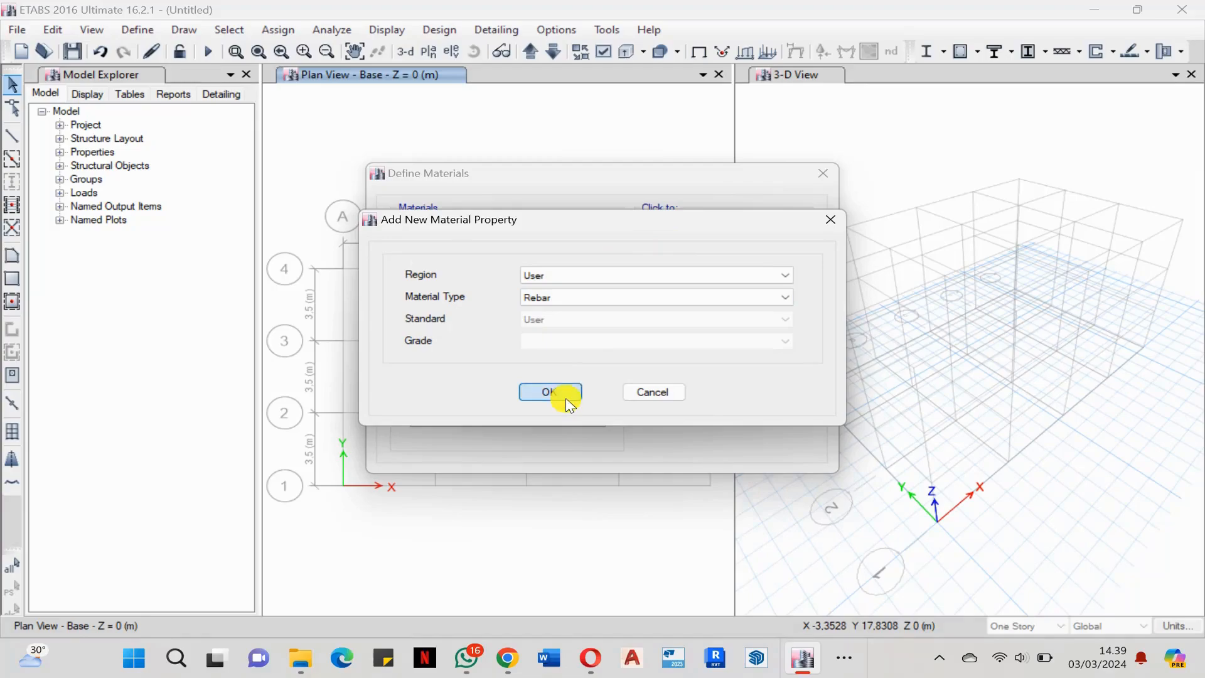
click(556, 390)
Name the new rebar material BJTS 420 MP.
click(625, 69)
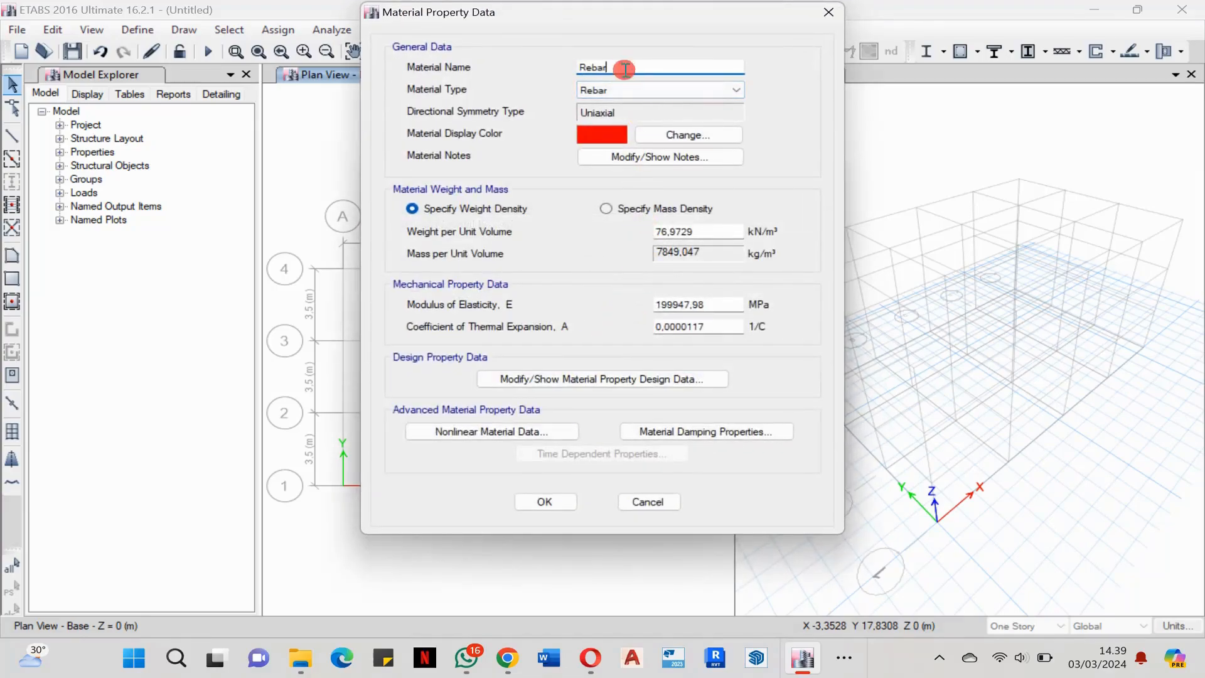
double_click(624, 69)
key(BackSpace)
key(Caps_Lock)
text(BJTS)
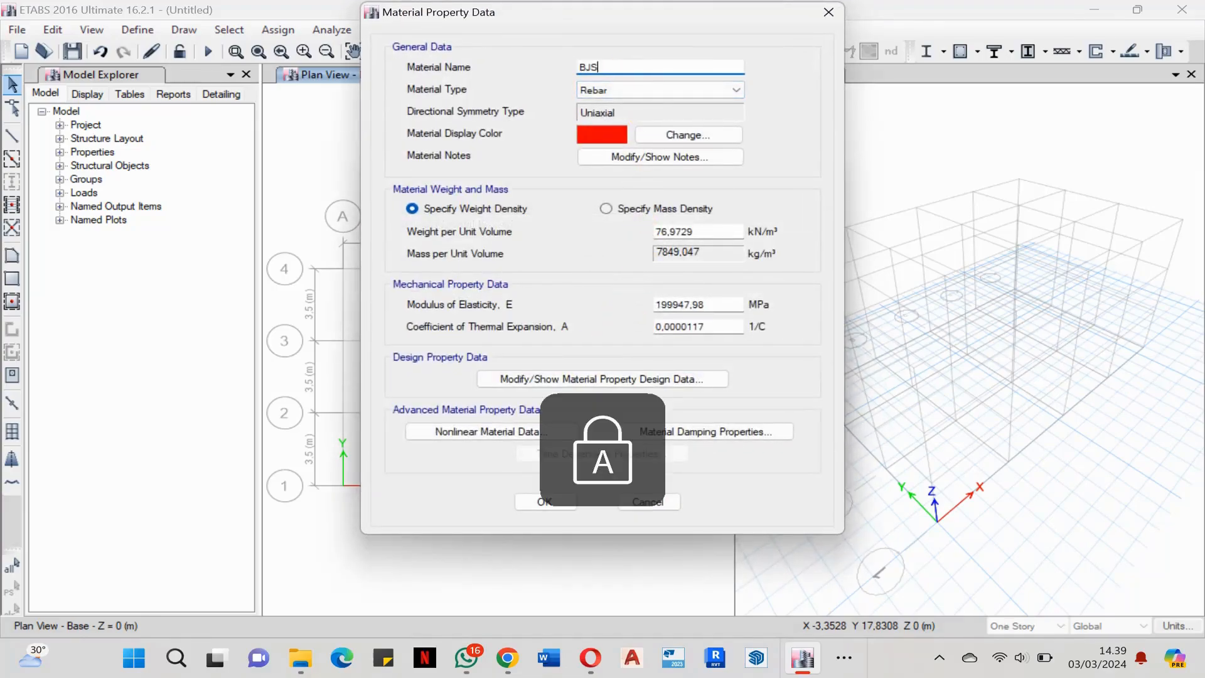
key(BackSpace)
text(TS 420)
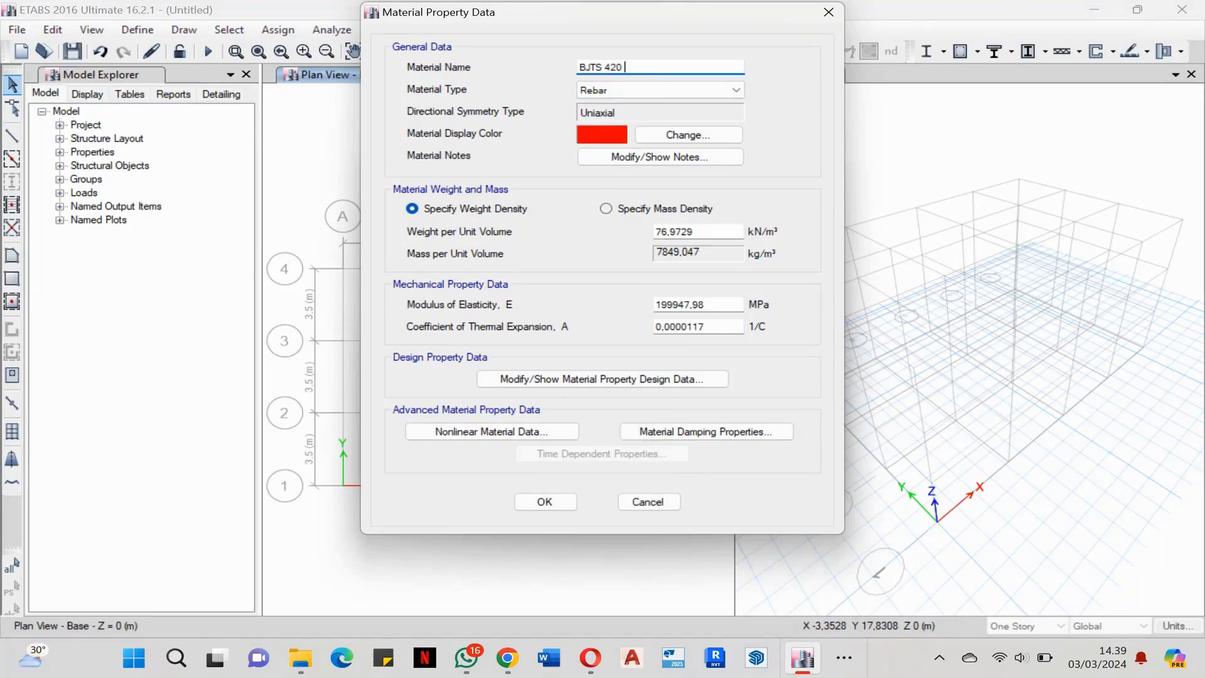
text( MP)
key(Caps_Lock)
text(a)
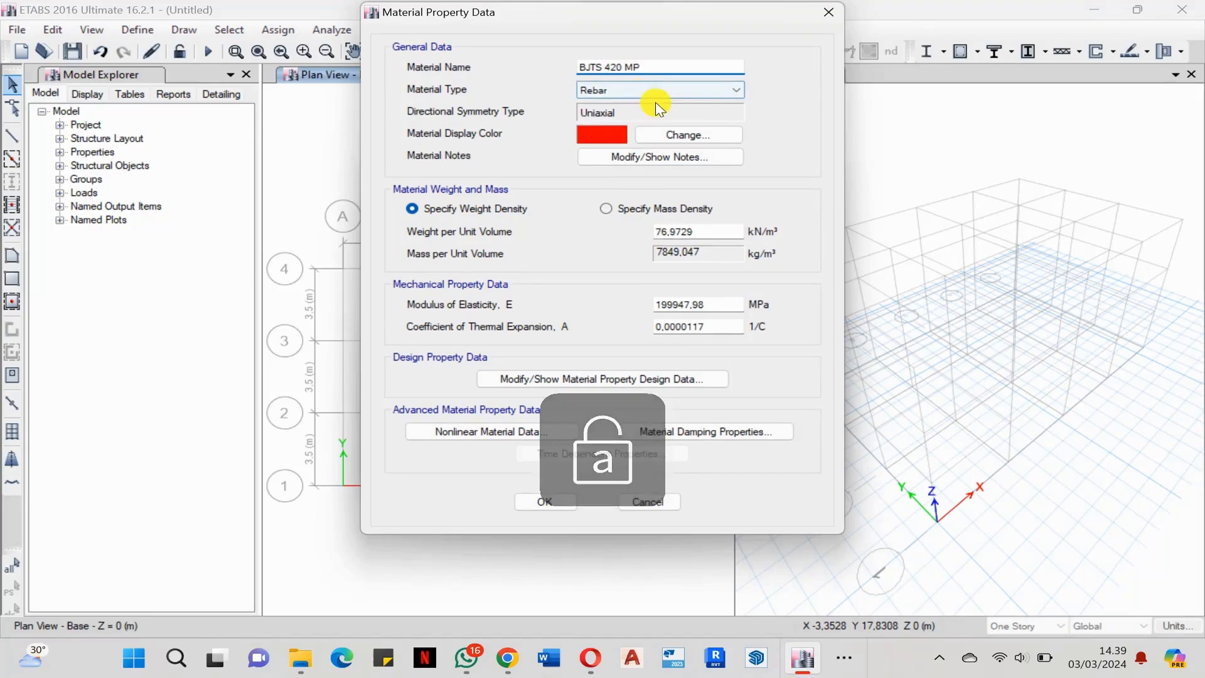
Specify the rebar by mass density with 7850 kg/m³ and set its modulus of elasticity to 200000 MPa.
click(657, 211)
double_click(713, 254)
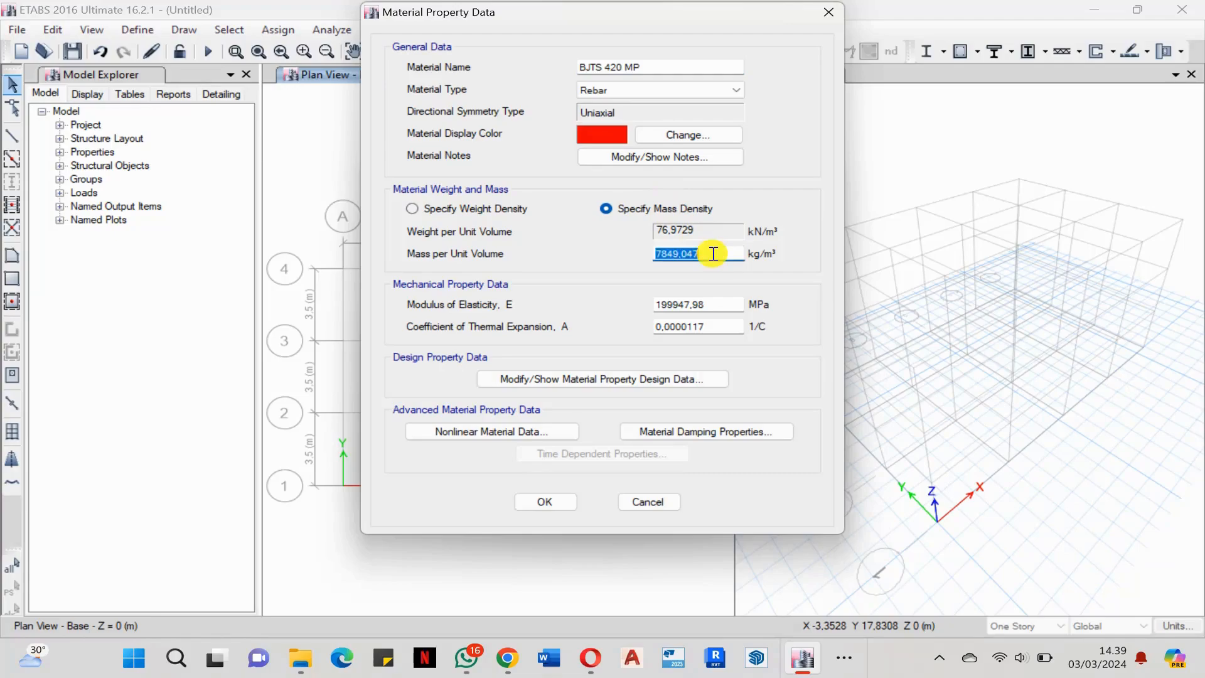
text(7850)
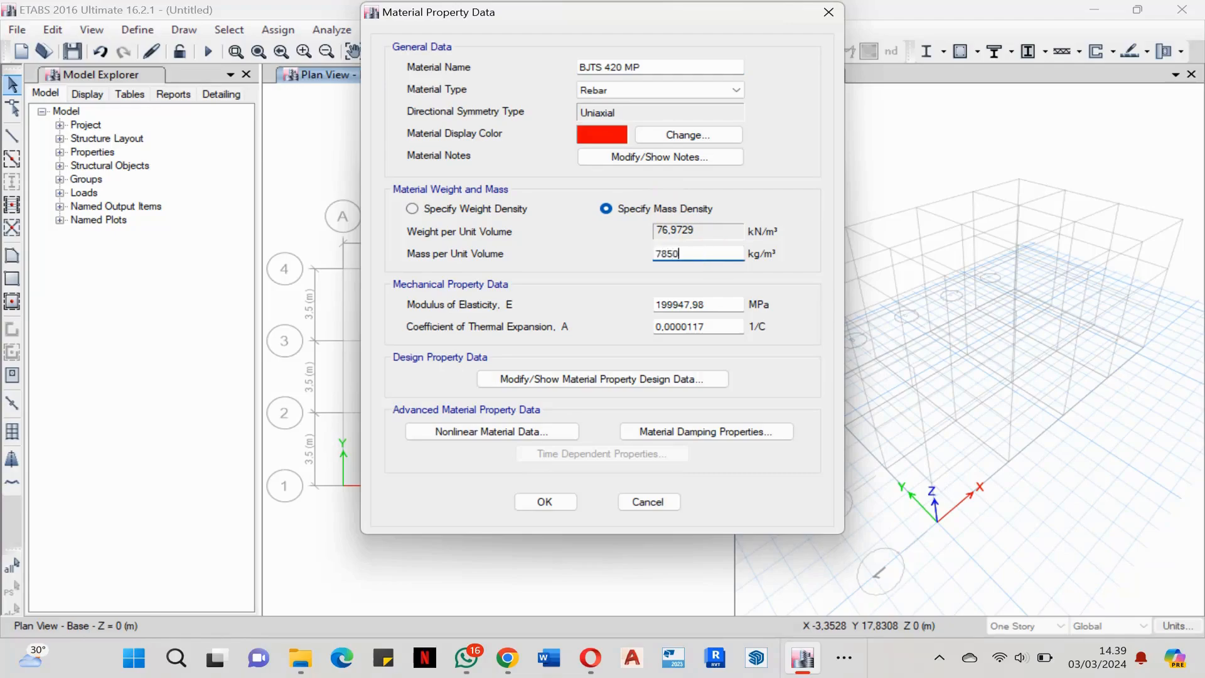
double_click(715, 305)
text(200000)
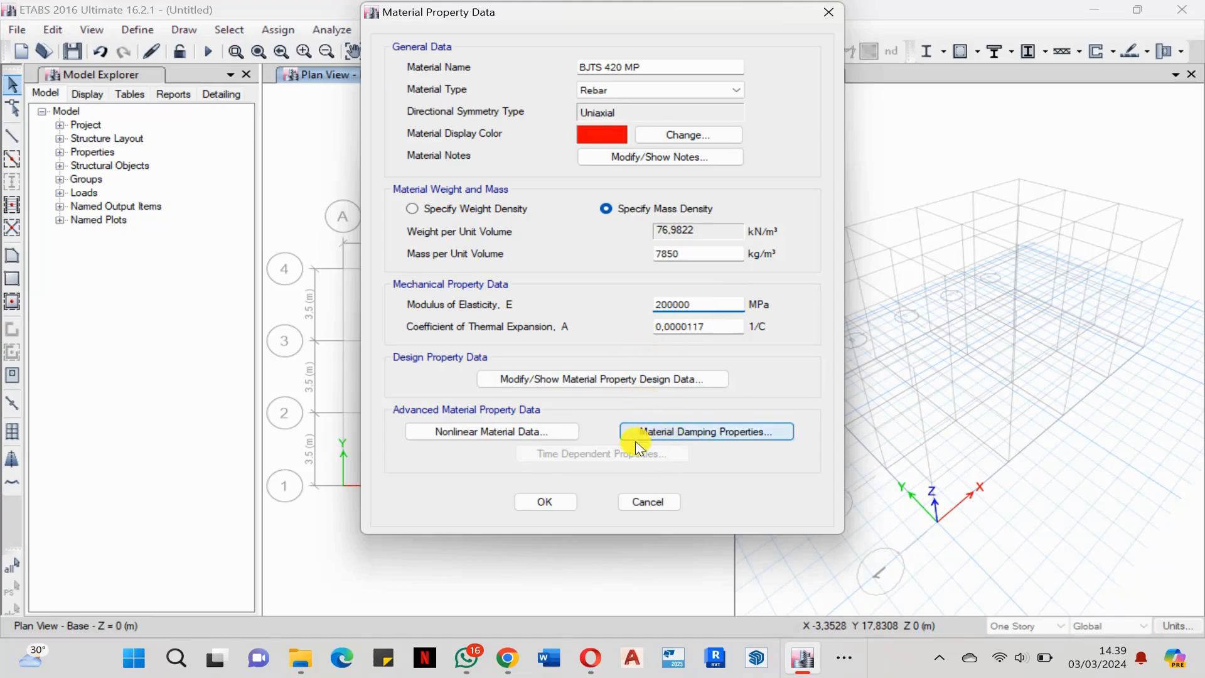
Set the rebar's minimum and expected yield strengths to 420 MPa and both tensile strengths to 550 MPa, and save the material.
click(600, 380)
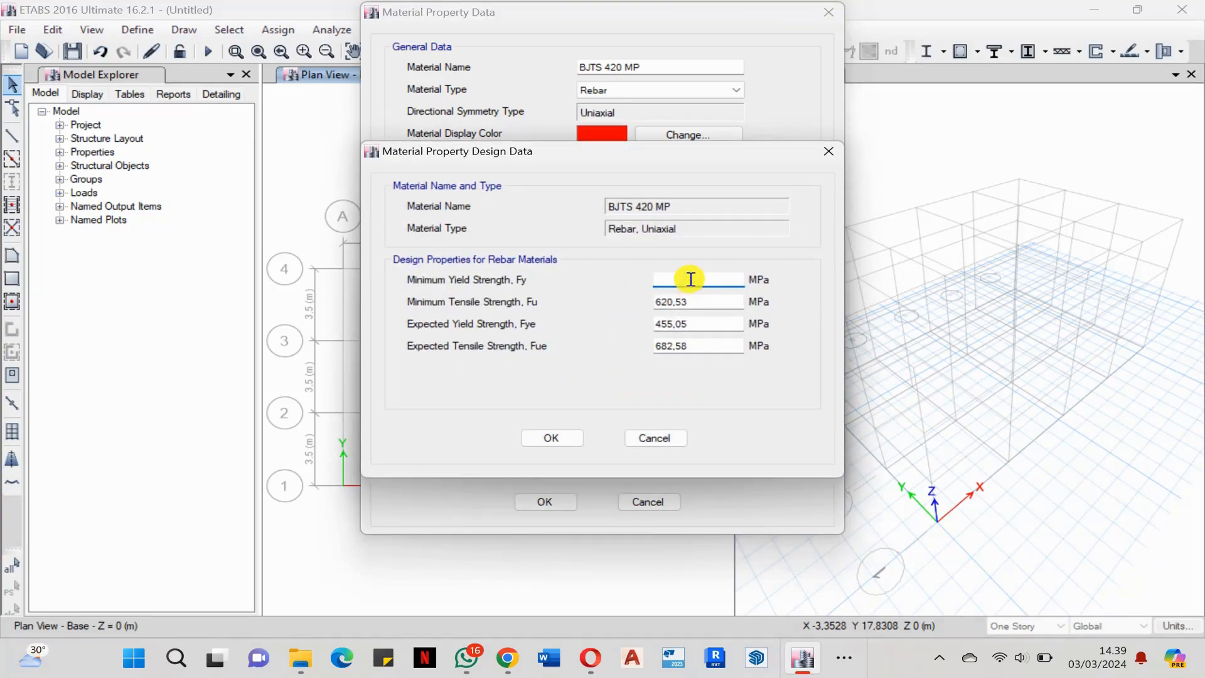
text(420)
key(Tab)
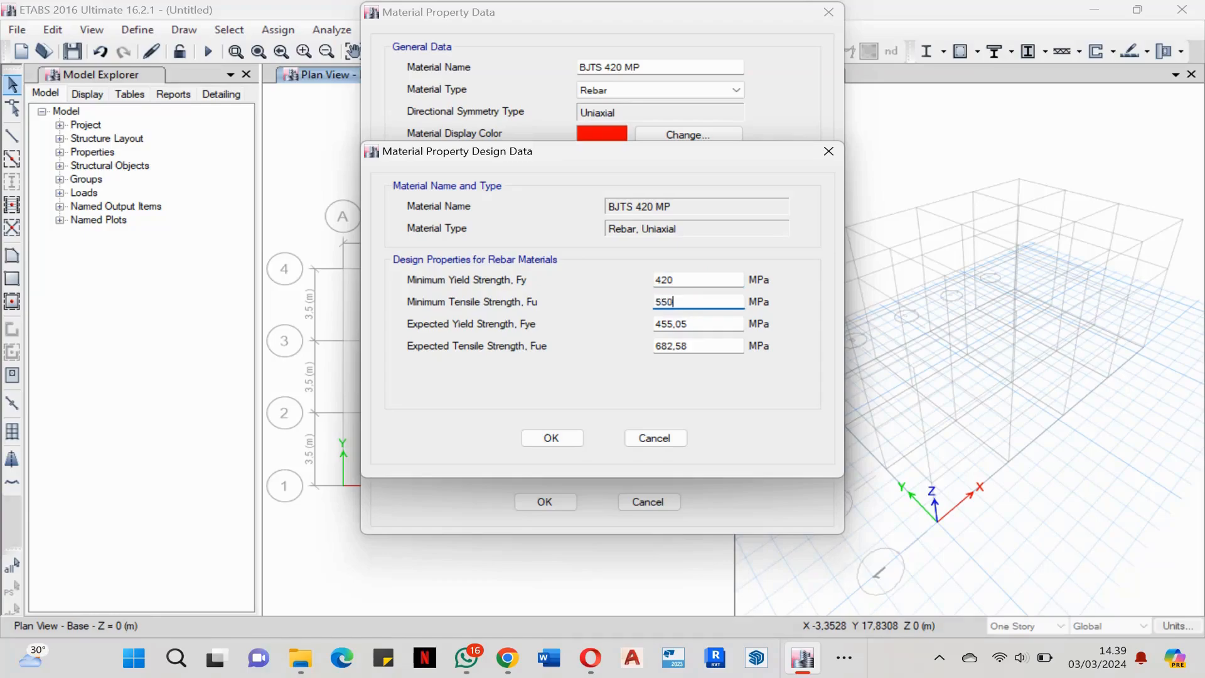
key(Tab)
text(420)
key(Tab)
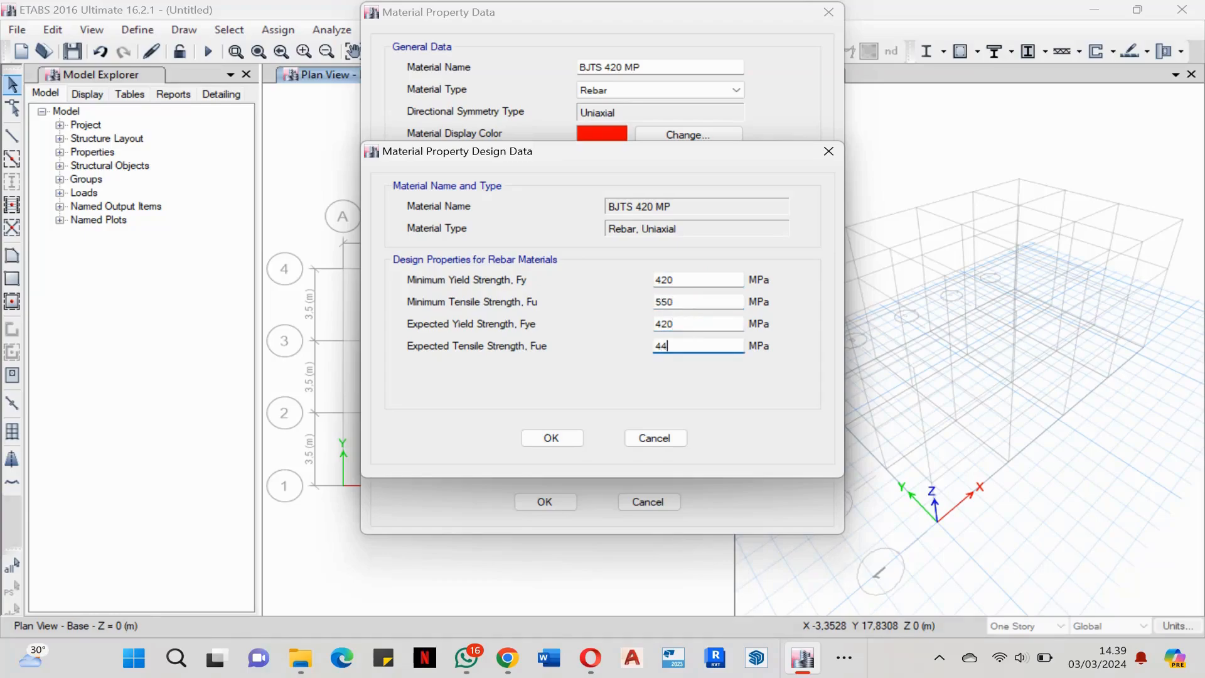
click(552, 438)
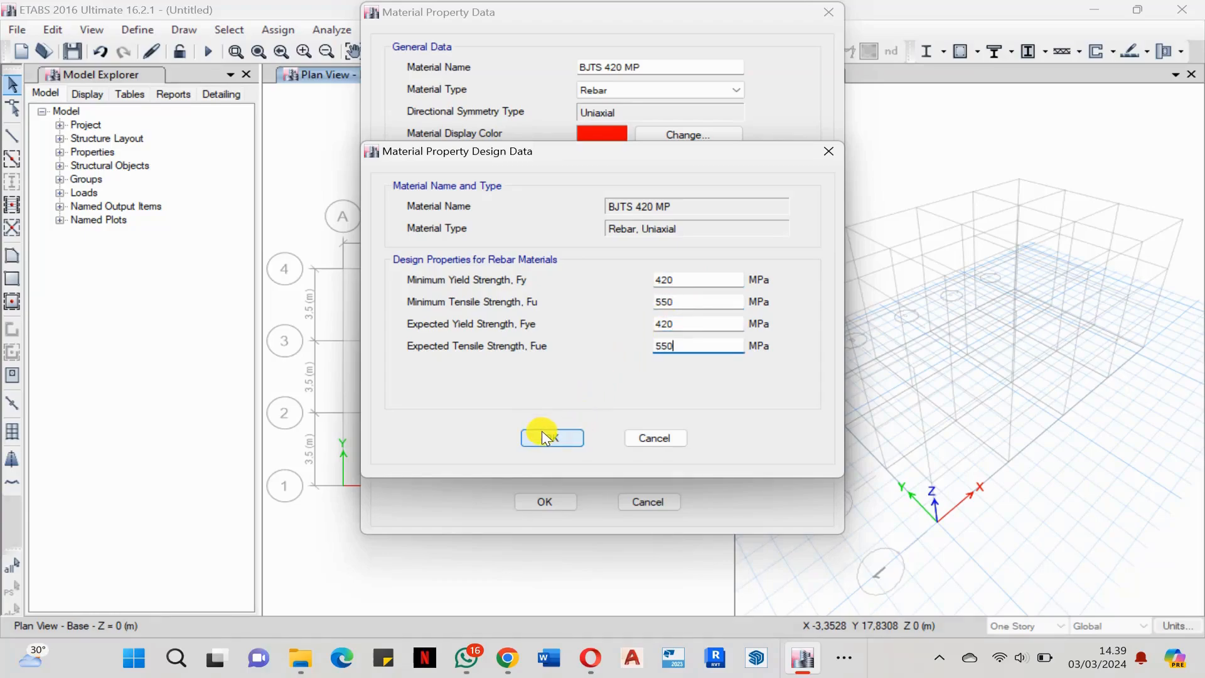
click(546, 501)
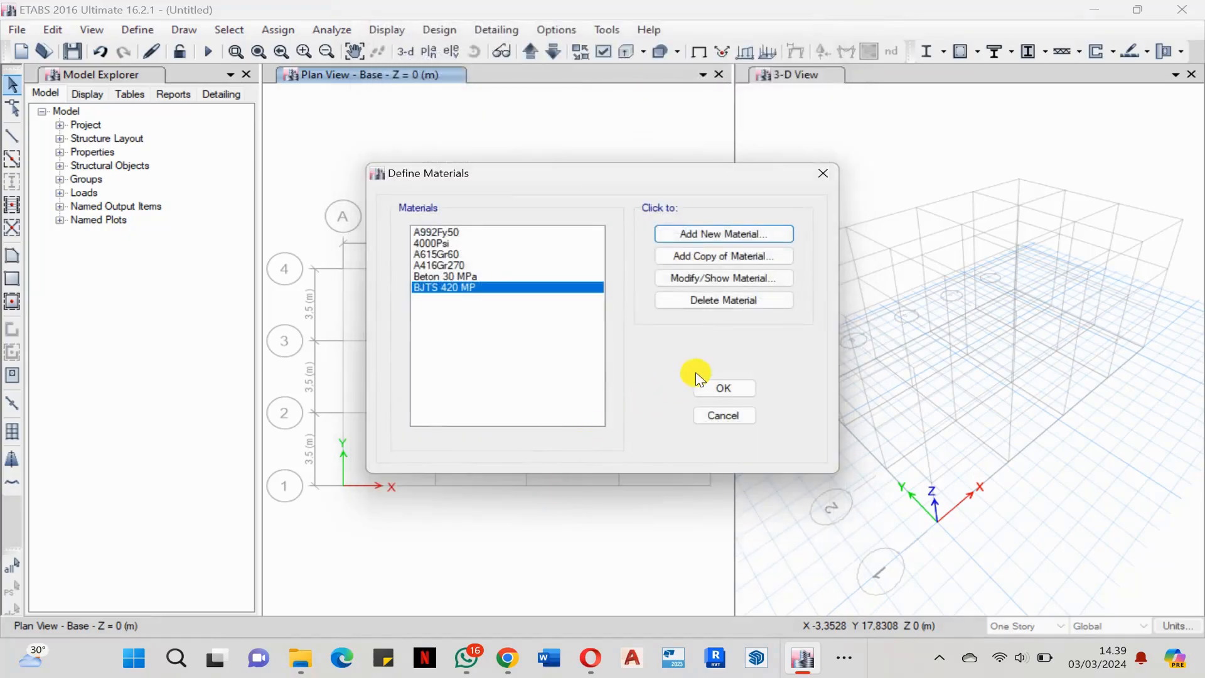
Add a copy of the BJTS 420 MP material and name it BJTP 280 MPa.
click(710, 256)
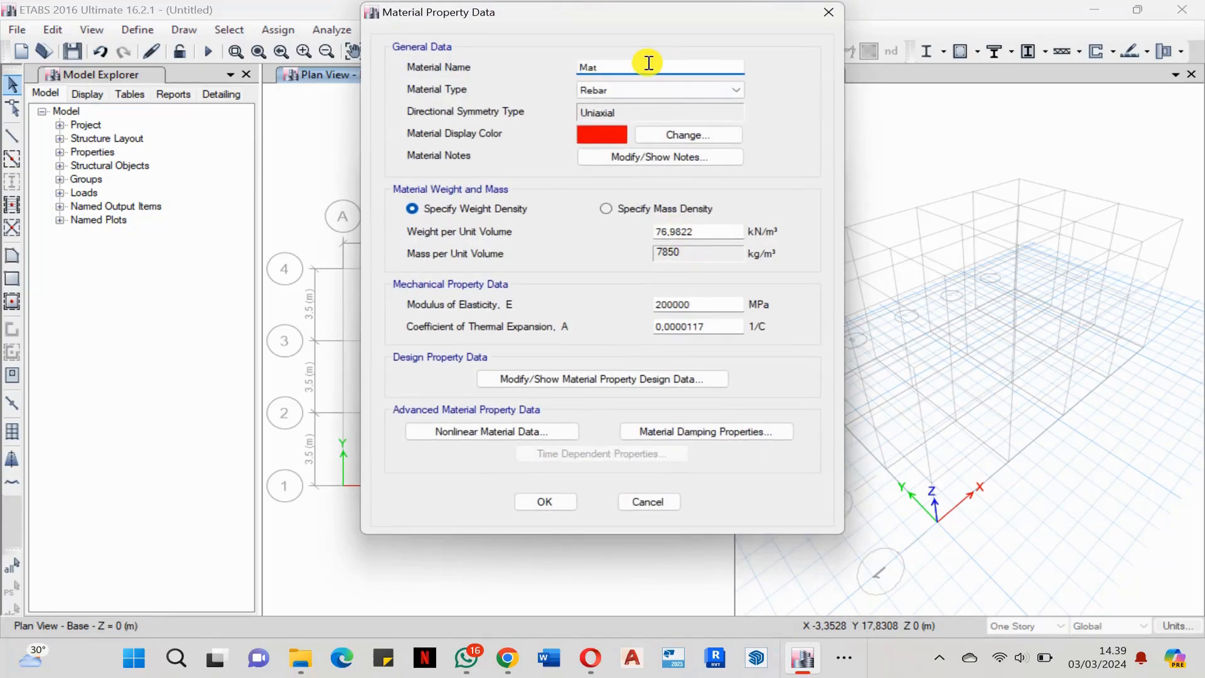
key(Caps_Lock)
text(BJ)
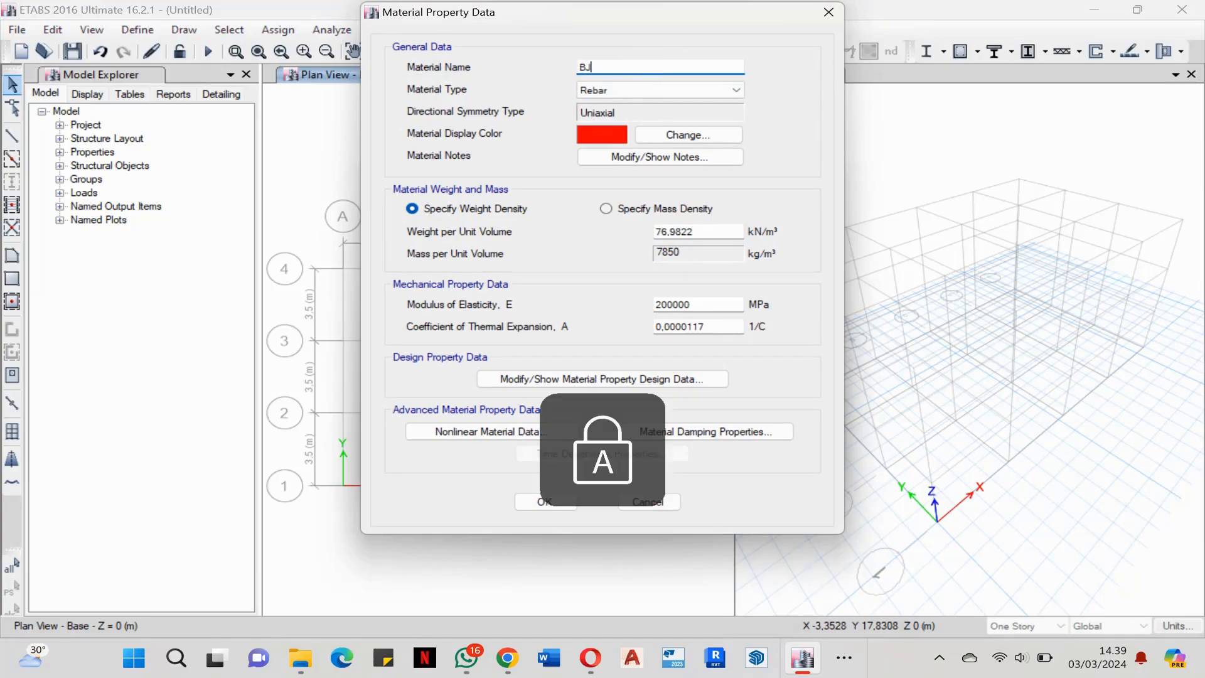
text(TP 28)
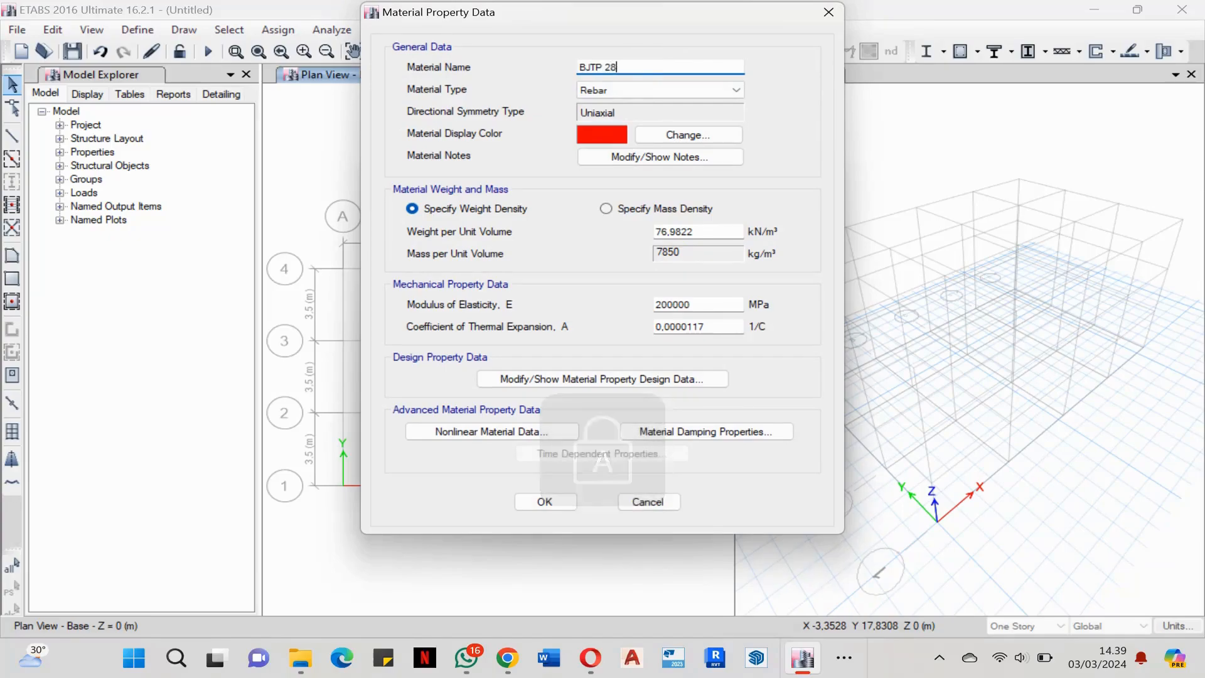
text(0 MP)
key(Caps_Lock)
text(a)
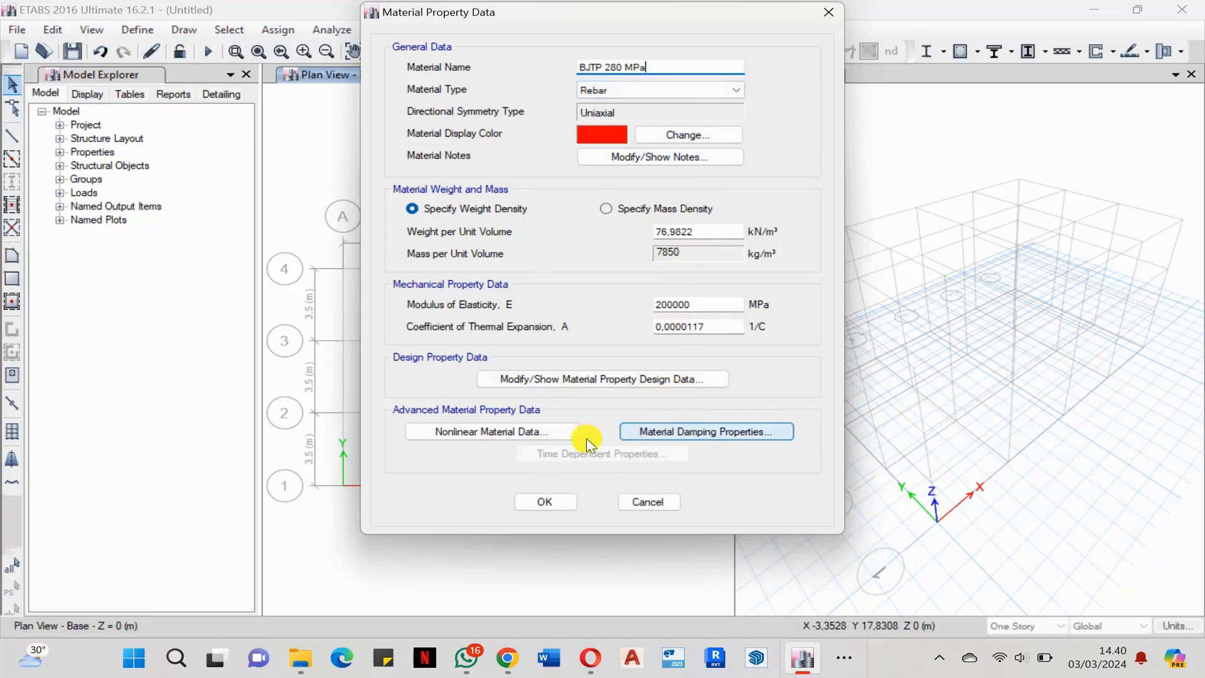
Set the BJTP 280 MPa rebar's minimum yield strength to 280 MPa and its minimum tensile strength to 350 MPa.
click(626, 379)
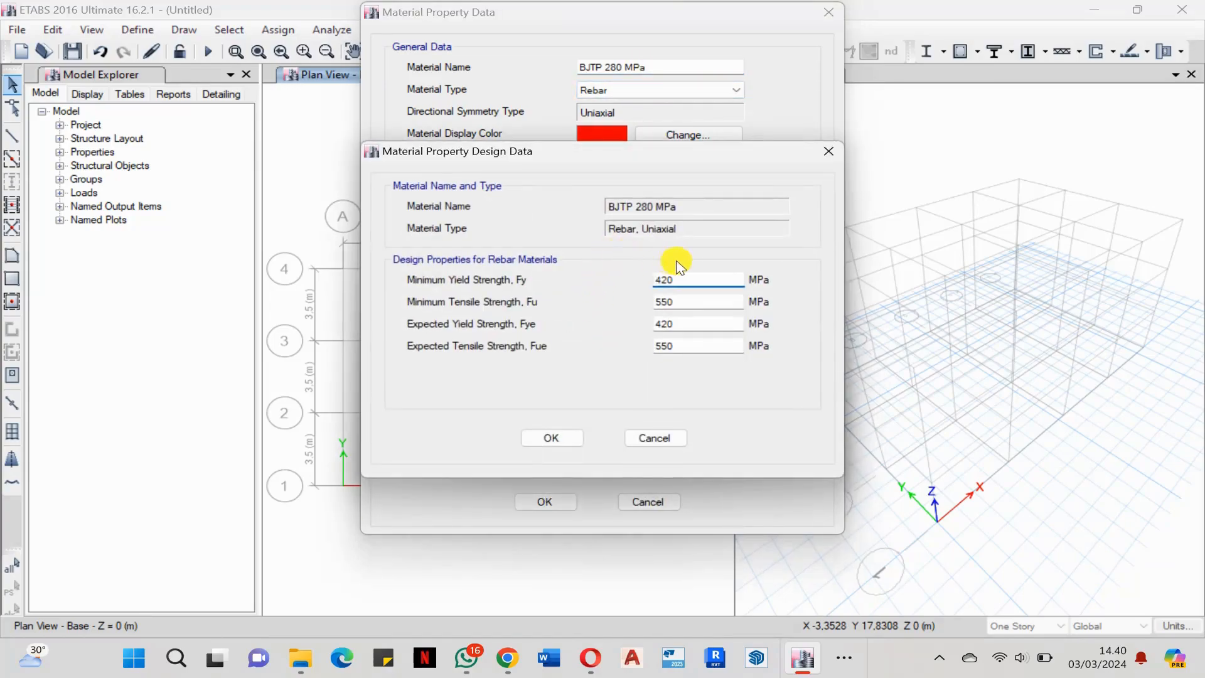
text(2u0)
key(Tab)
text(320)
key(Tab)
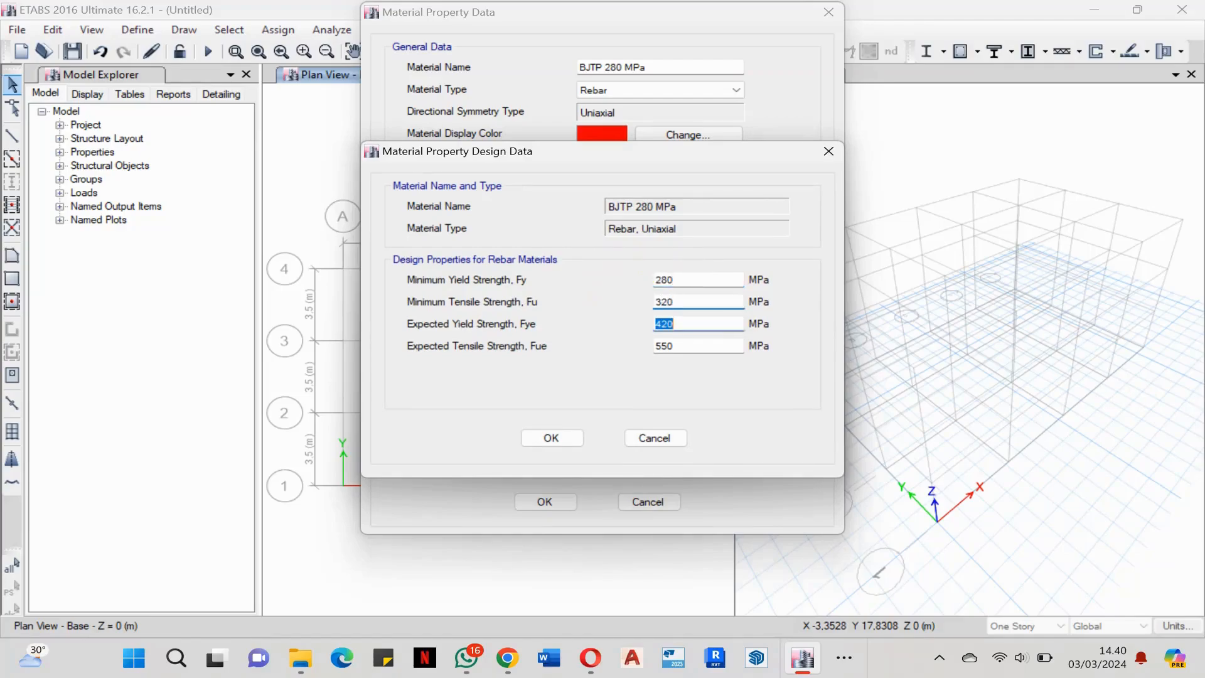
double_click(705, 302)
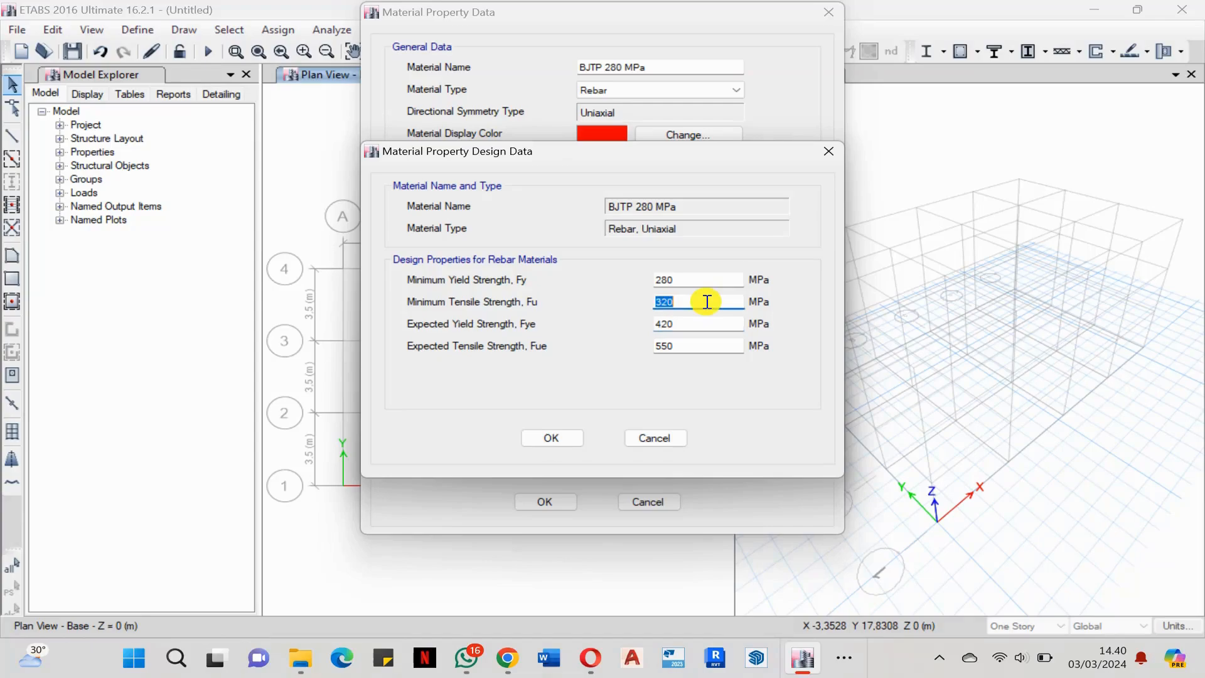
text(350)
Set the rebar's expected yield strength to 280 MPa and expected tensile strength to 350 MPa, and save the material definitions.
key(Tab)
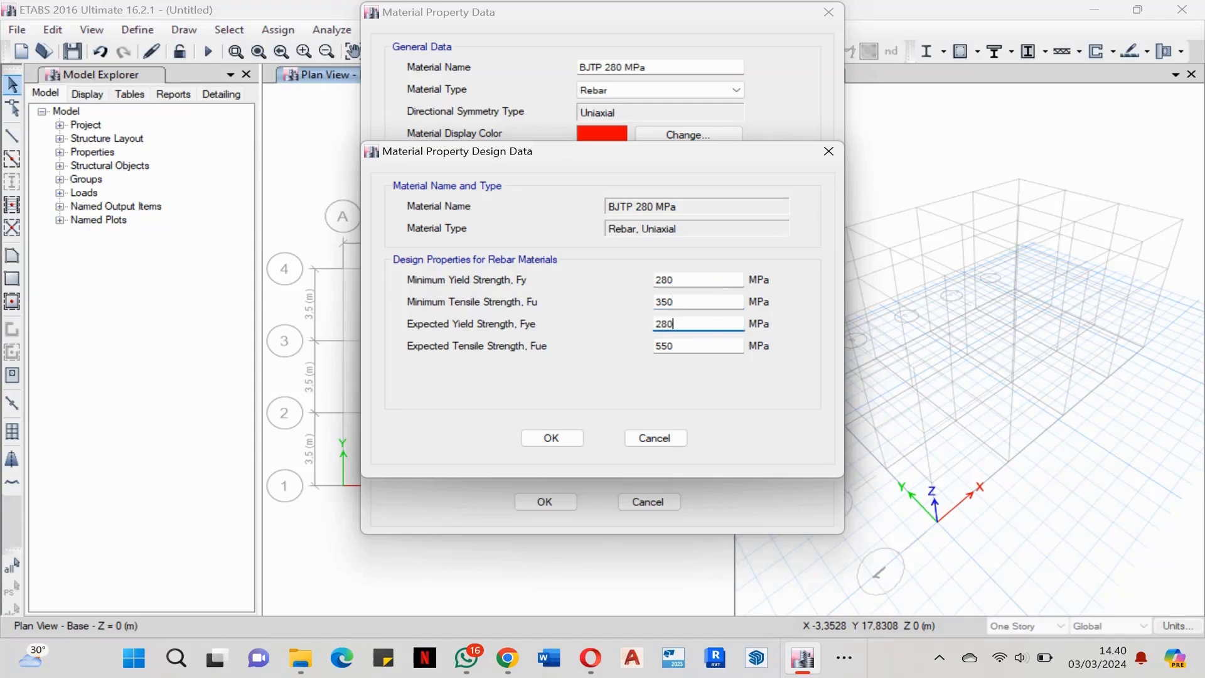
key(Tab)
text(350)
click(549, 437)
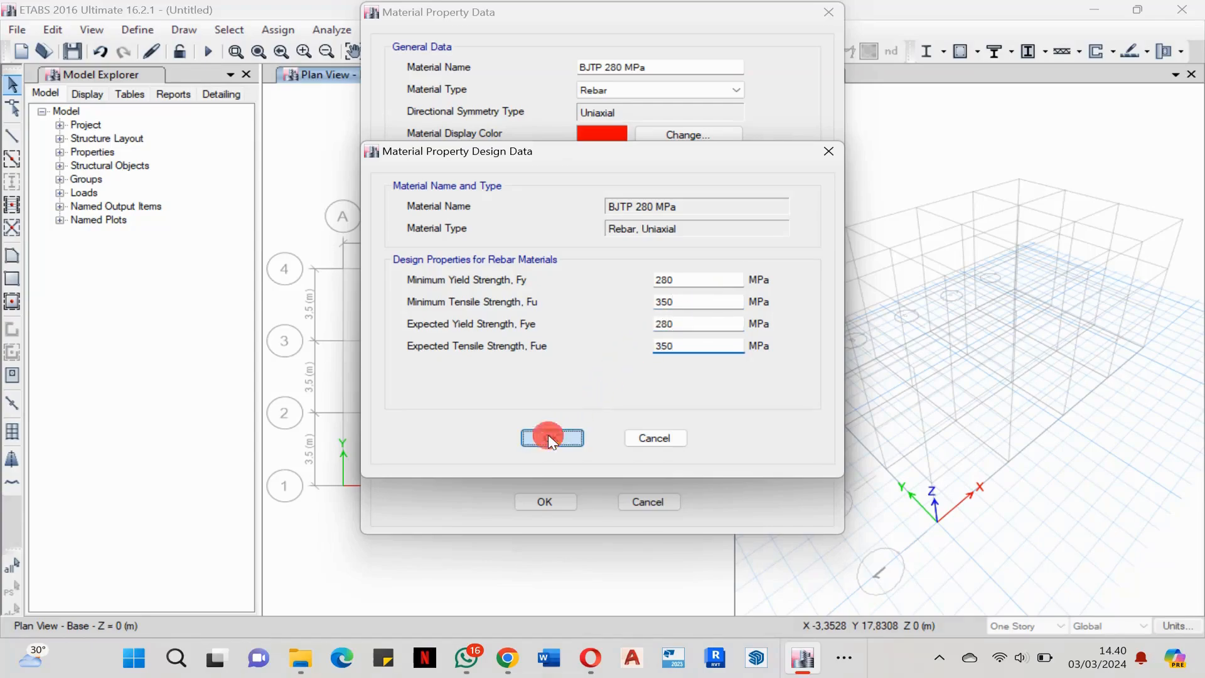
click(558, 502)
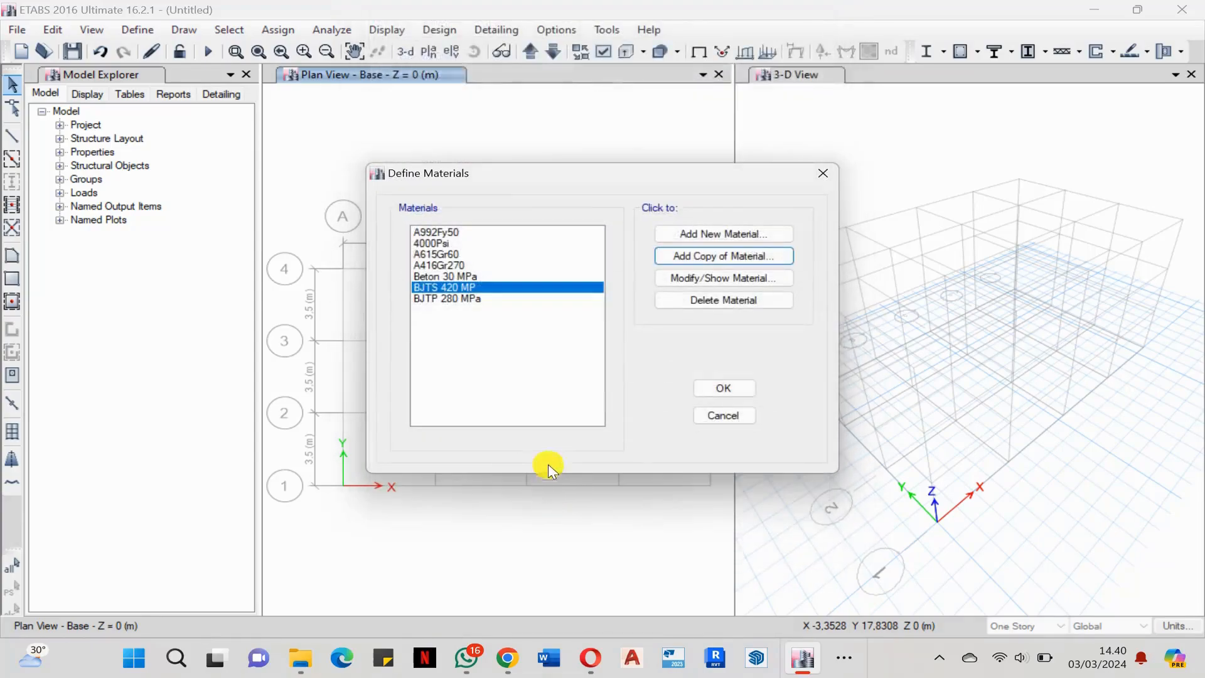
click(741, 388)
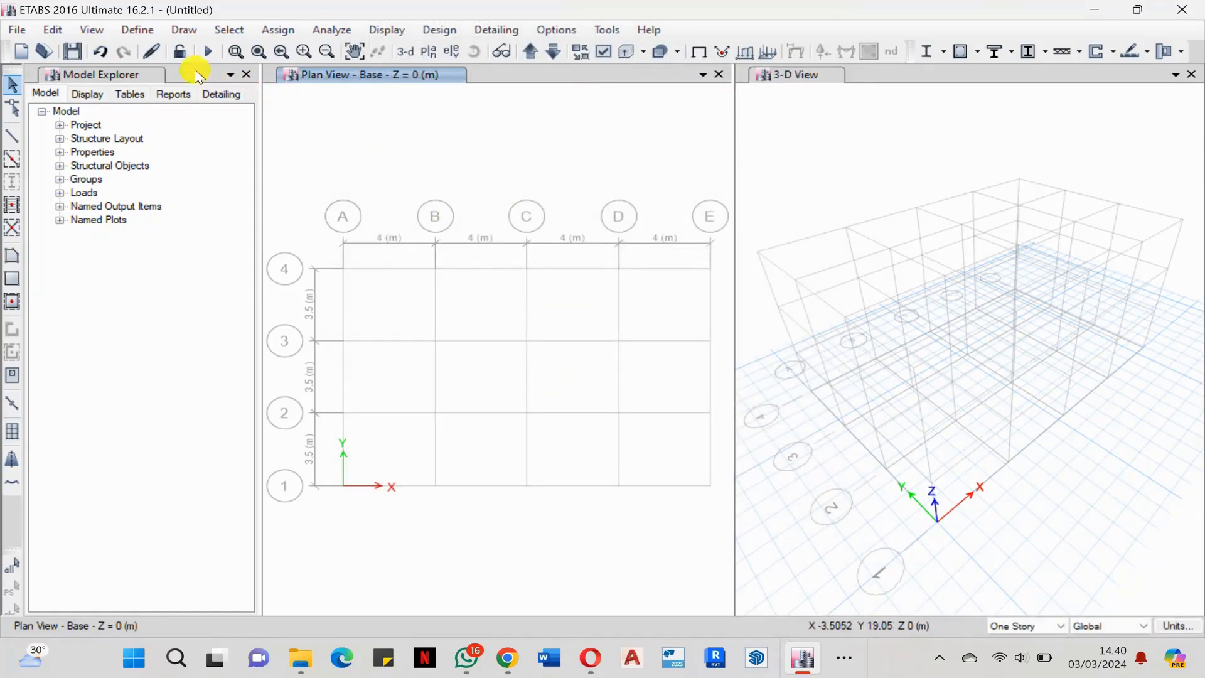
Delete the predefined frame sections A-CompBm, A-LatBm, A-LatCol, ConcBm, ConcCol, SteelBm and SteelCol.
click(137, 29)
mouse_move(234, 76)
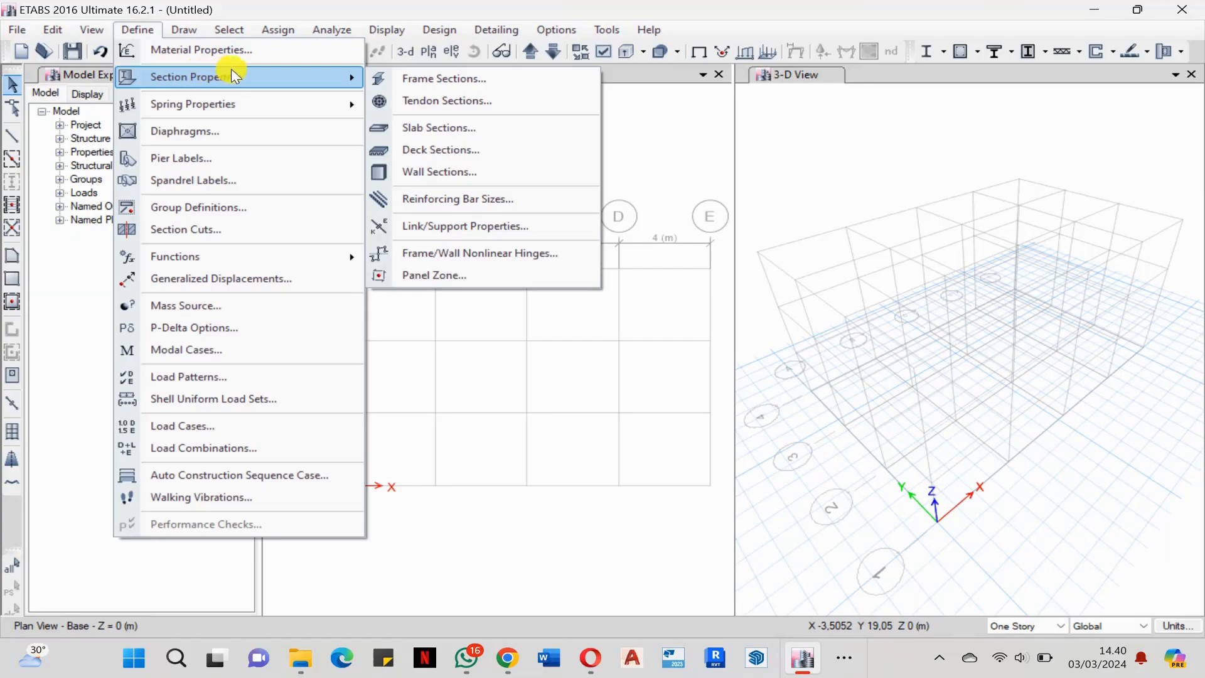
click(393, 76)
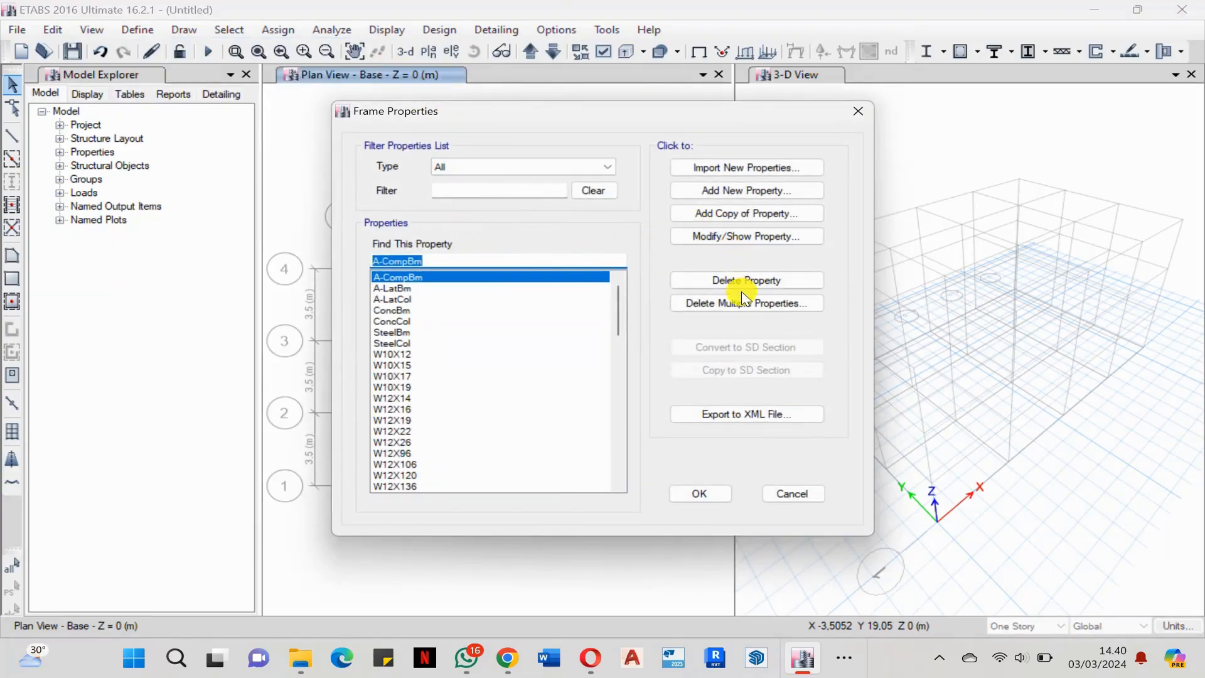
click(756, 307)
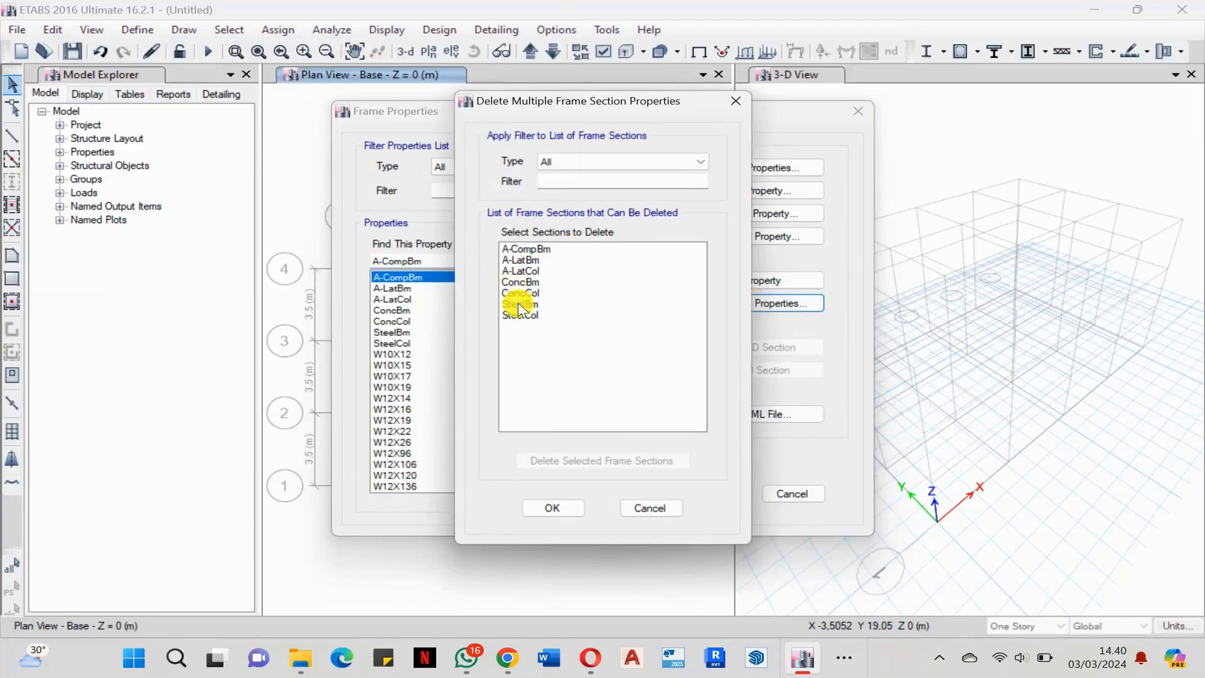
drag(539, 250, 545, 318)
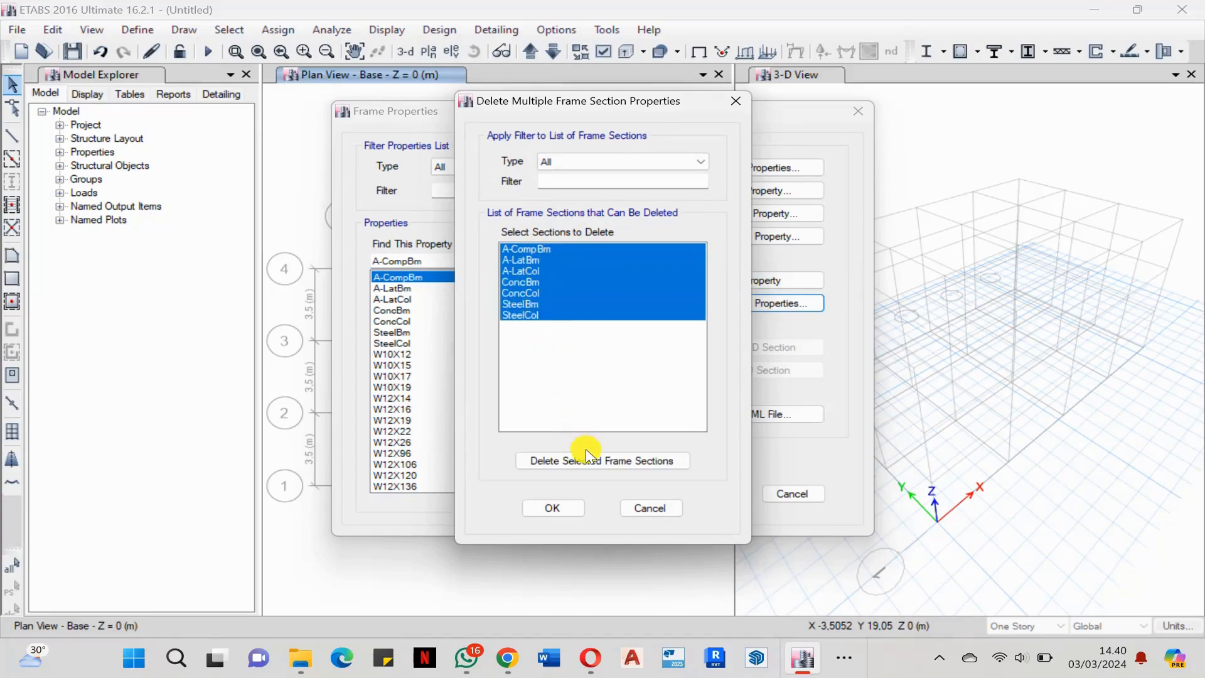
click(615, 462)
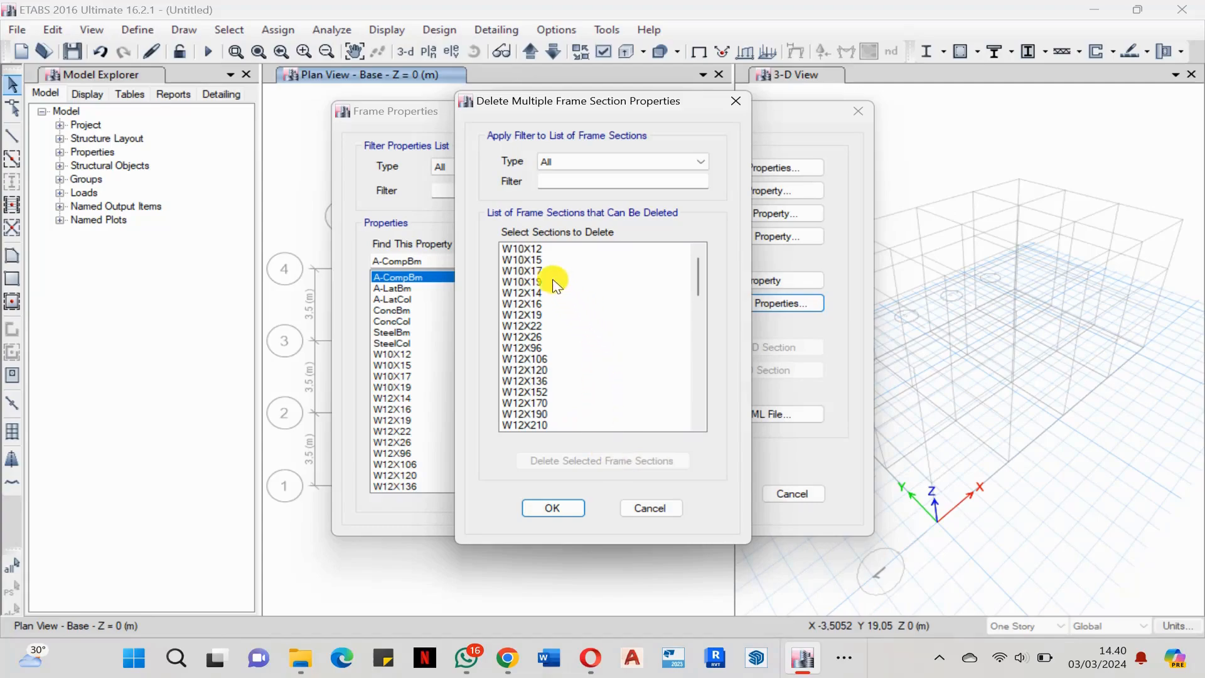
Delete the remaining W-shape frame sections, keeping only W10X12.
drag(538, 253, 539, 538)
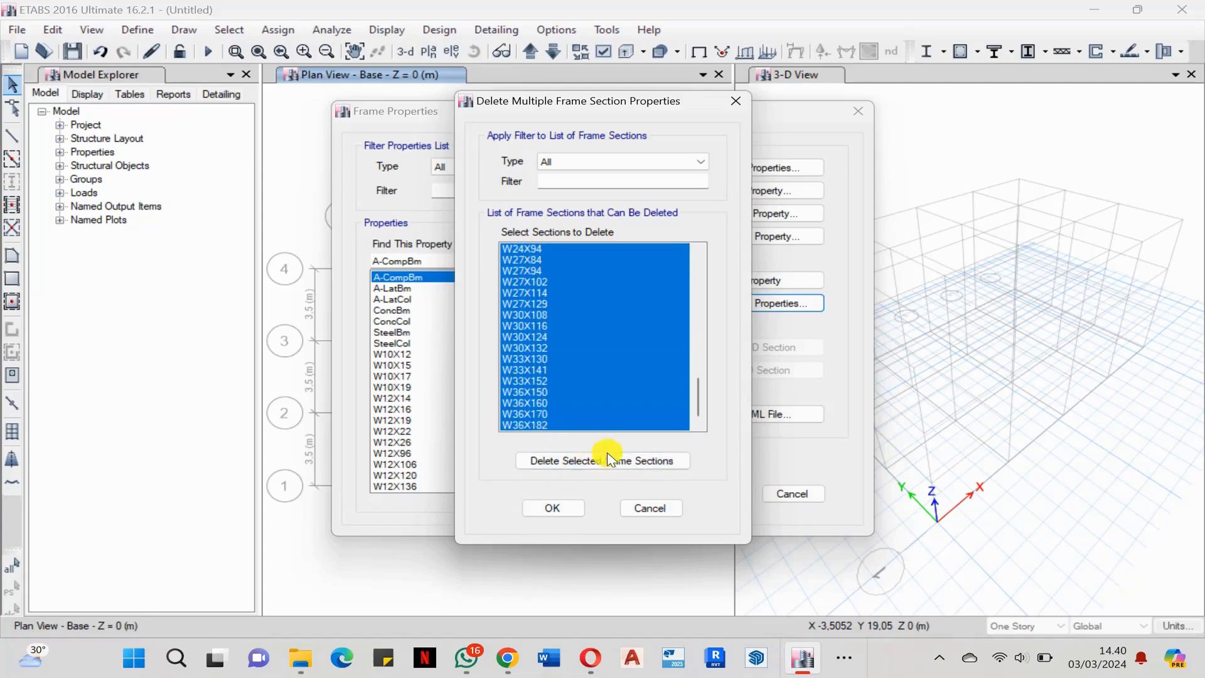
click(624, 460)
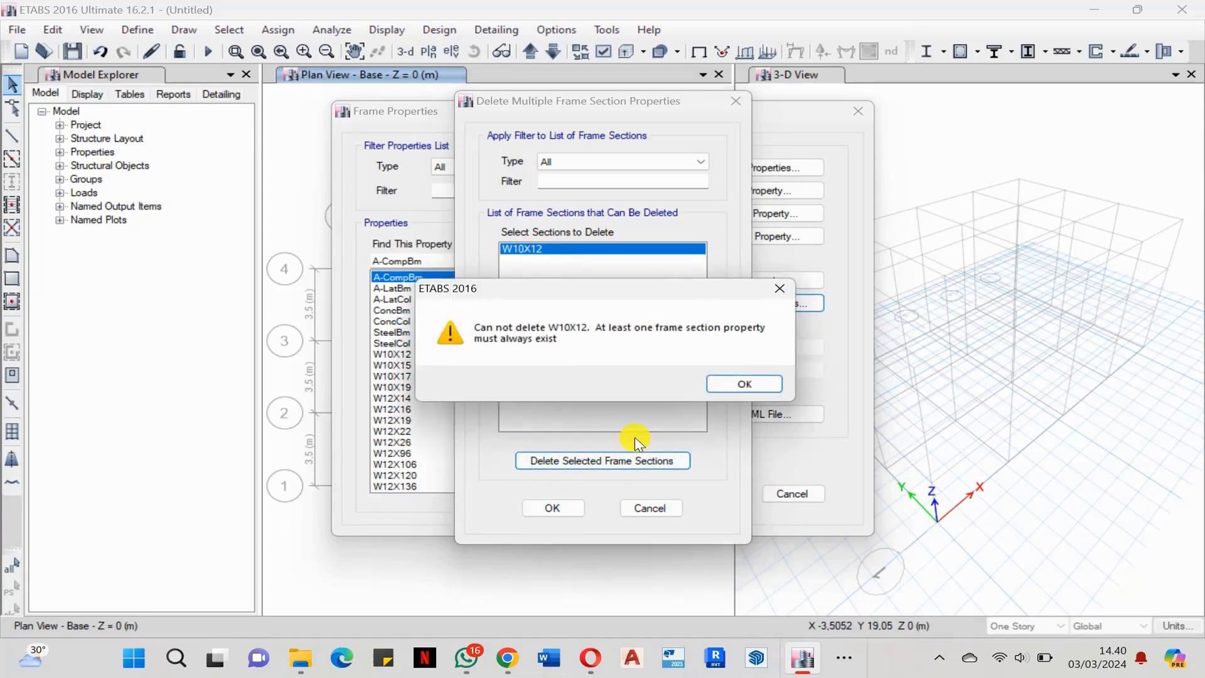
click(744, 383)
click(554, 506)
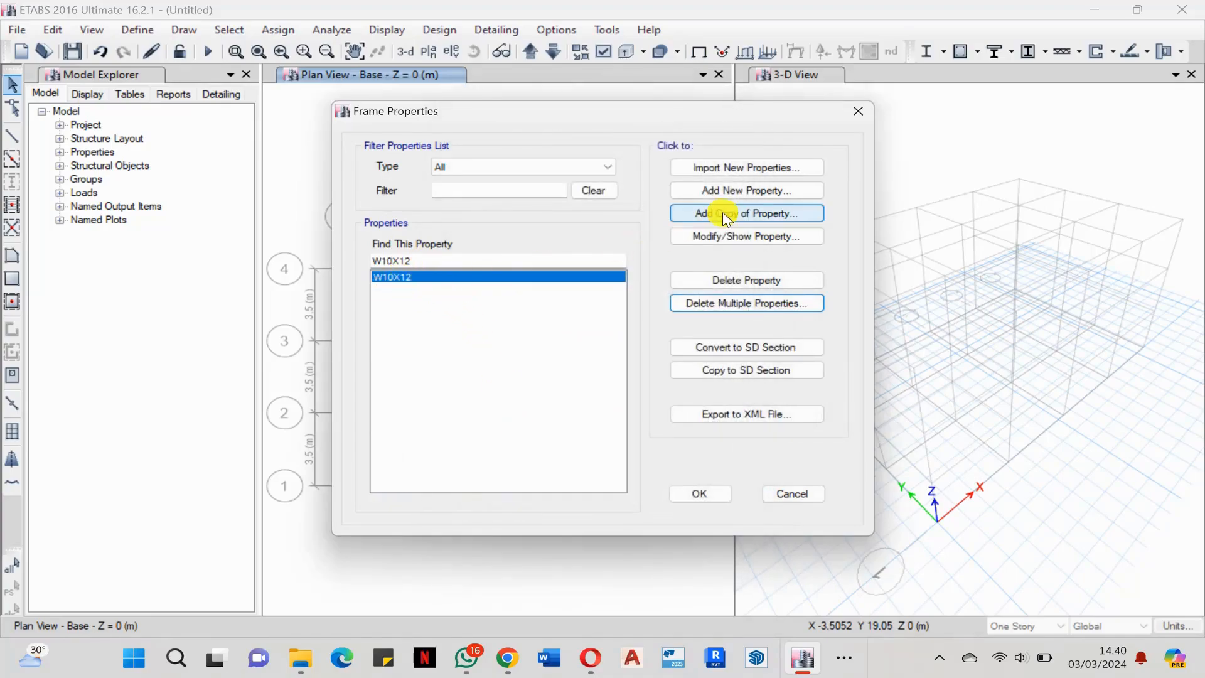
Add a concrete rectangular frame section named B24 (200x400) with Beton 30 MPa as its material.
click(755, 191)
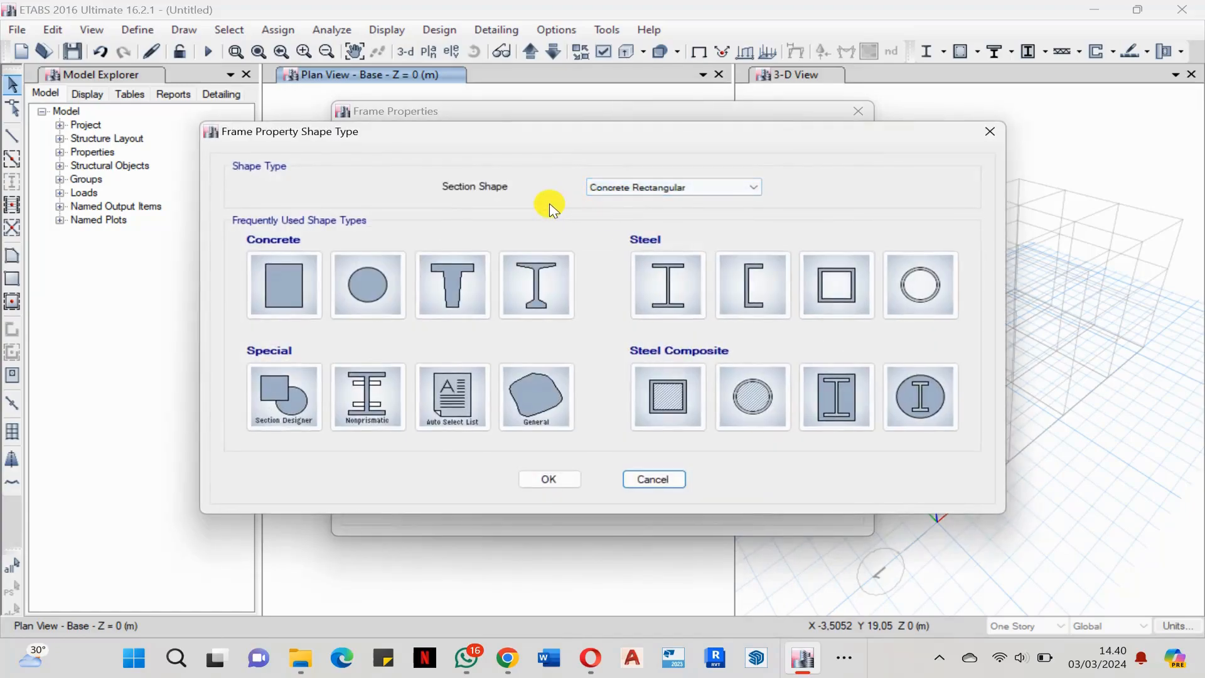
click(285, 283)
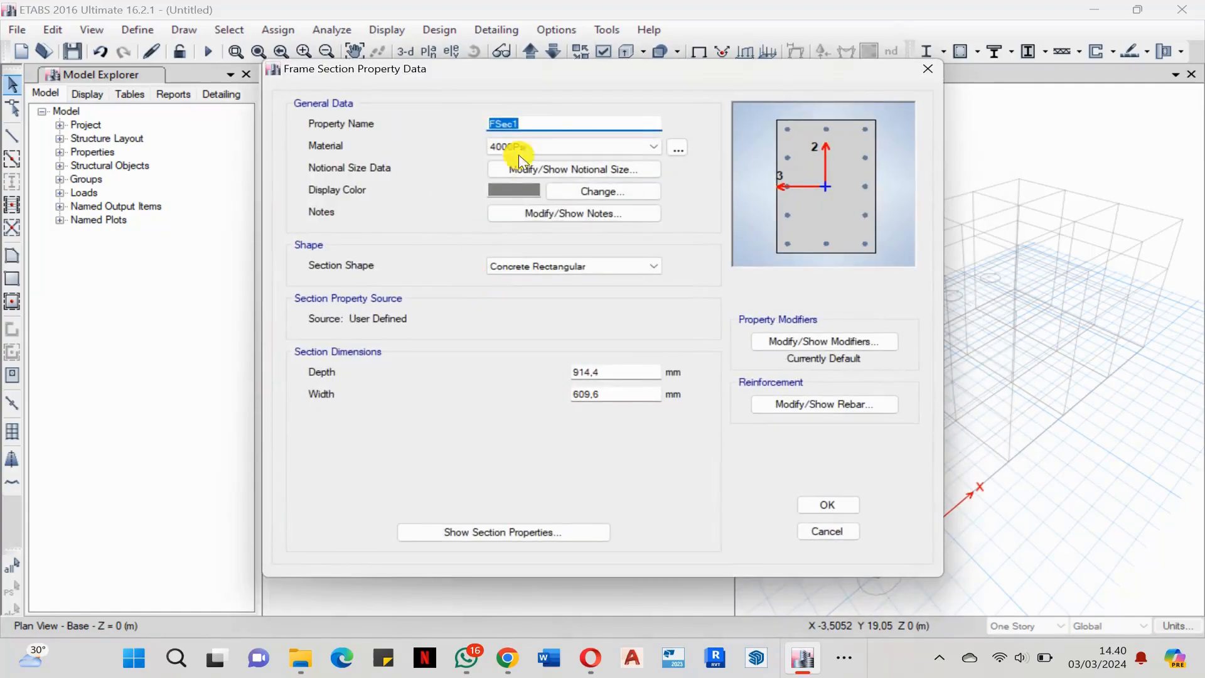
key(Caps_Lock)
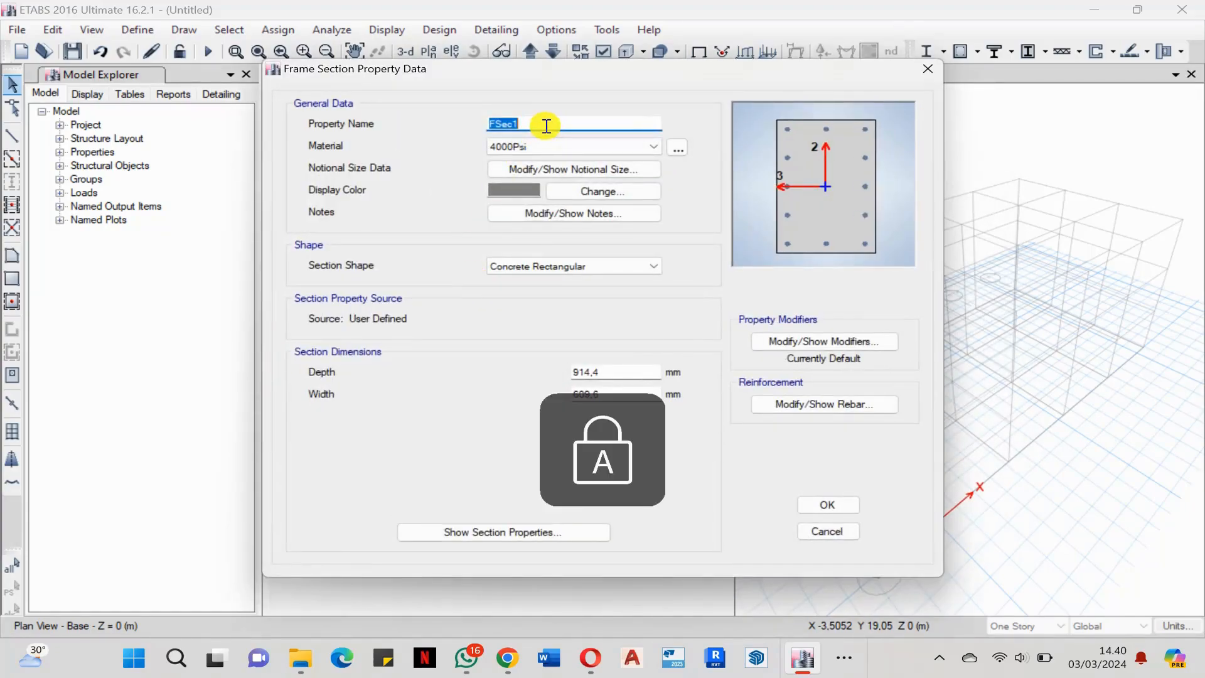
text(B)
key(Caps_Lock)
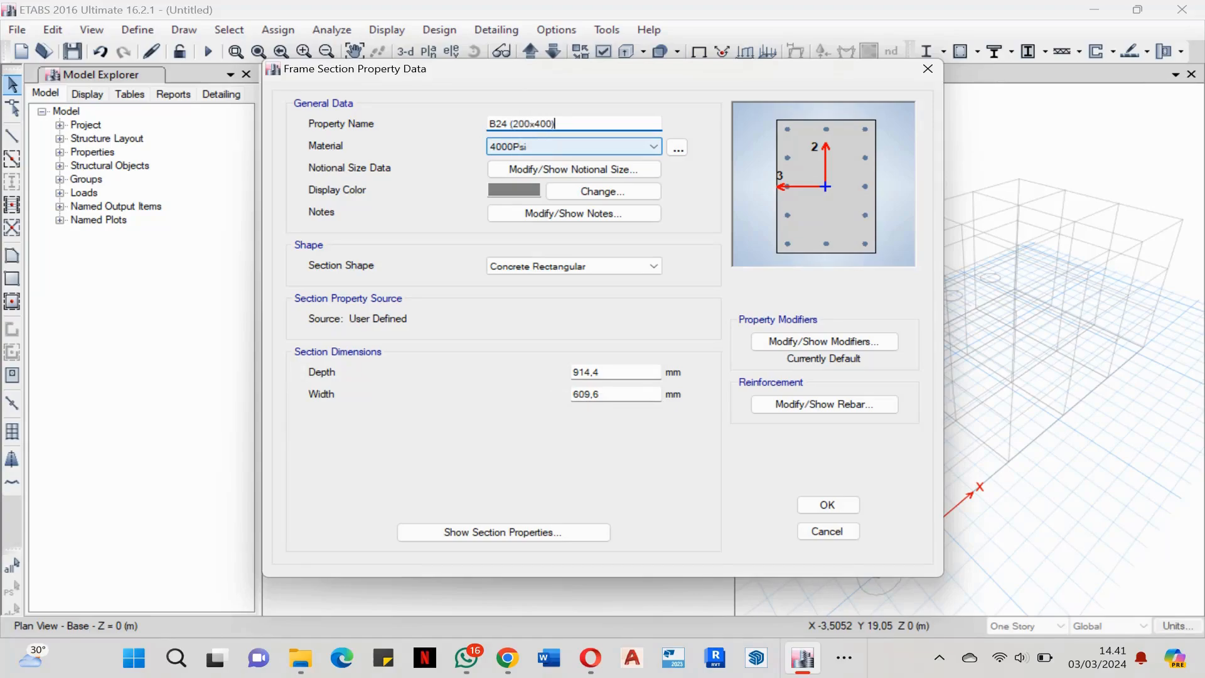
click(525, 146)
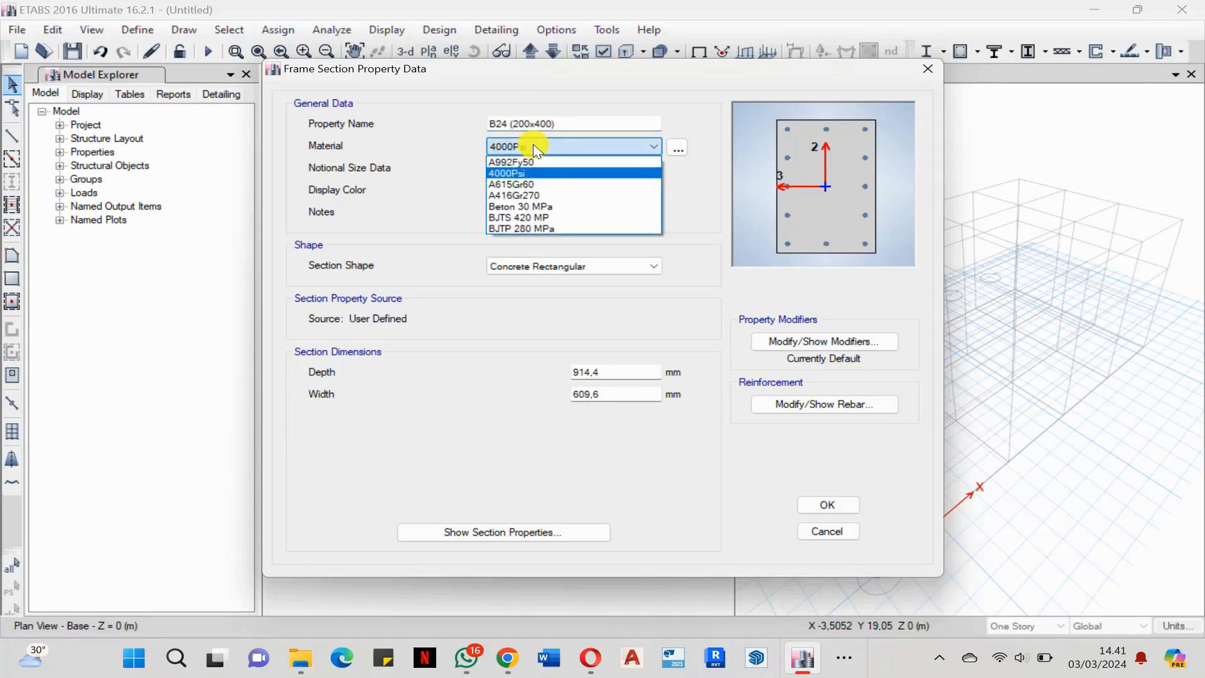
click(527, 207)
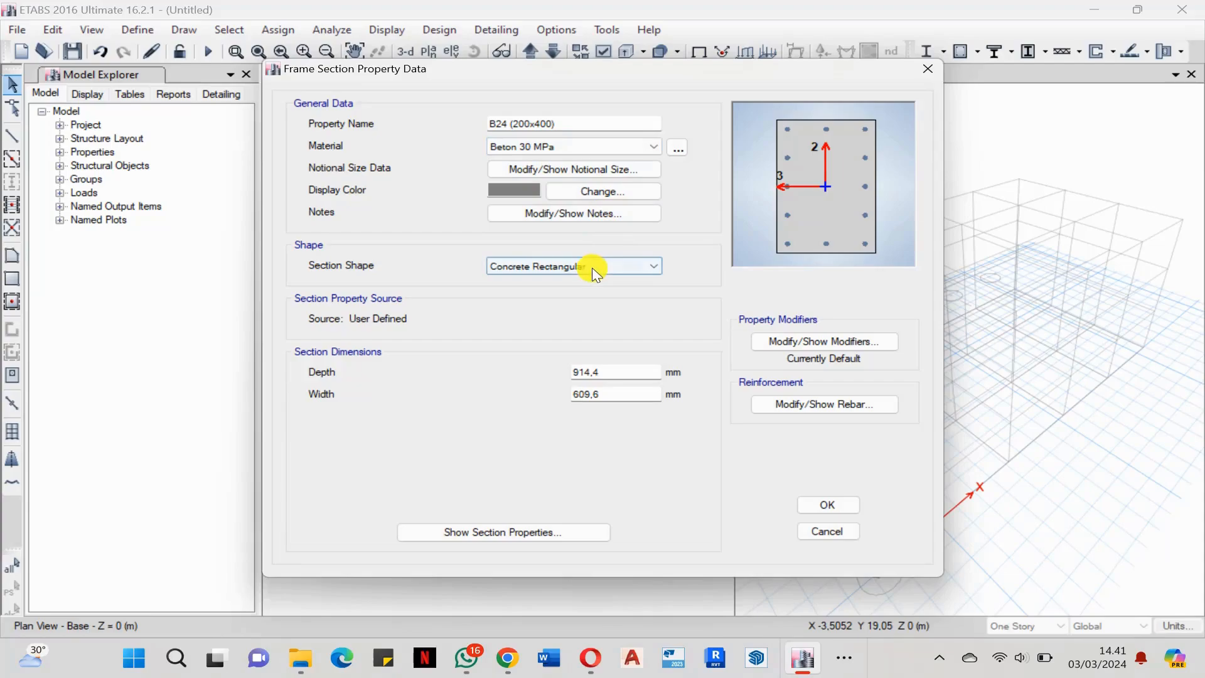
Set the beam section's depth to 400 mm and its width to 200 mm.
double_click(619, 370)
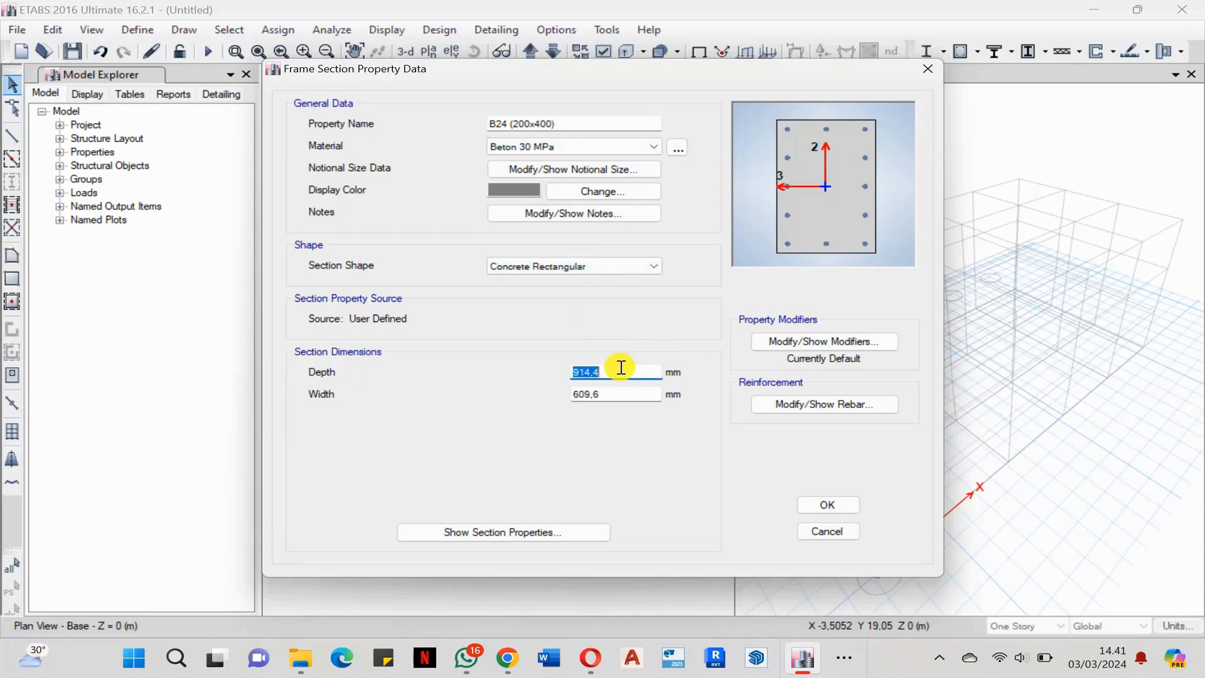
text(400)
key(Tab)
text(200)
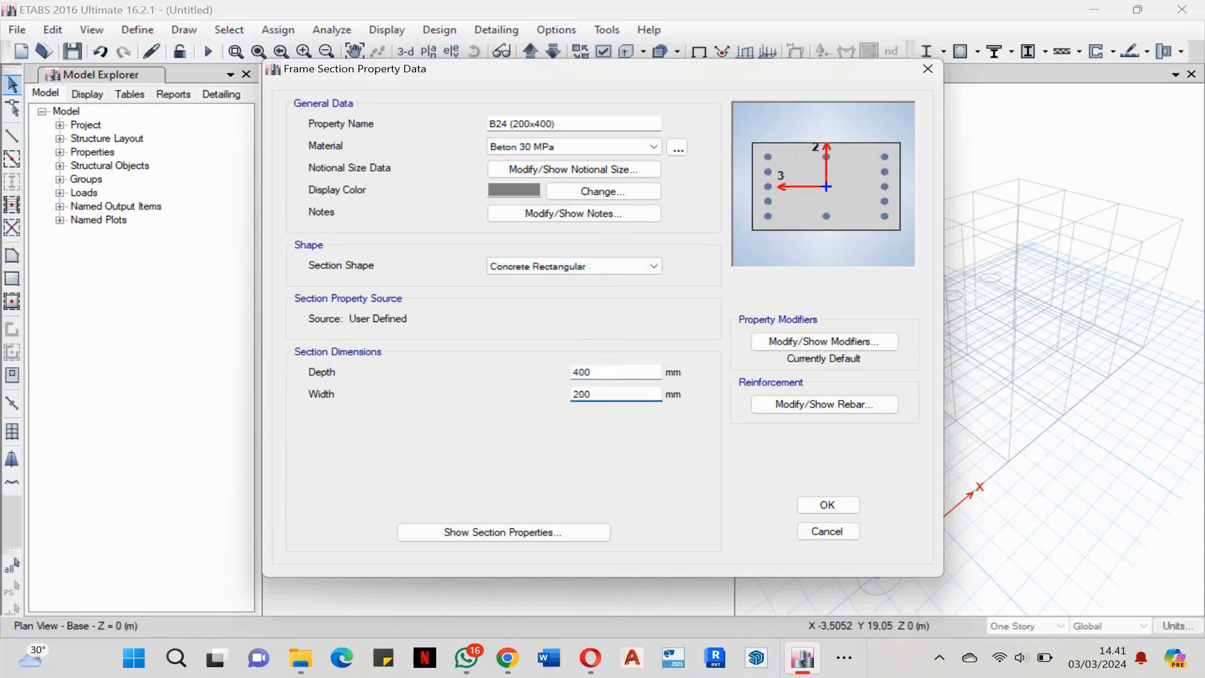
click(645, 367)
click(635, 368)
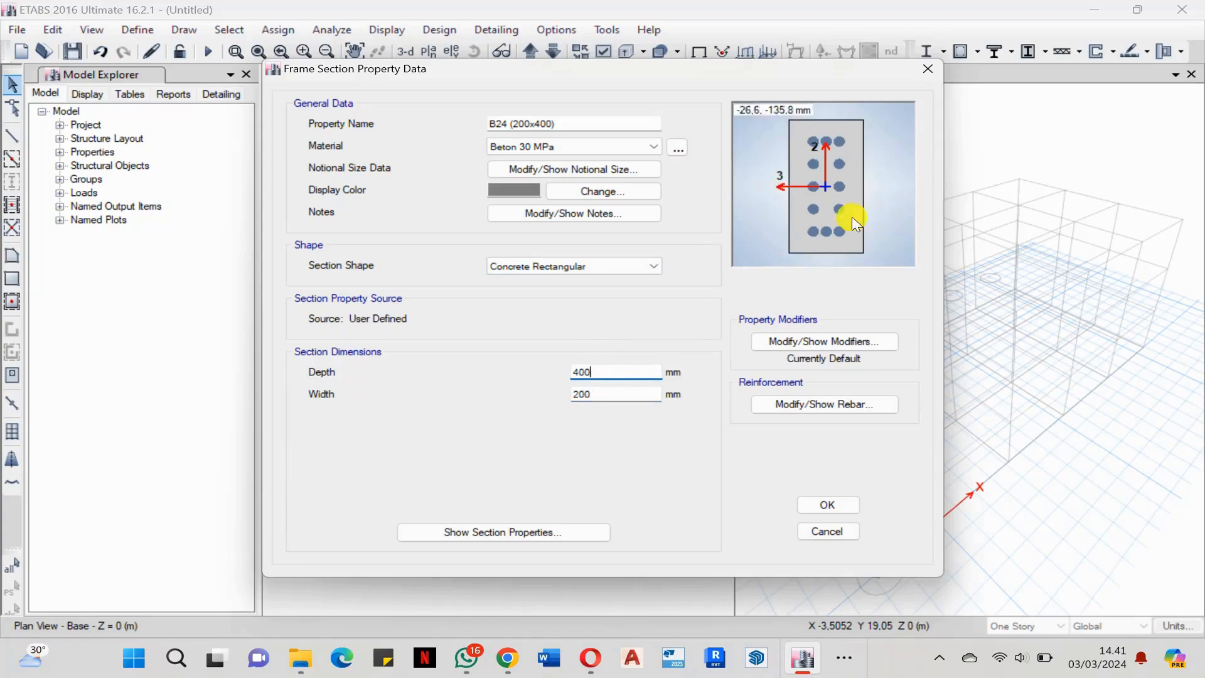
Set the beam section's stiffness modifiers for moment of inertia about the 2 and 3 axes to 0,35.
click(851, 342)
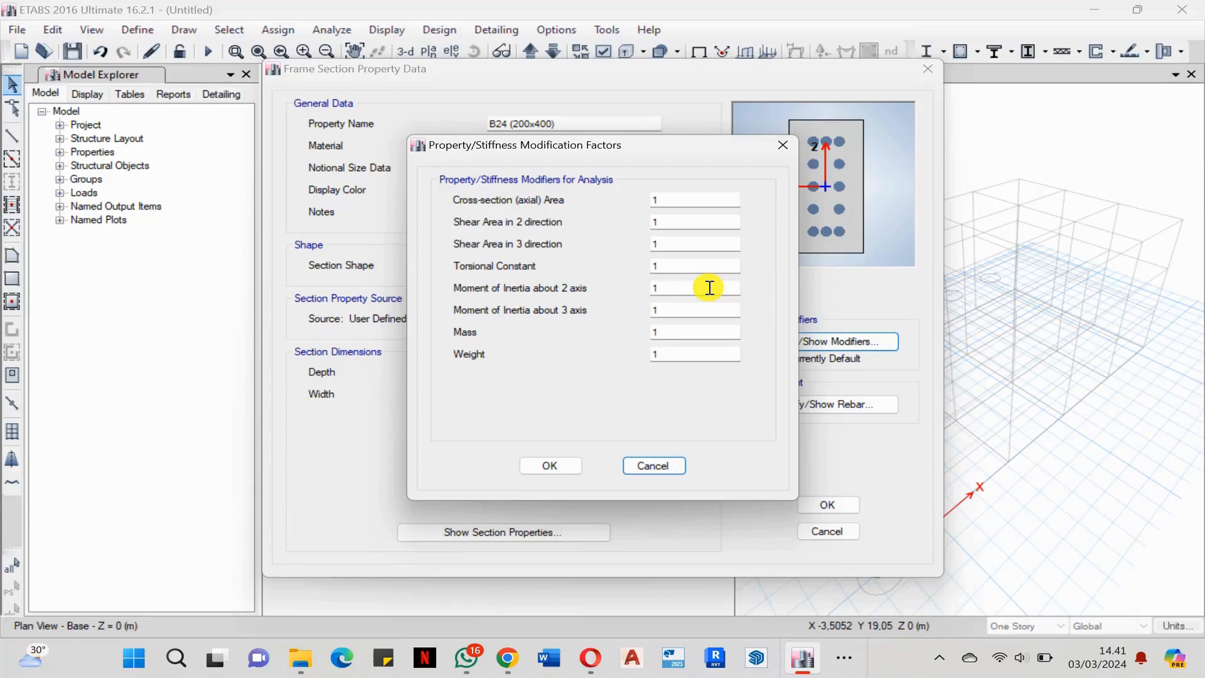
click(709, 288)
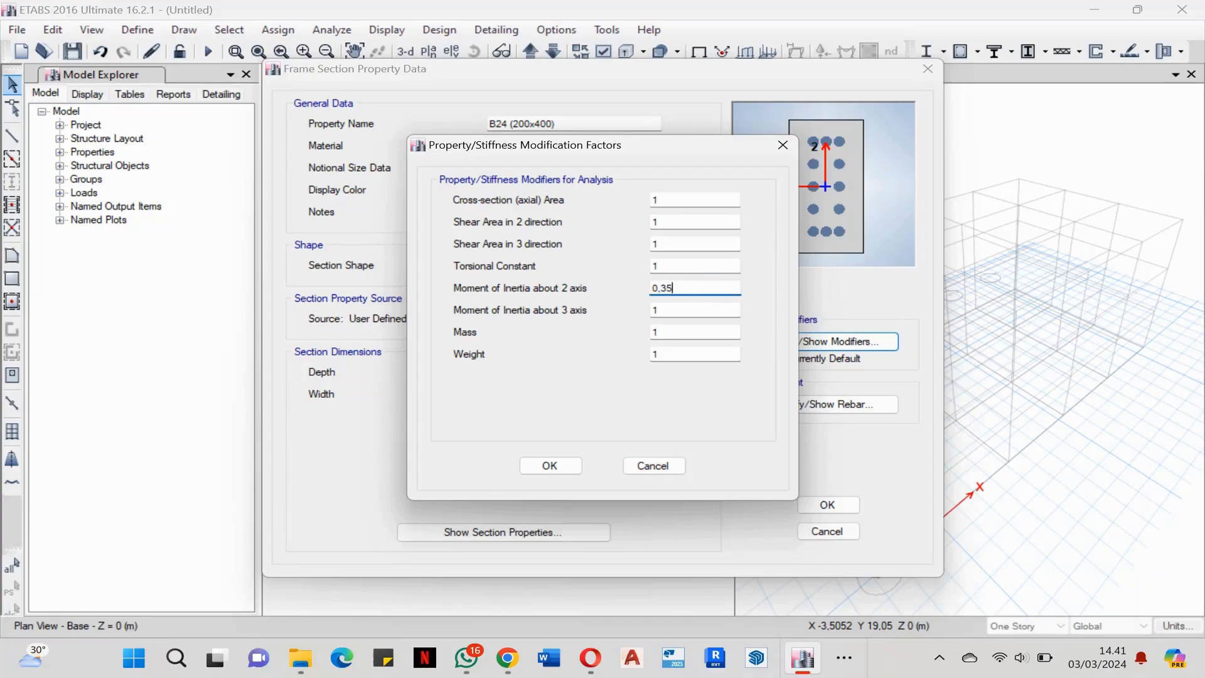
text(0,35)
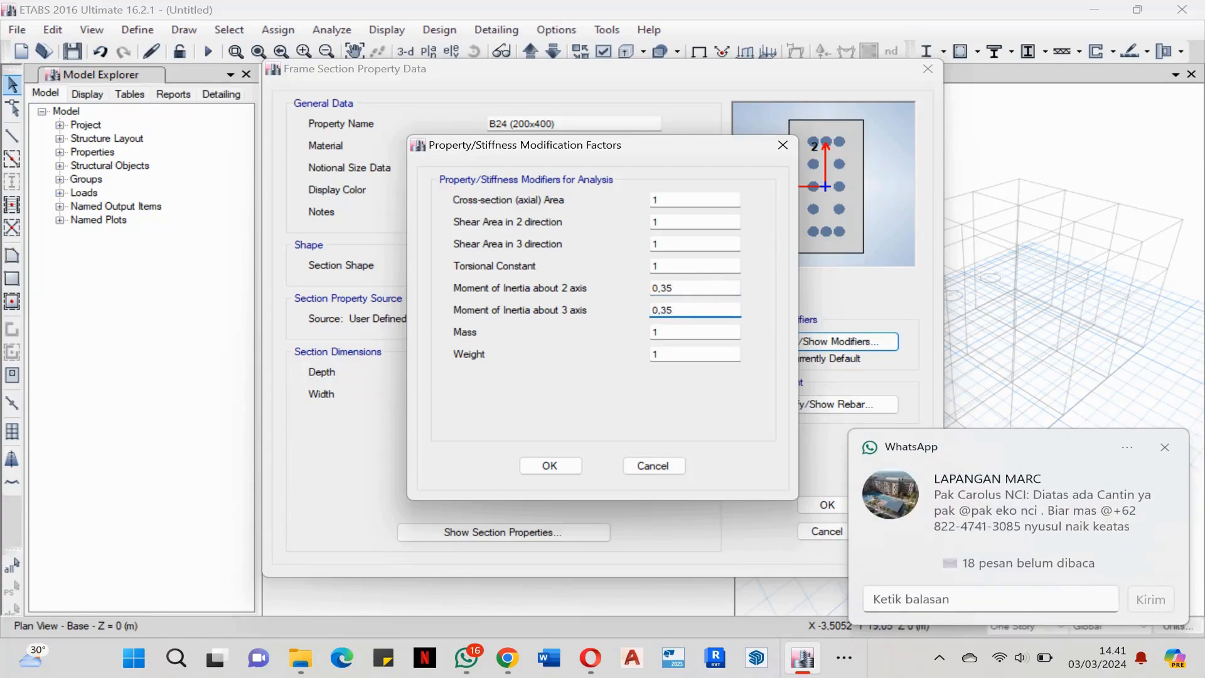
click(1165, 447)
click(571, 462)
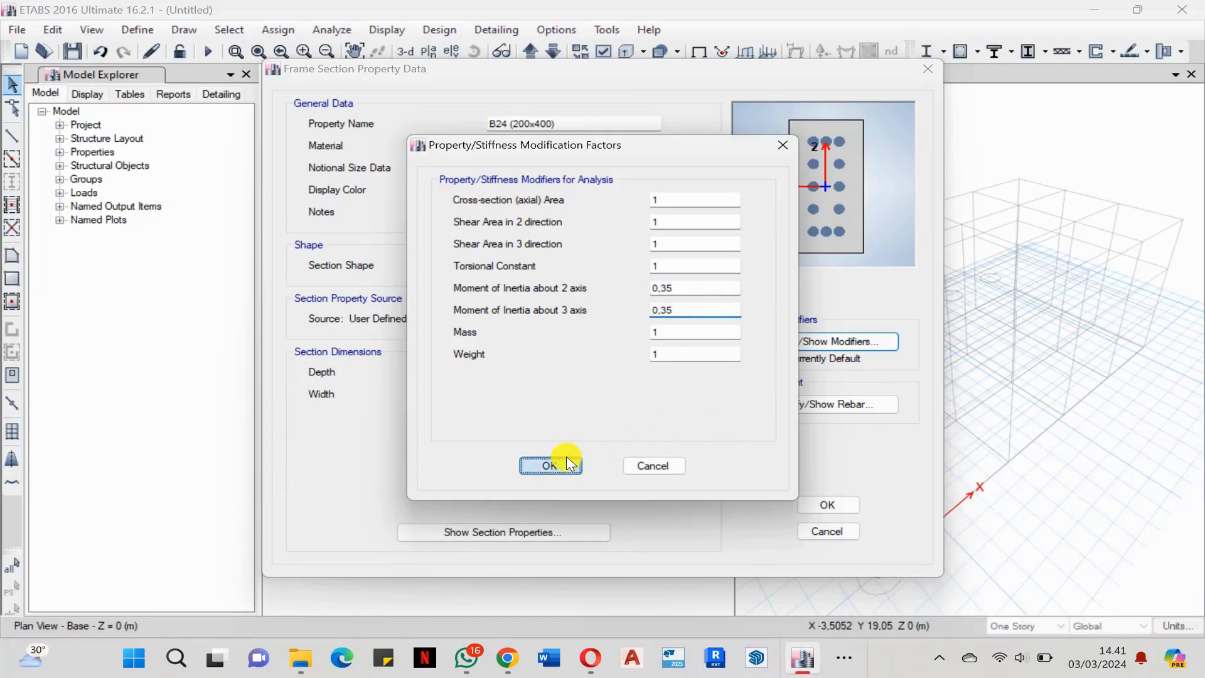
Define beam (M3 only) reinforcement with 40 mm top and bottom cover, BJTS 420 MP longitudinal bars and BJTP 280 MPa ties.
click(796, 413)
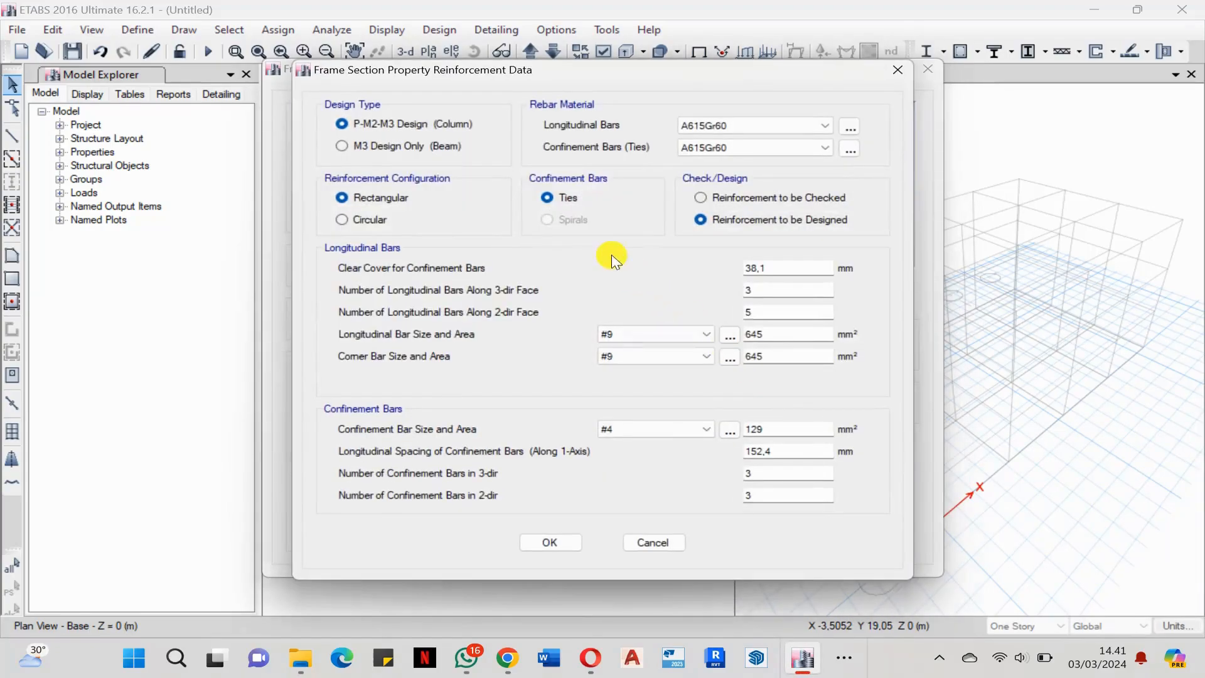
click(398, 148)
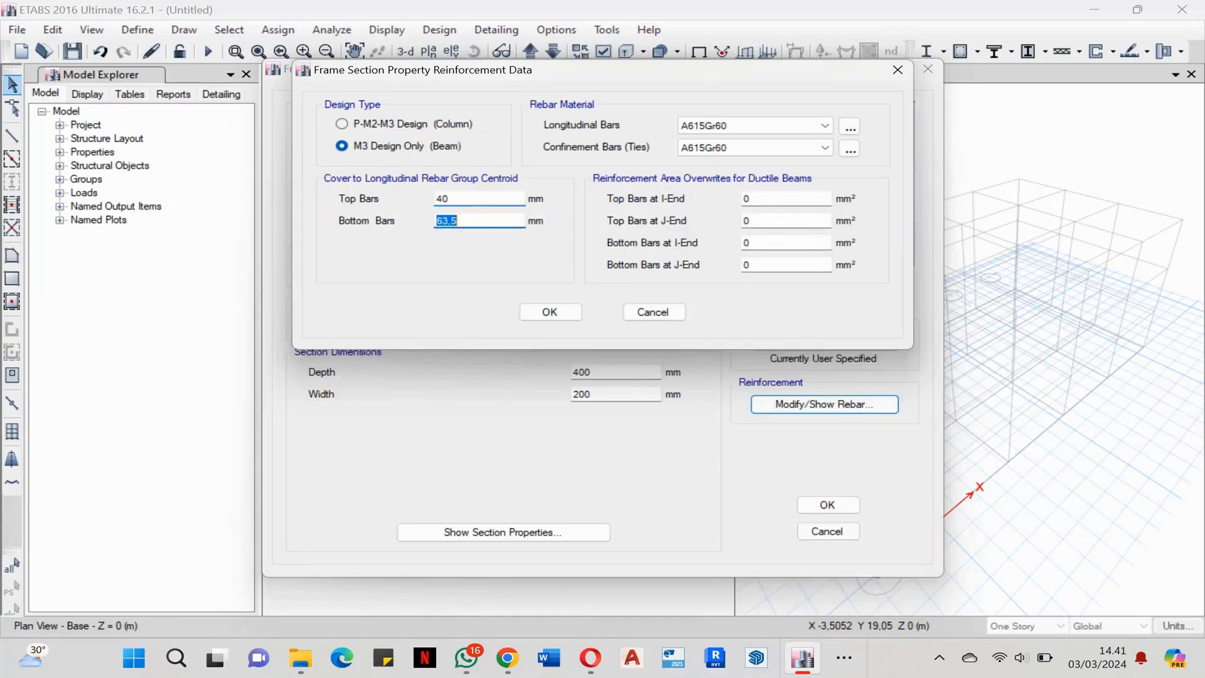
click(697, 125)
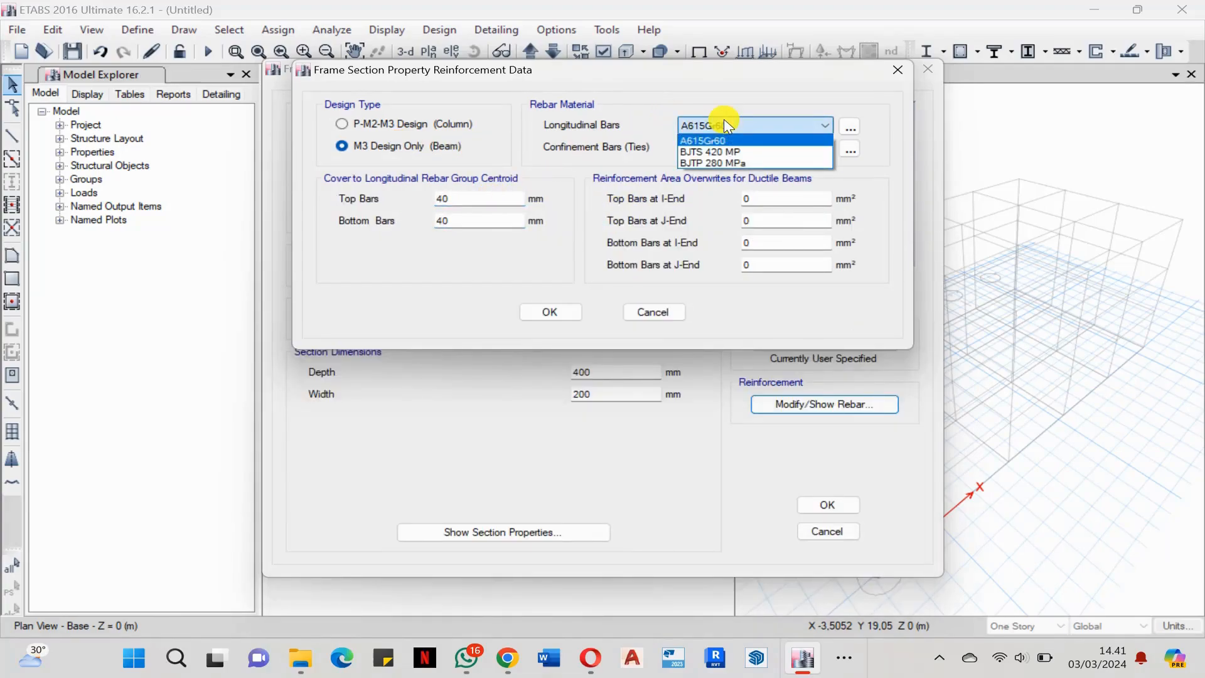
click(733, 153)
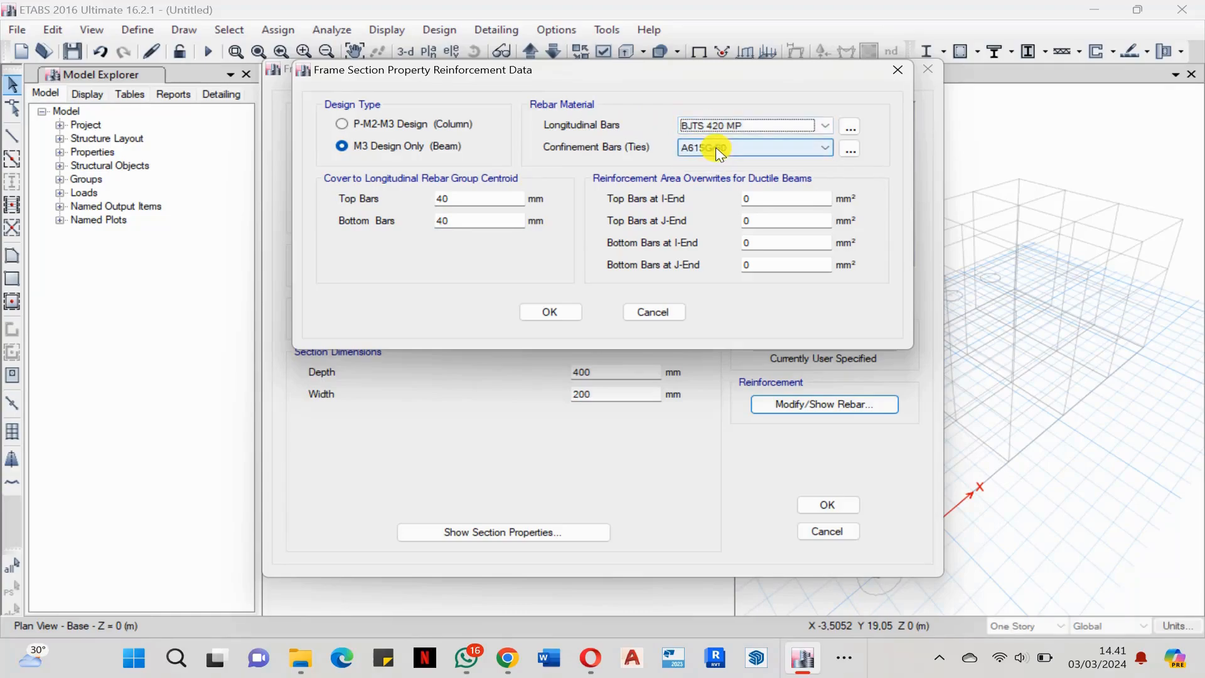
click(713, 147)
click(726, 183)
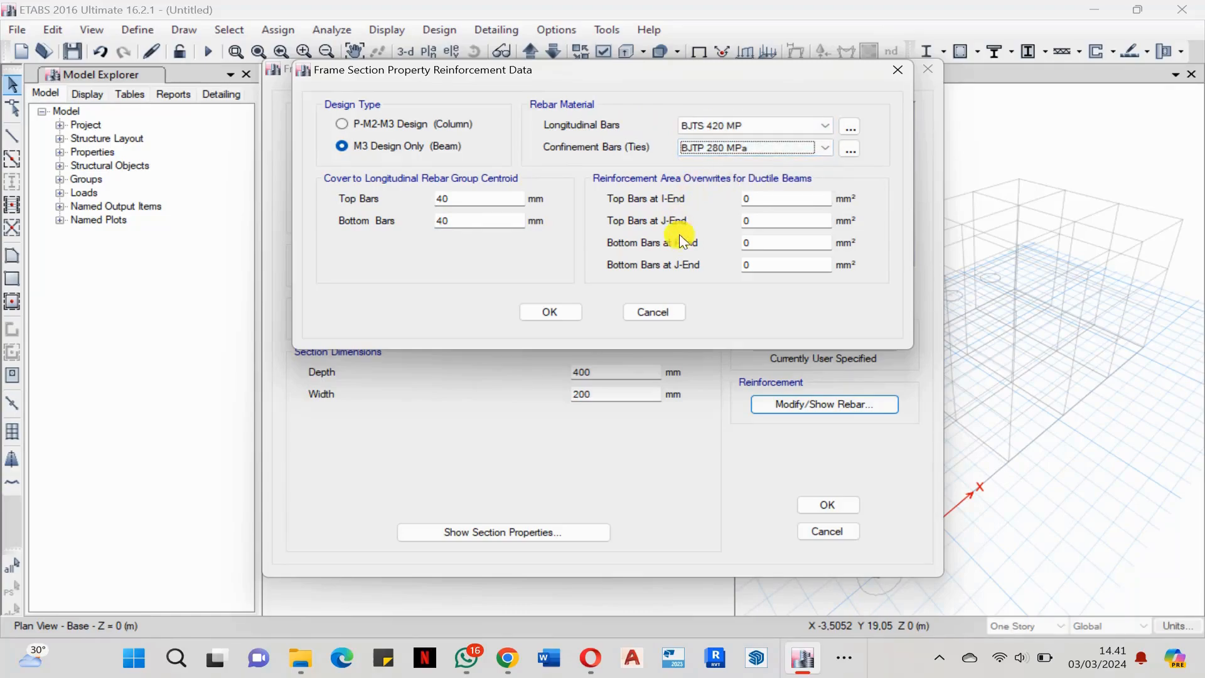
click(548, 313)
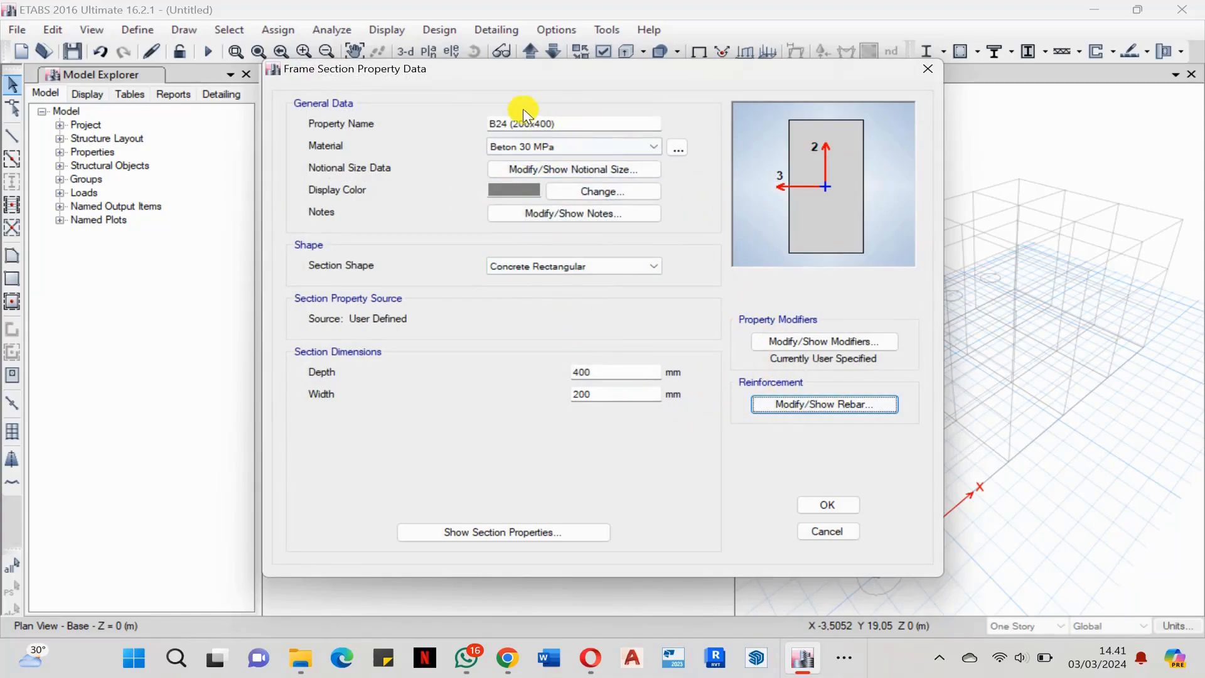
click(490, 123)
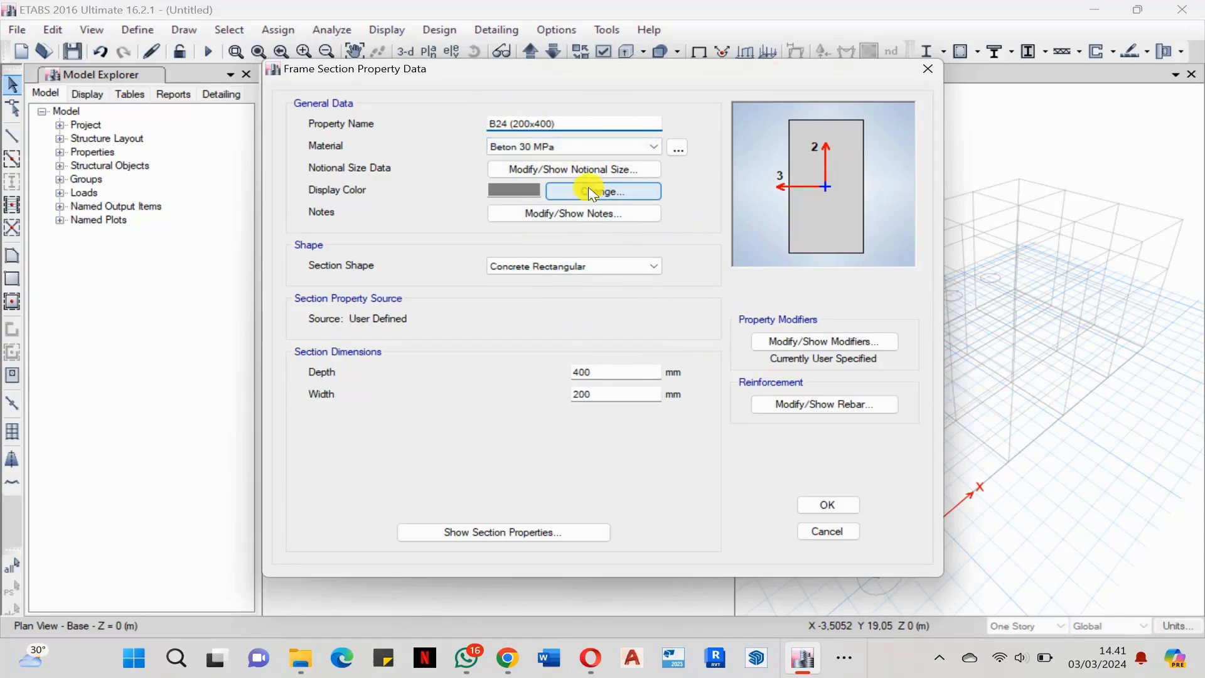
Accept the B24 section and add a concrete rectangular frame section named B35 (300x500) with Beton 30 MPa as its material.
click(841, 504)
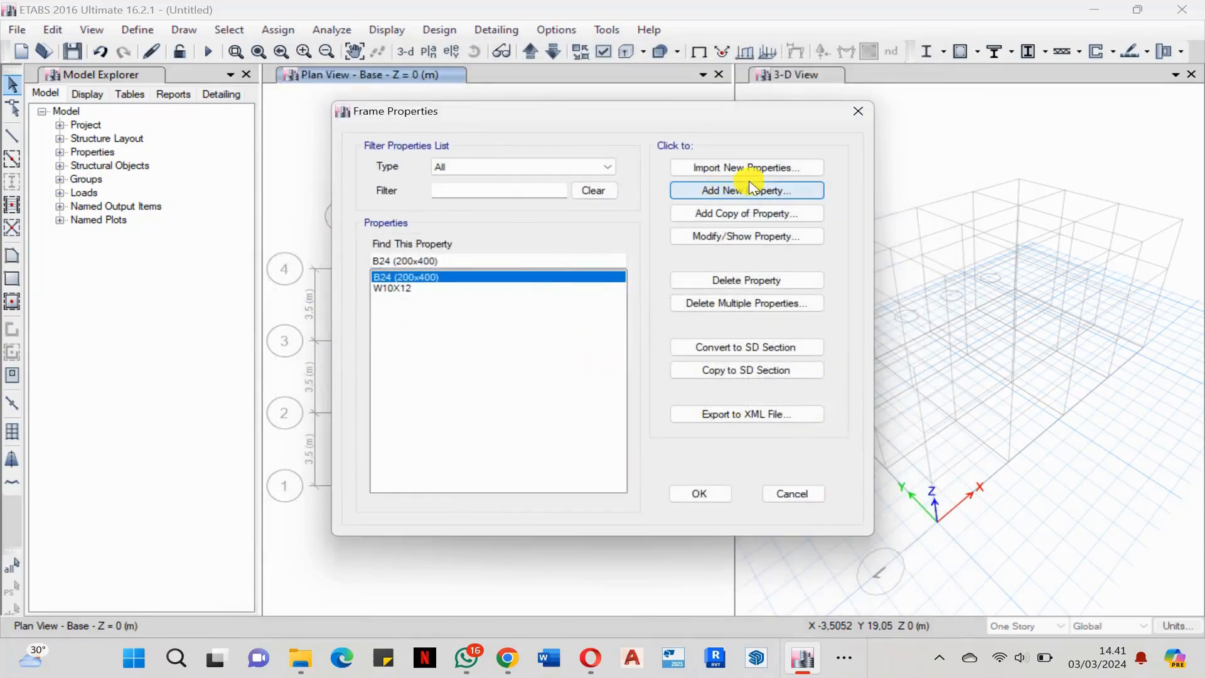
click(764, 195)
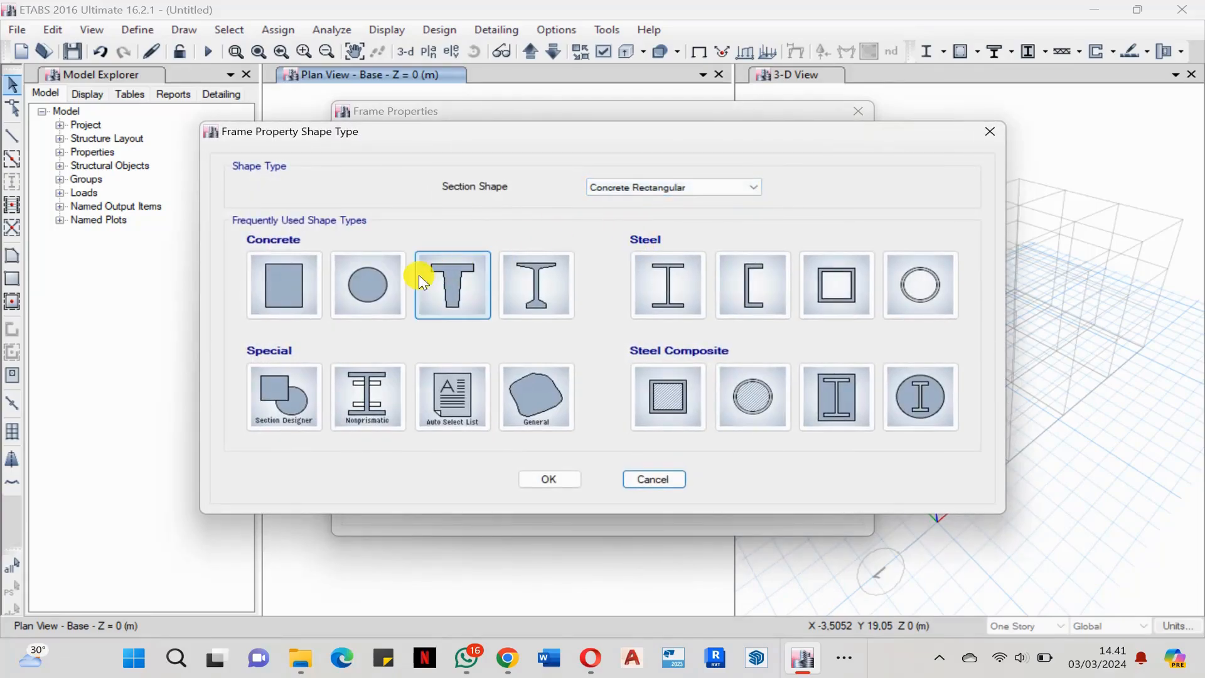
click(269, 276)
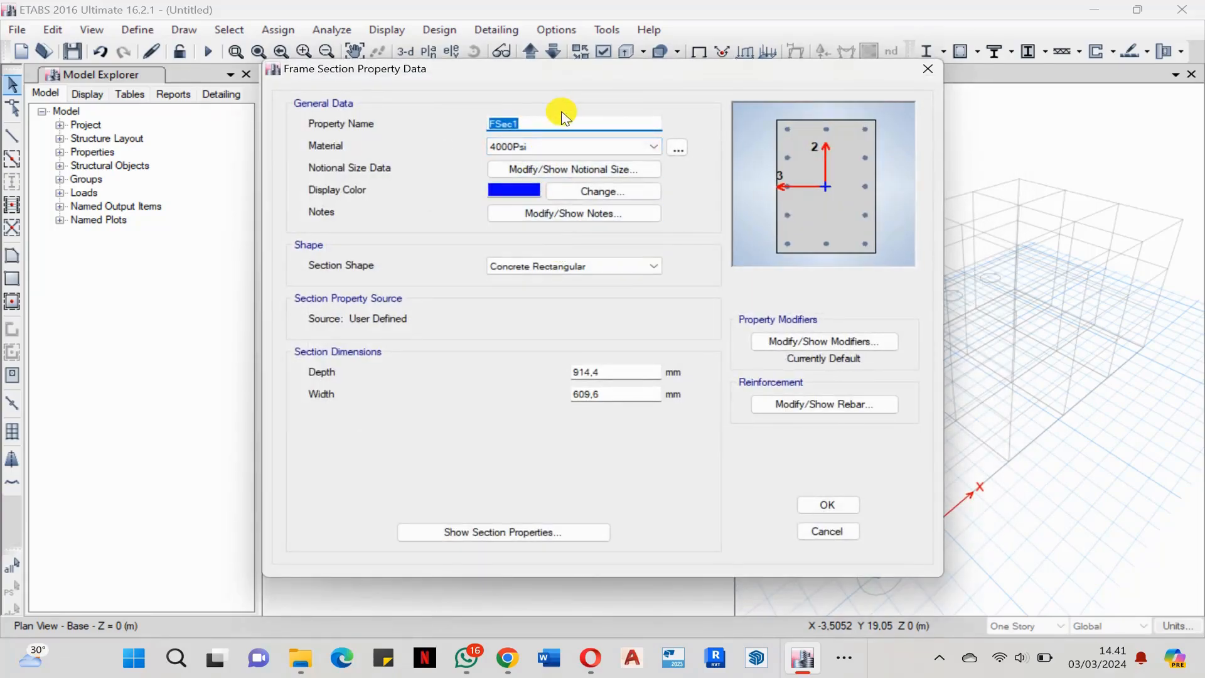
key(Caps_Lock)
text(B35)
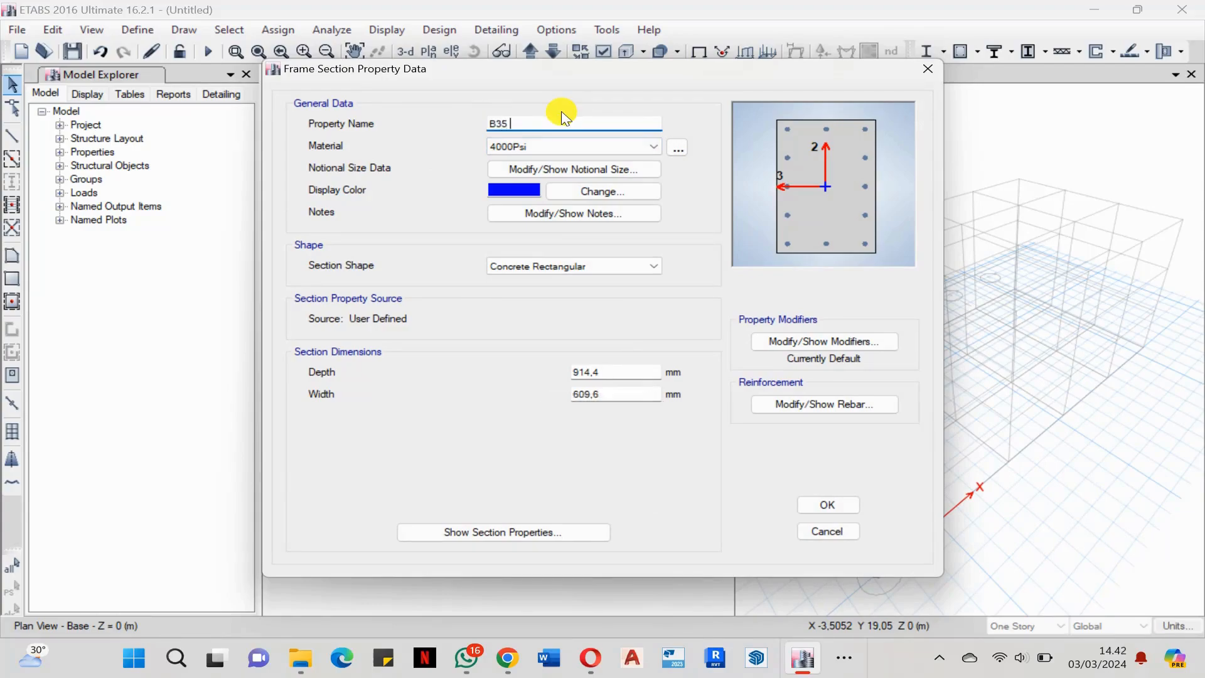
key(Caps_Lock)
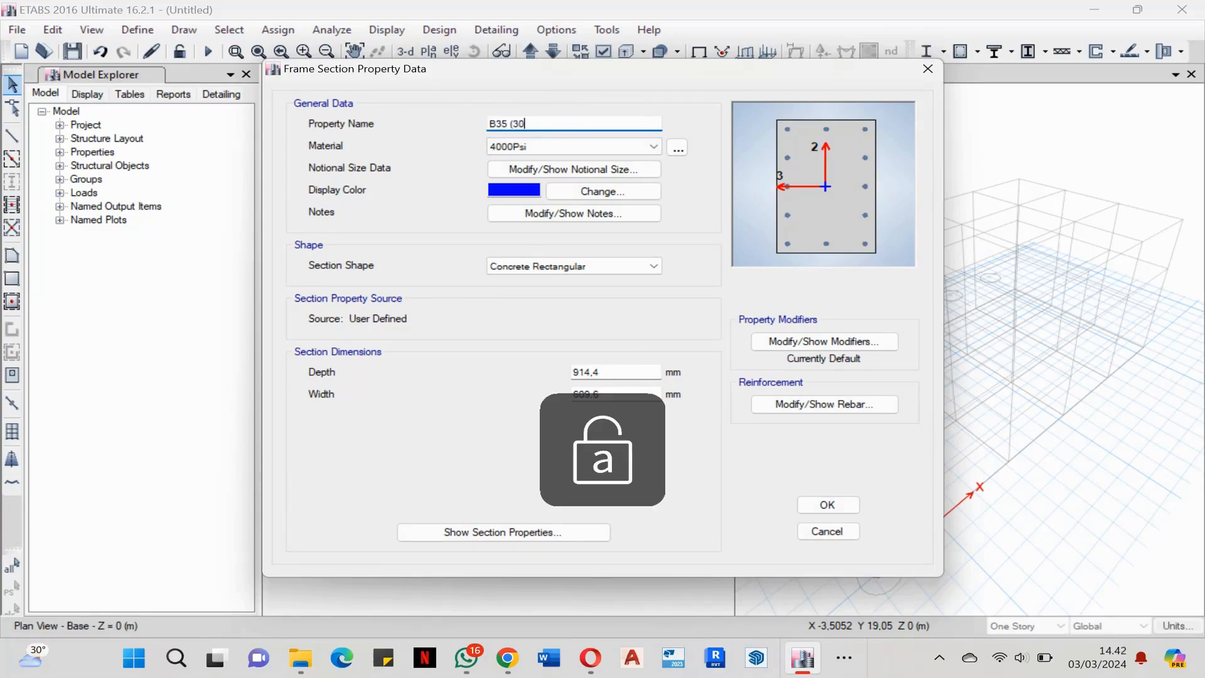
text((300x500))
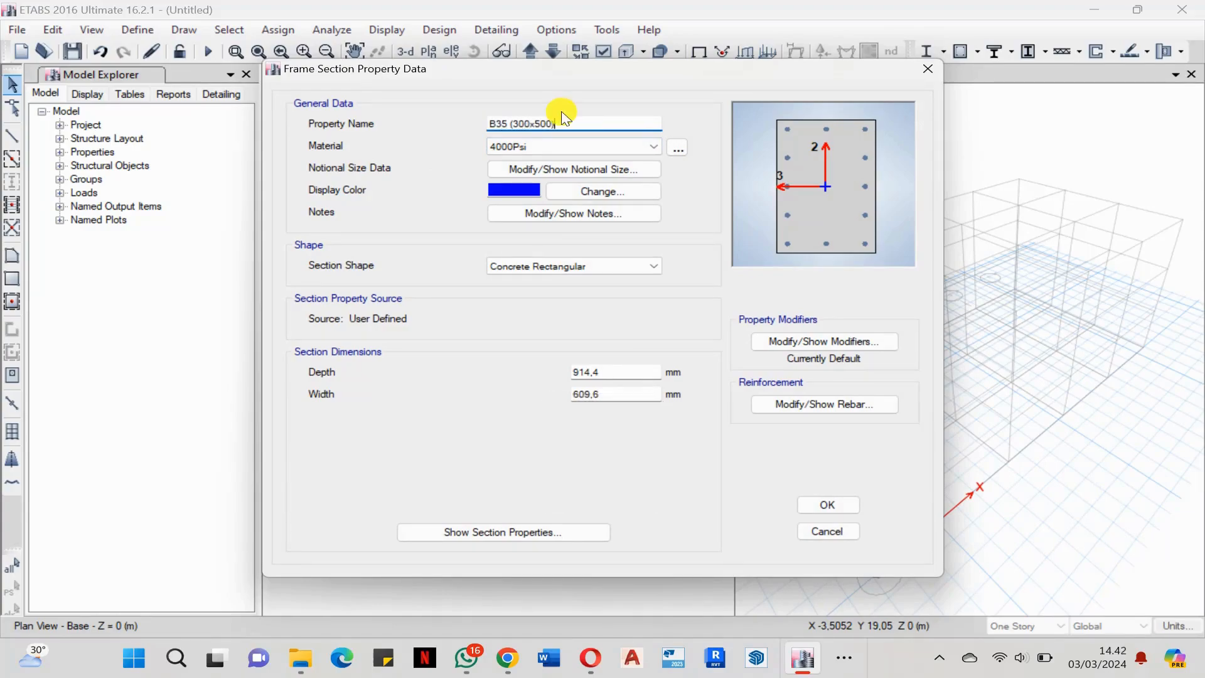
click(538, 147)
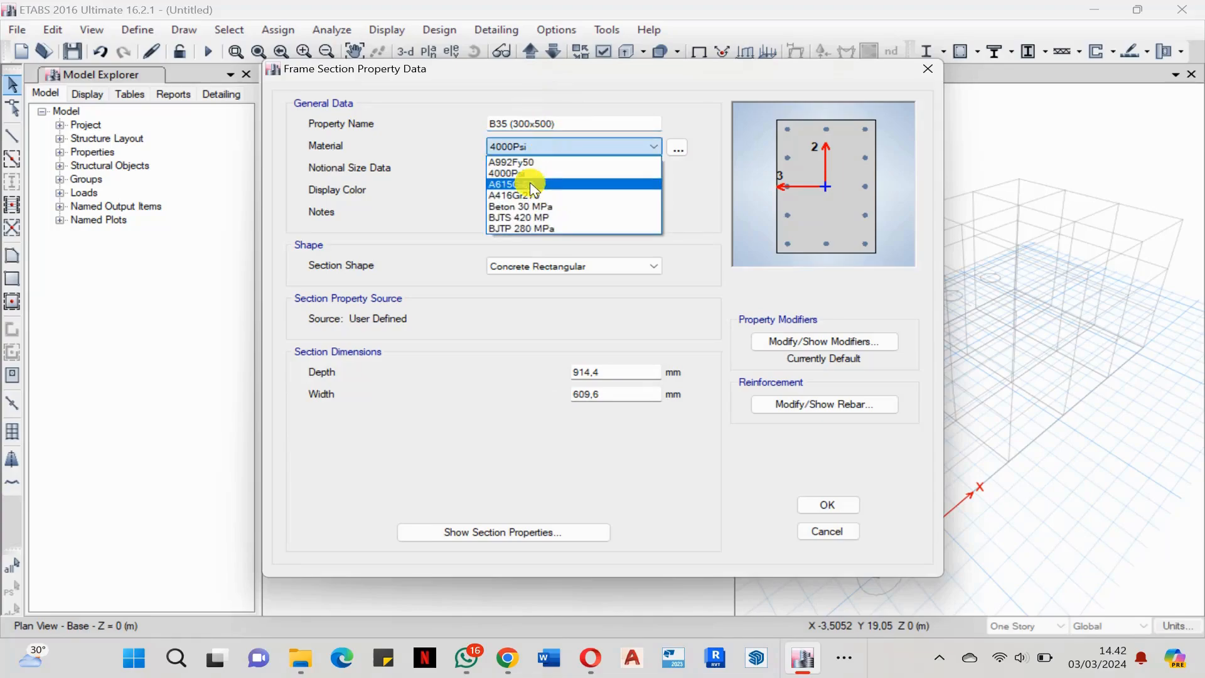
click(552, 211)
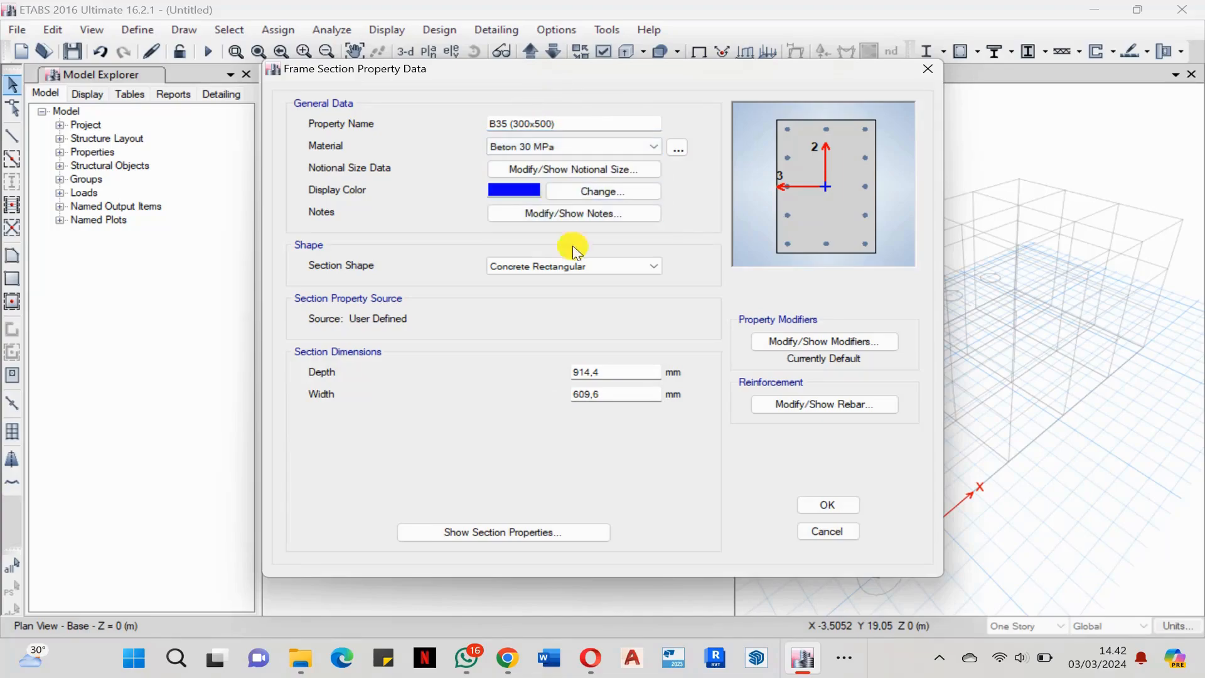
Set the B35 beam section's depth to 500 mm and its width to 300 mm.
double_click(630, 373)
text(500)
key(Tab)
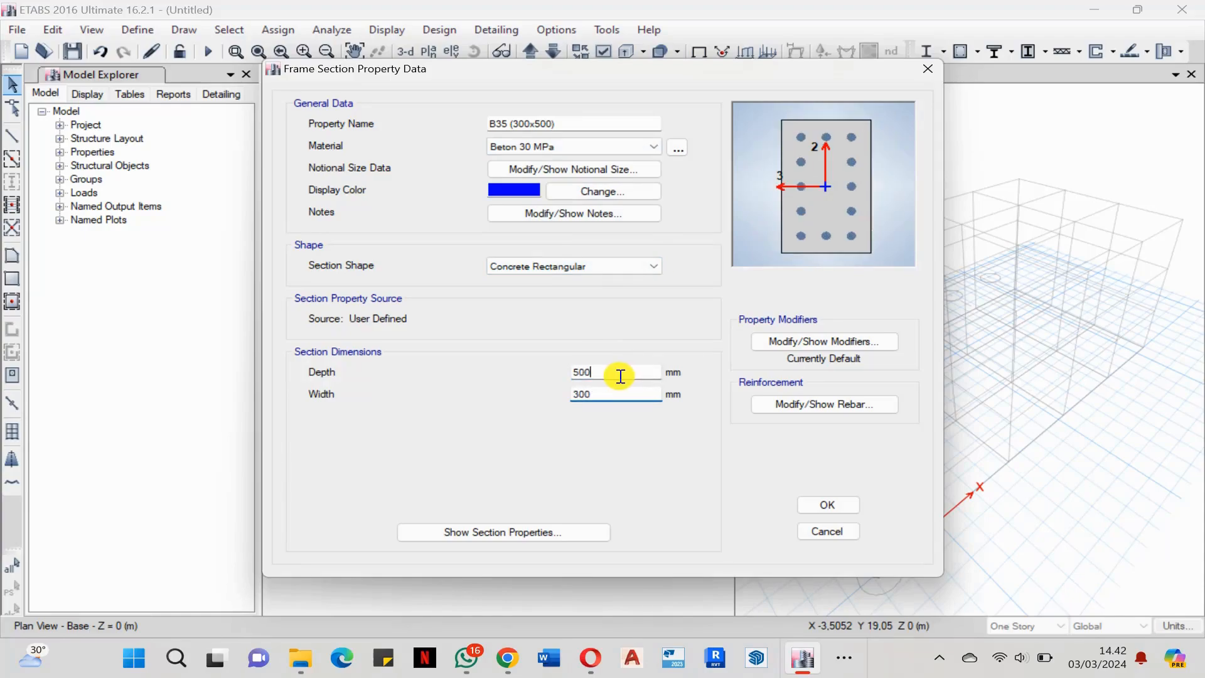
Set the B35 section's stiffness modifiers for moment of inertia about the 2 and 3 axes to 0,35.
click(816, 342)
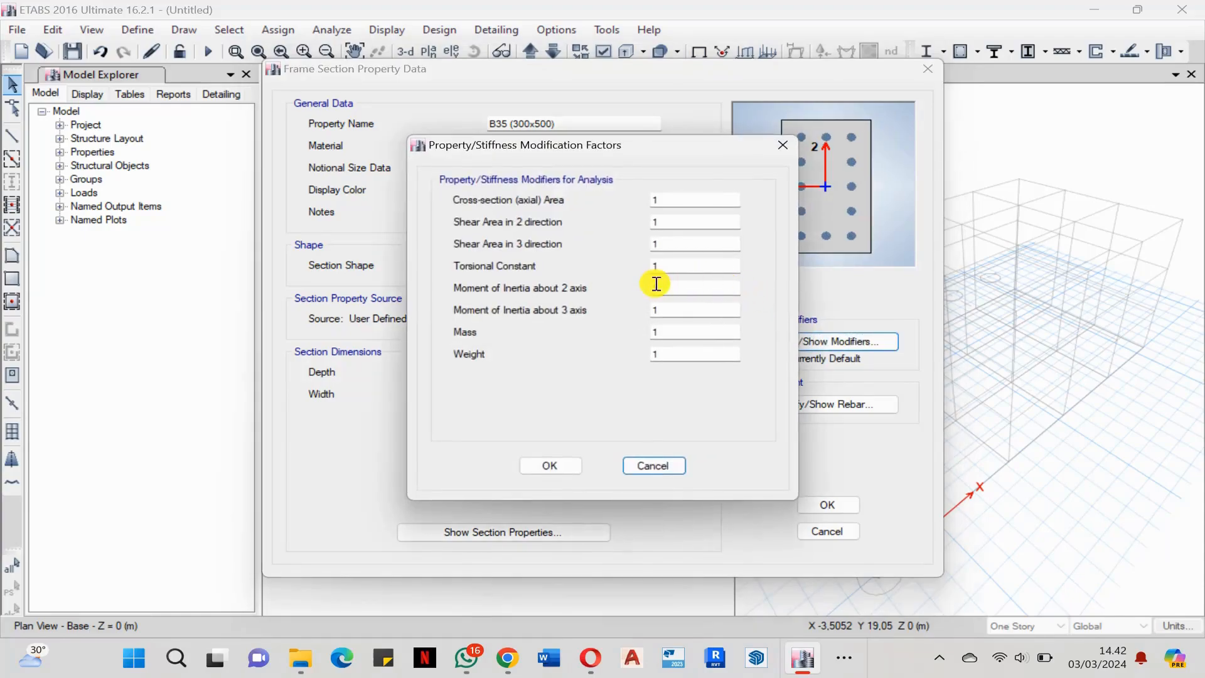
click(663, 289)
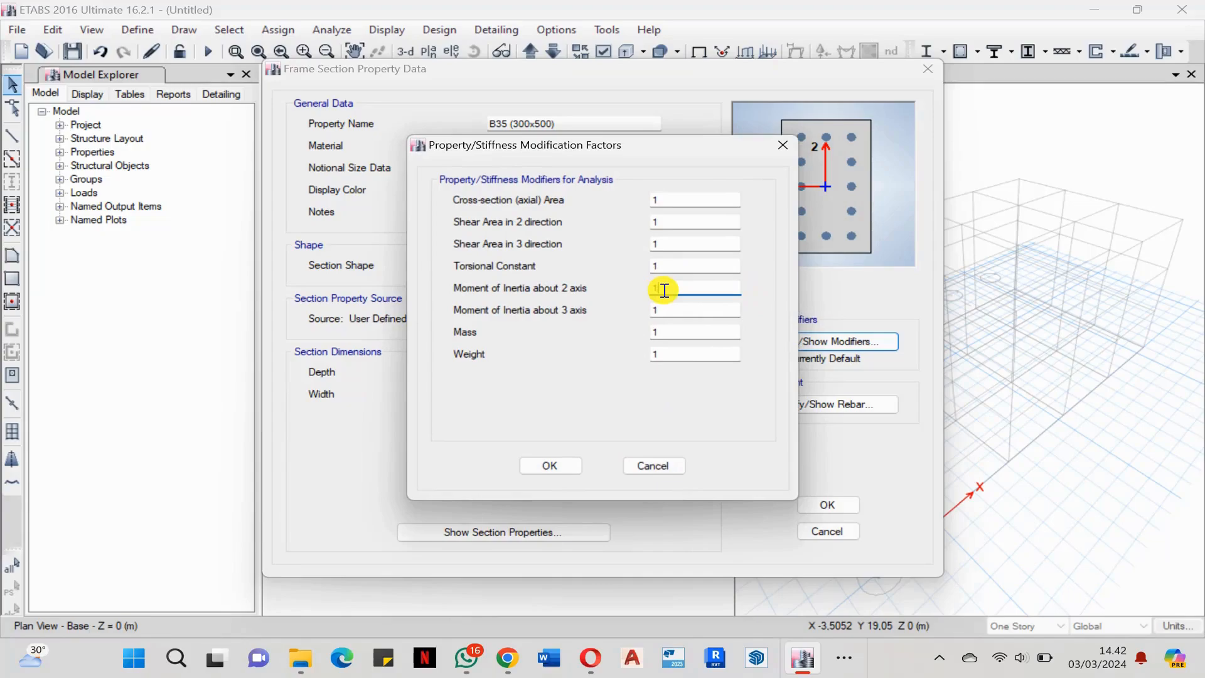
click(549, 466)
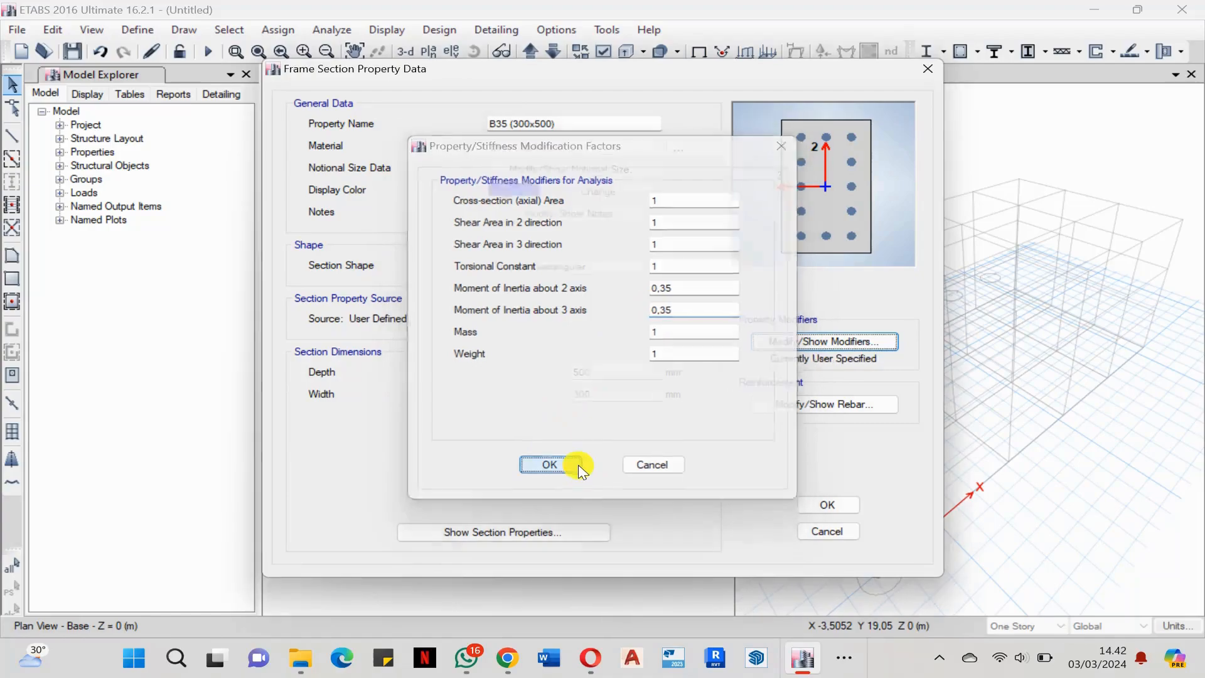
Define M3-only beam reinforcement for B35 with BJTS 420 MP longitudinal bars, BJTP 280 MPa ties and 40 mm top cover, and accept the section.
click(816, 407)
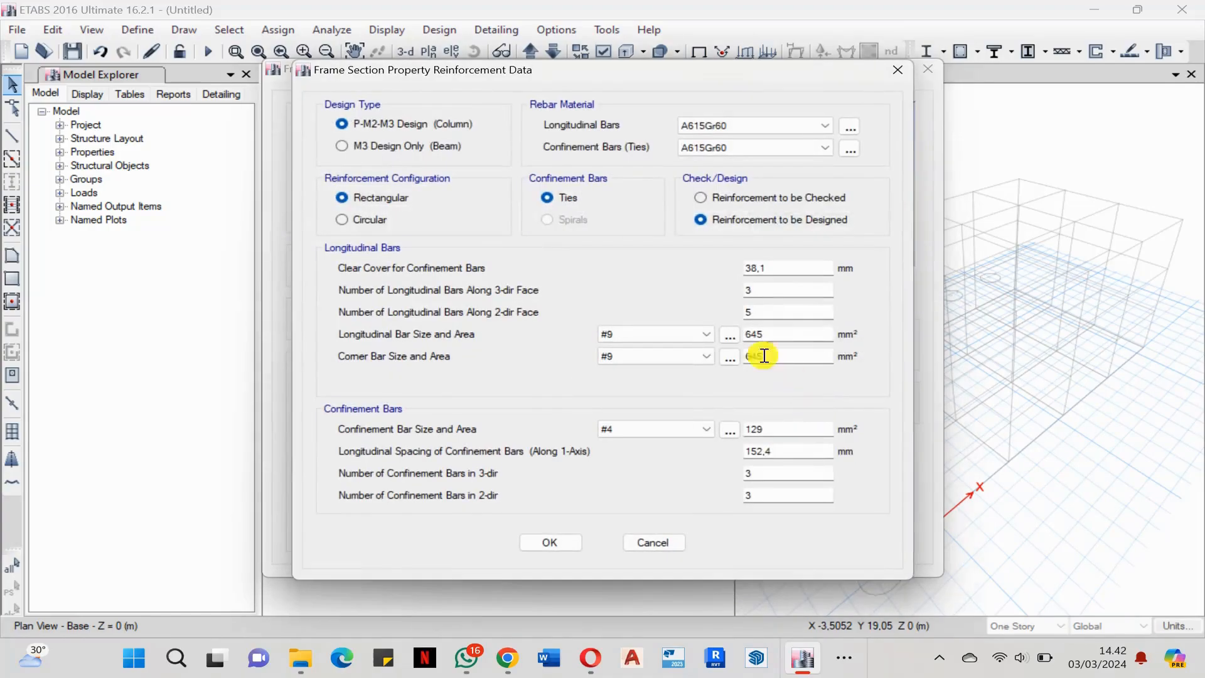
click(447, 146)
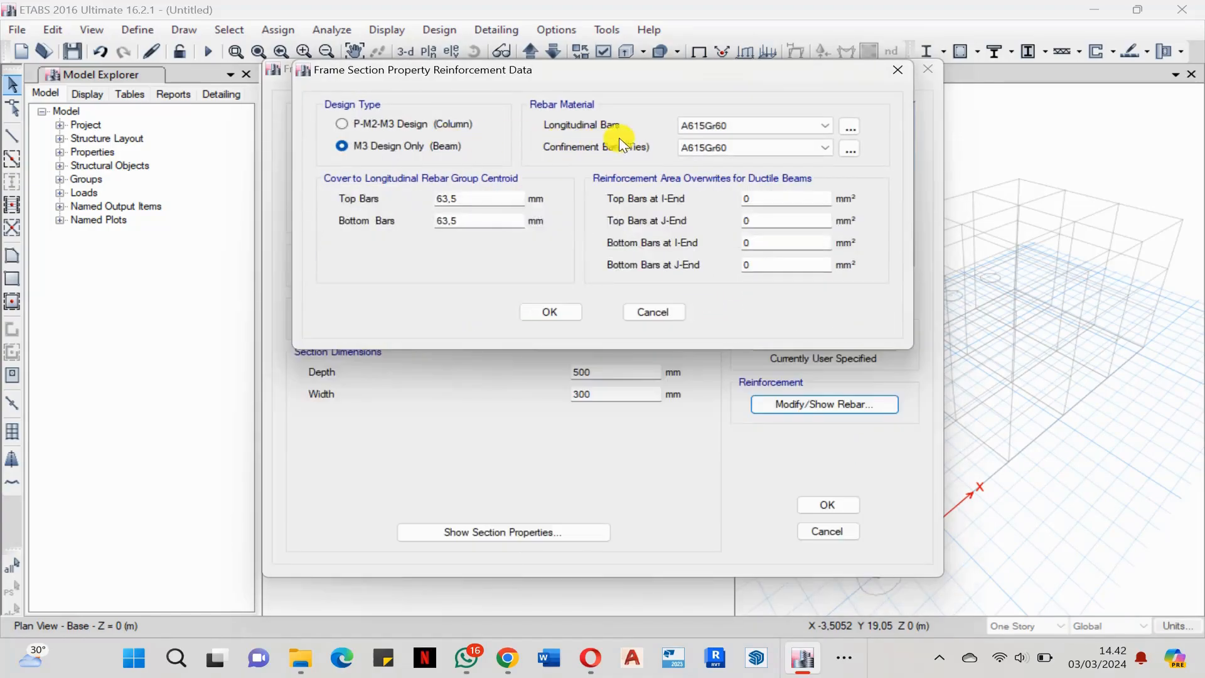
click(726, 125)
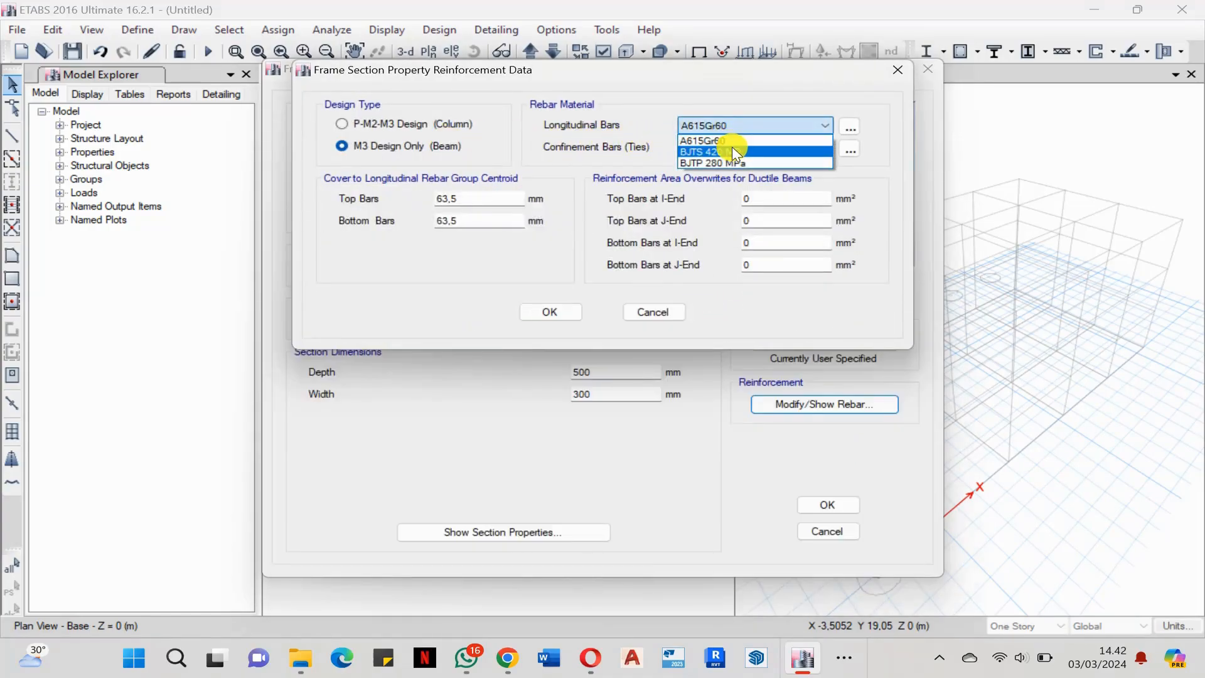
click(765, 152)
click(762, 148)
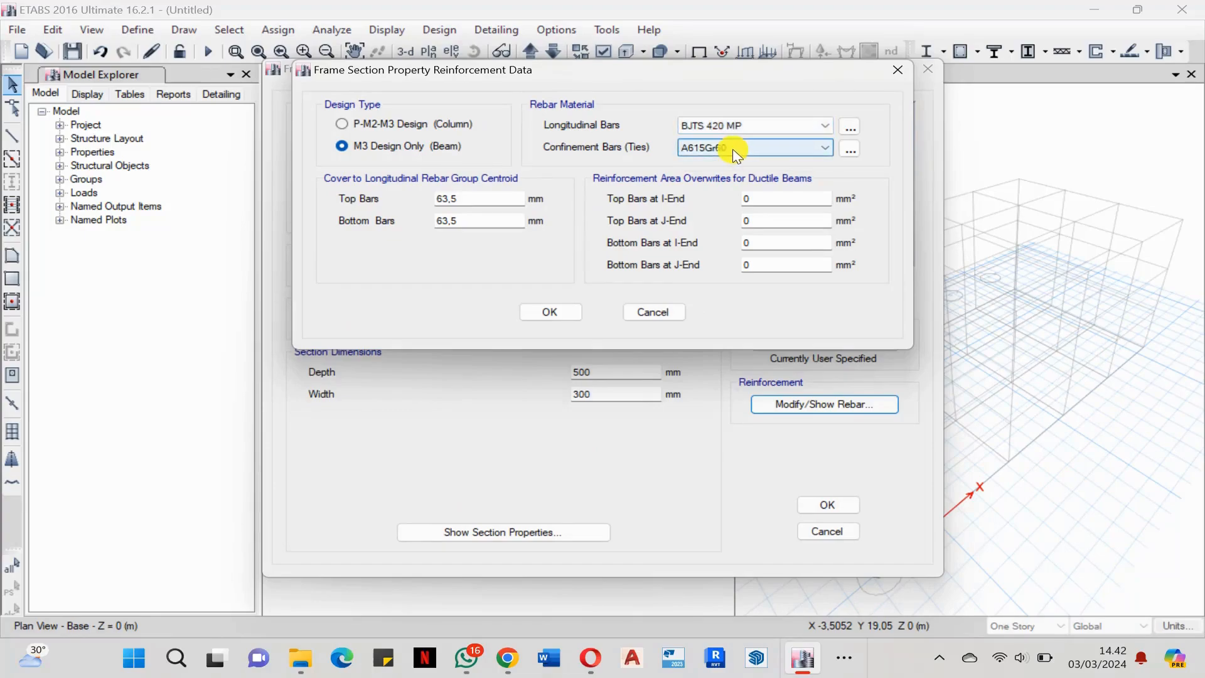
click(787, 184)
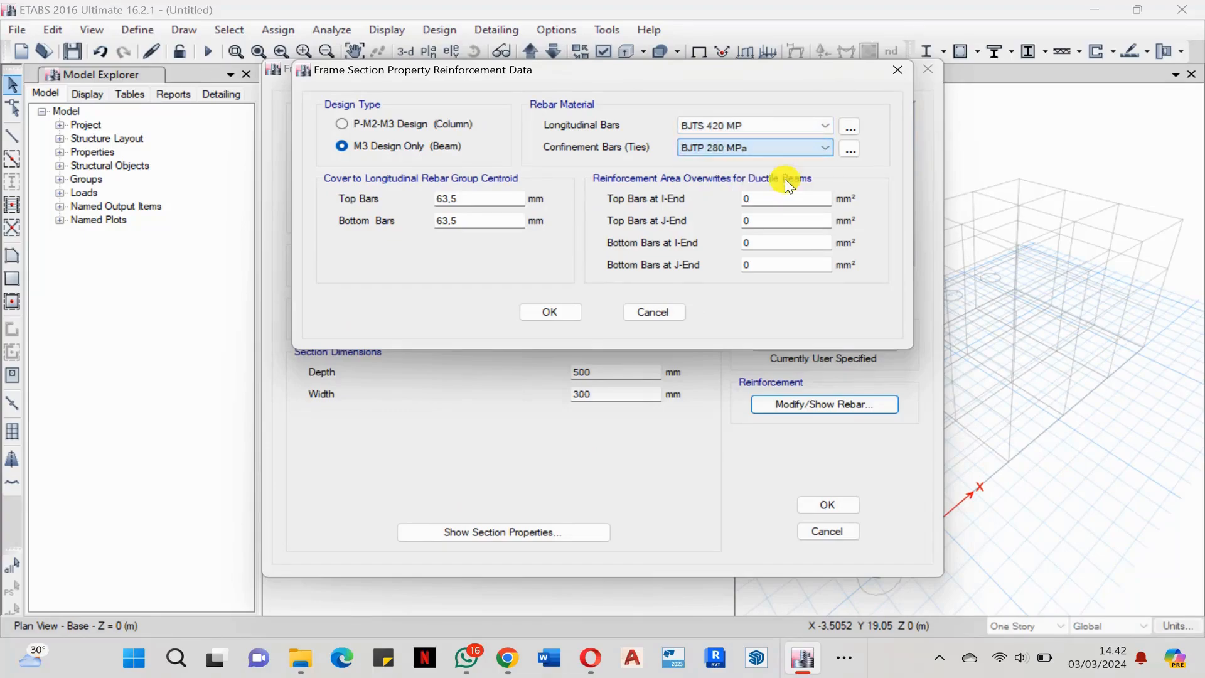
click(490, 199)
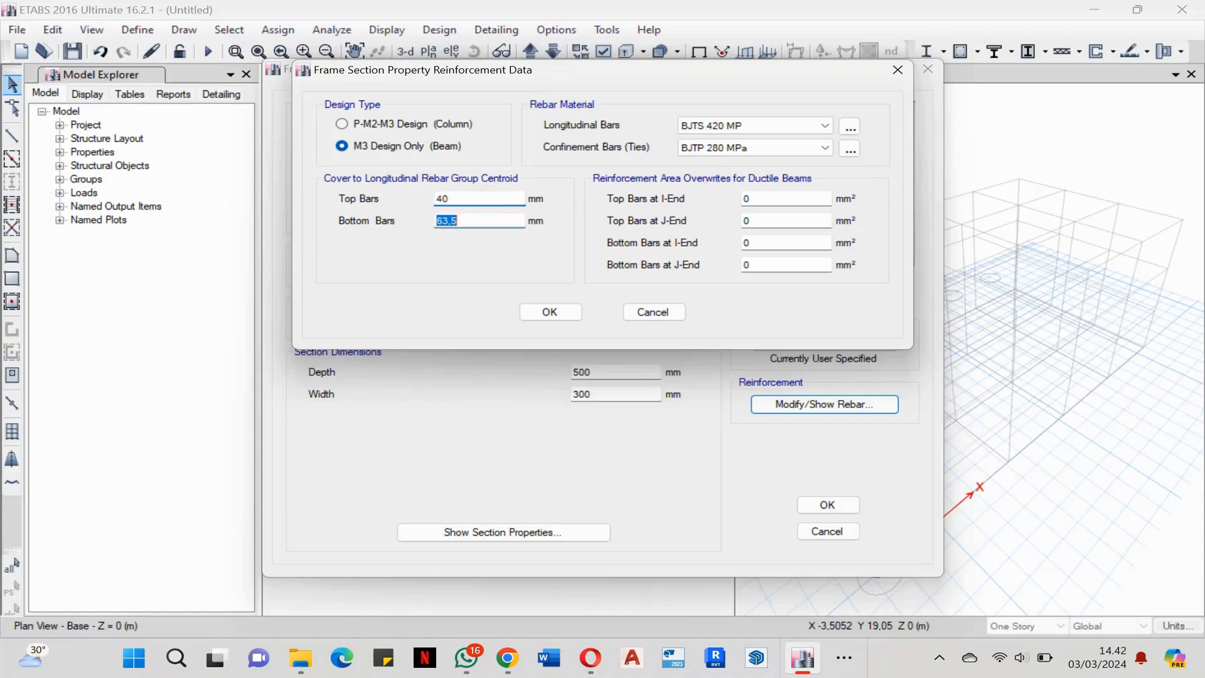
click(553, 310)
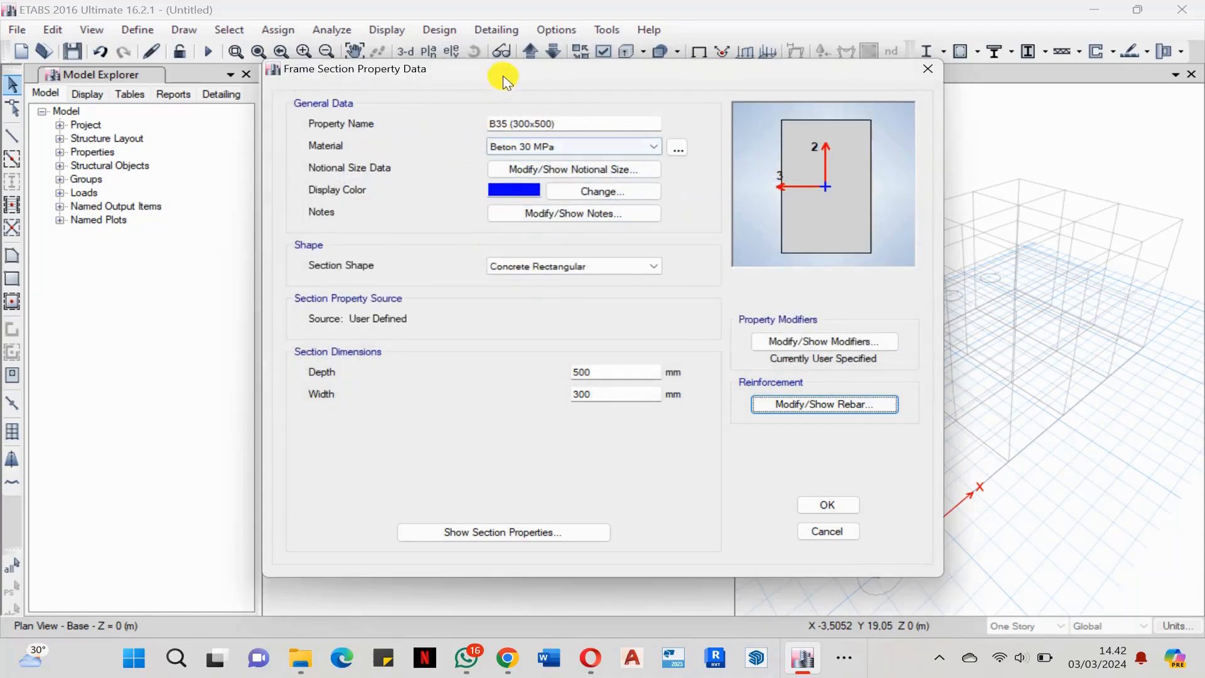
click(827, 506)
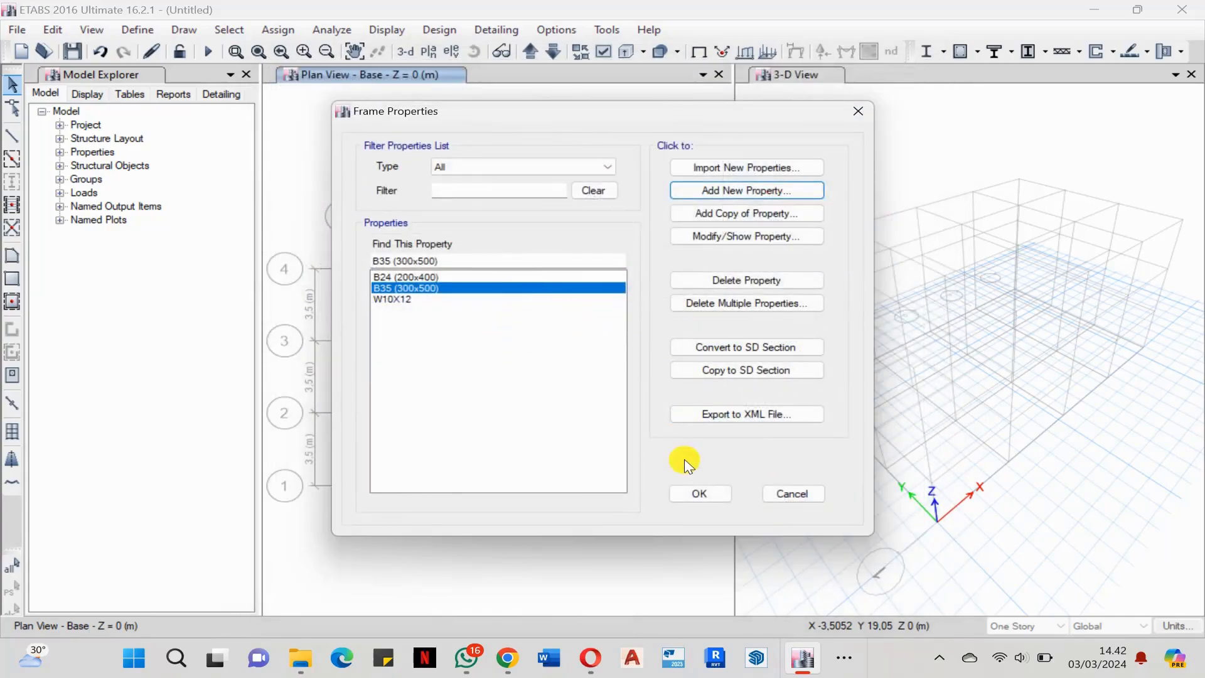
Add a concrete rectangular frame section named Kolom K1 (400x400) with Beton 30 MPa as its material.
click(721, 190)
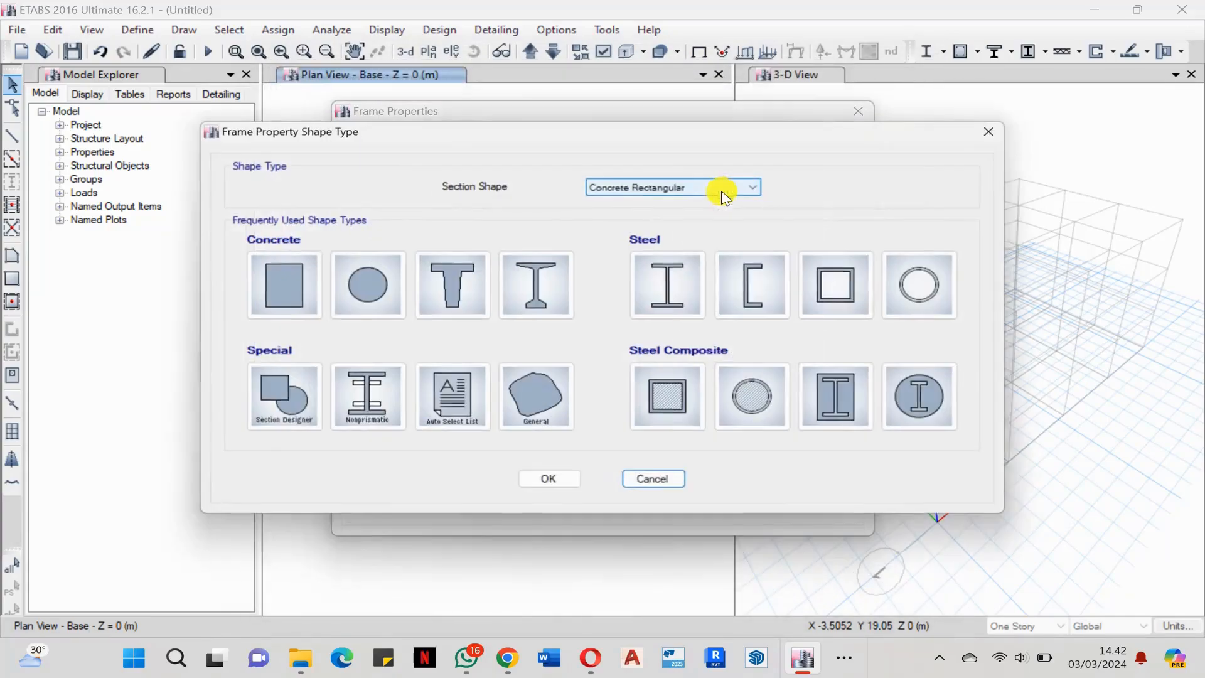
click(300, 283)
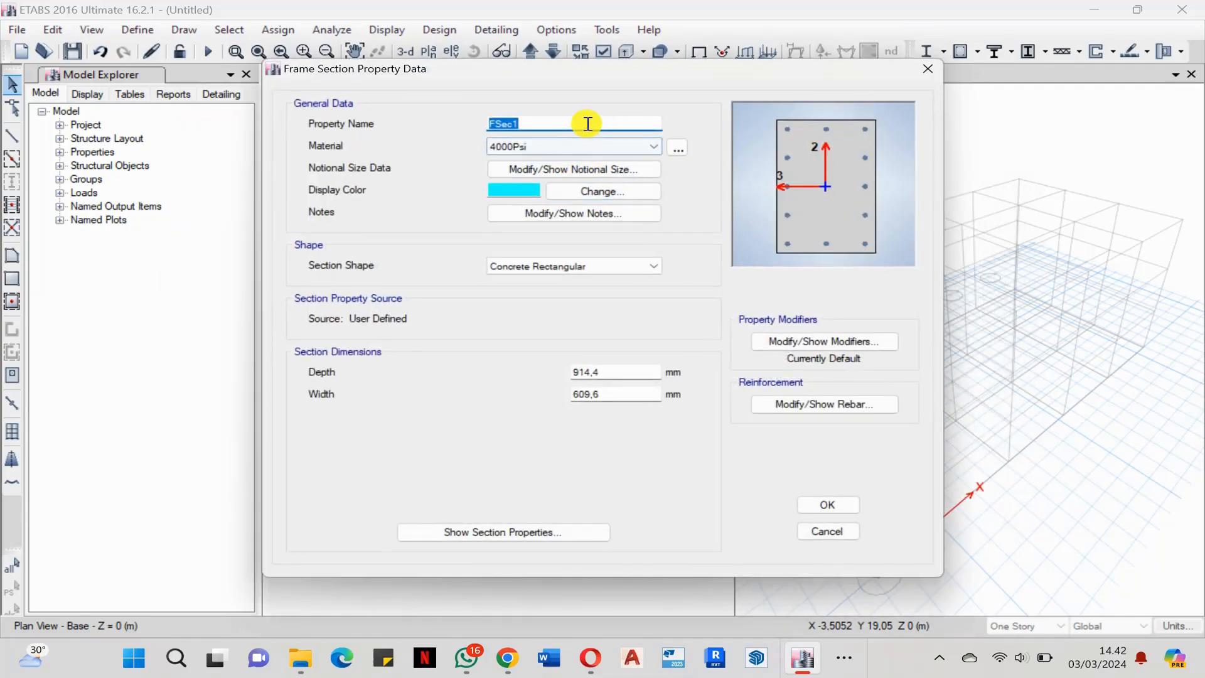
key(Caps_Lock)
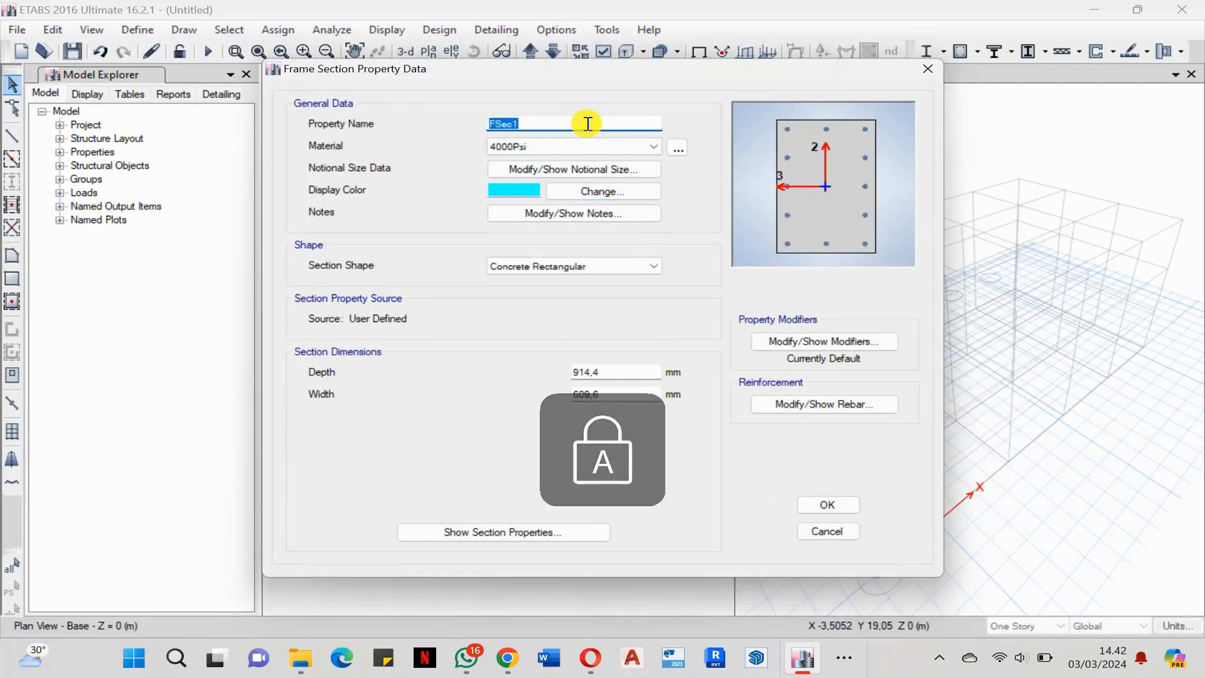
text(K)
key(Caps_Lock)
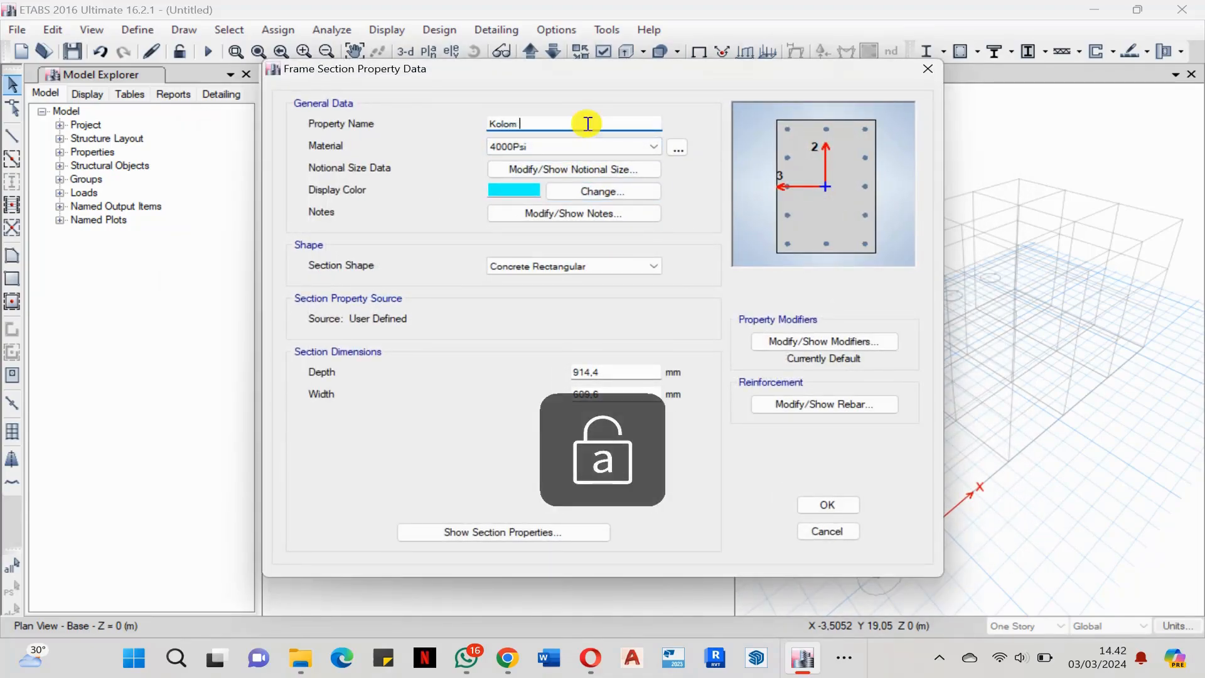
text(olom K1)
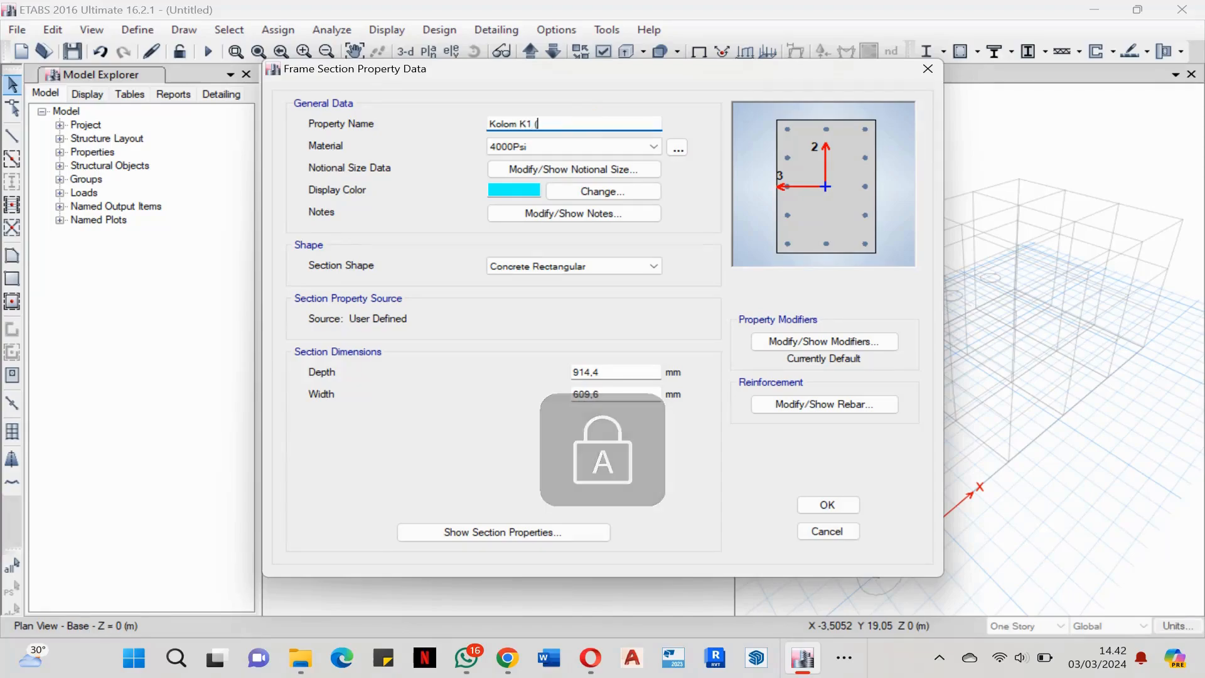
text( (400)
key(Caps_Lock)
text(x)
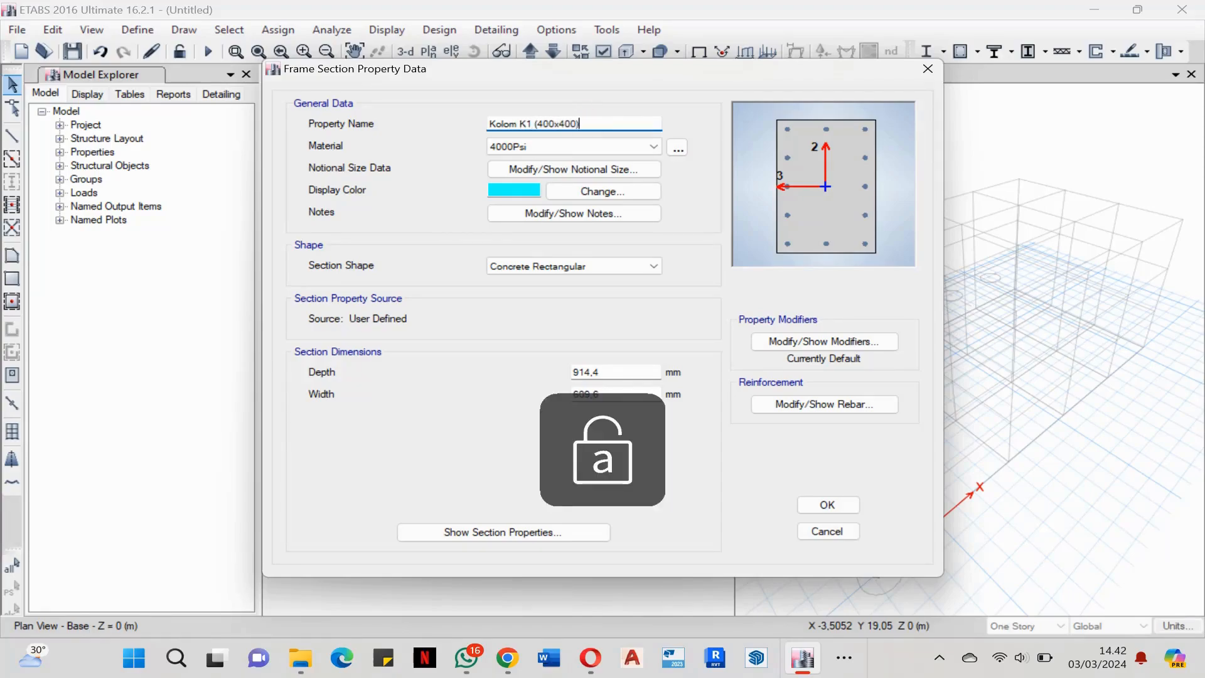
text(400))
click(543, 147)
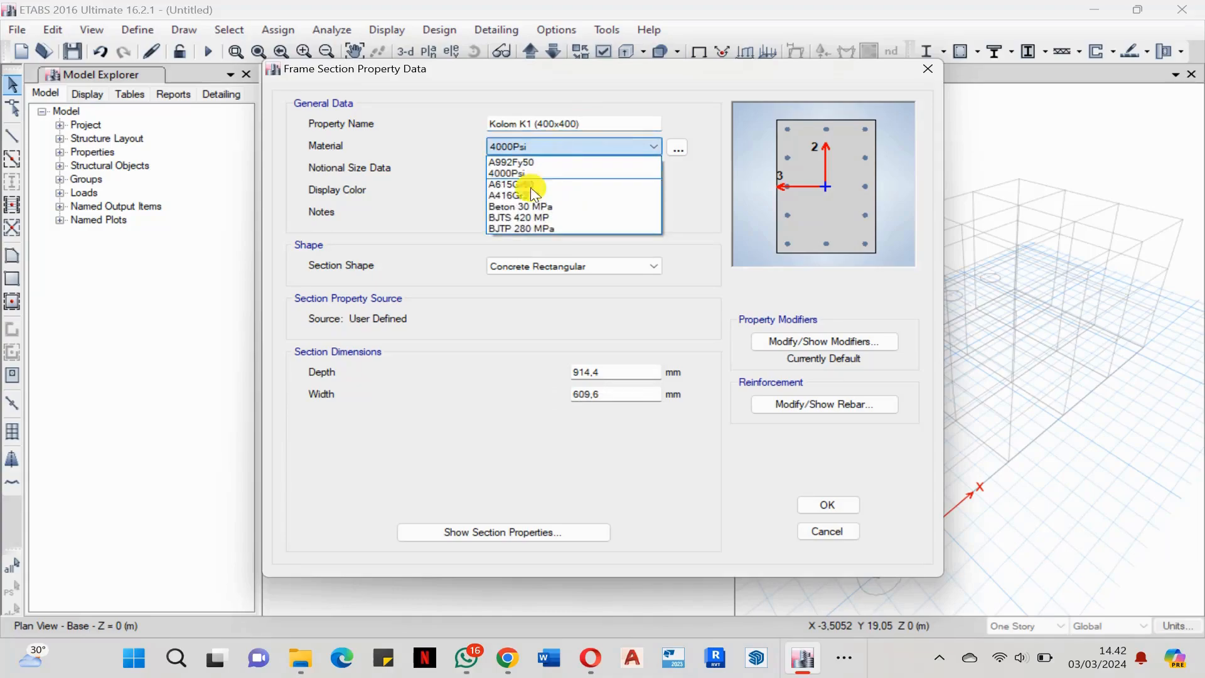
click(584, 208)
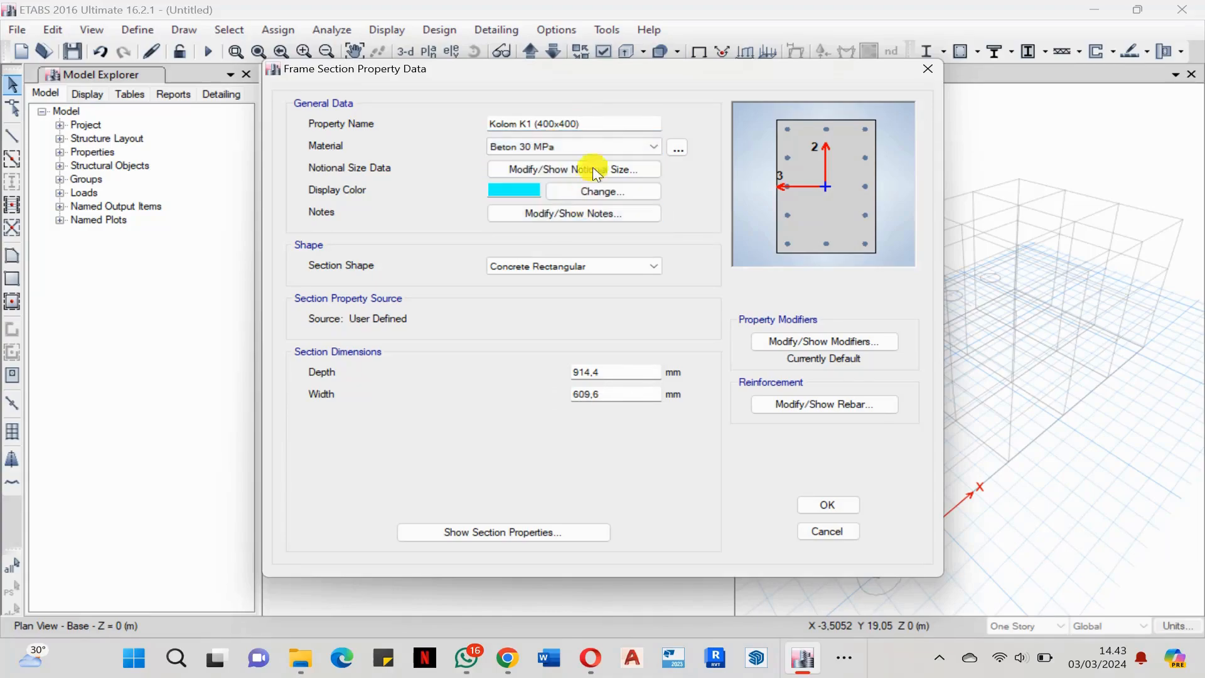
Set the K1 column section's depth and width to 400 mm and its inertia modifiers about the 2 and 3 axes to 0,7.
click(620, 367)
text(400)
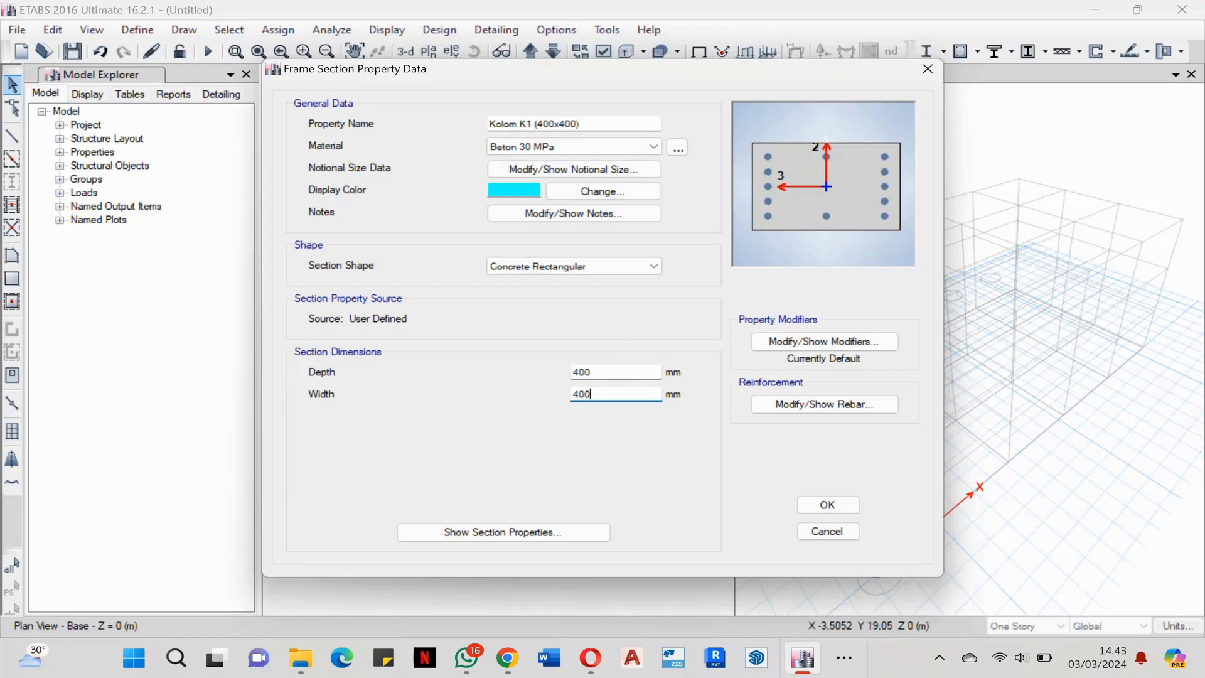
click(646, 377)
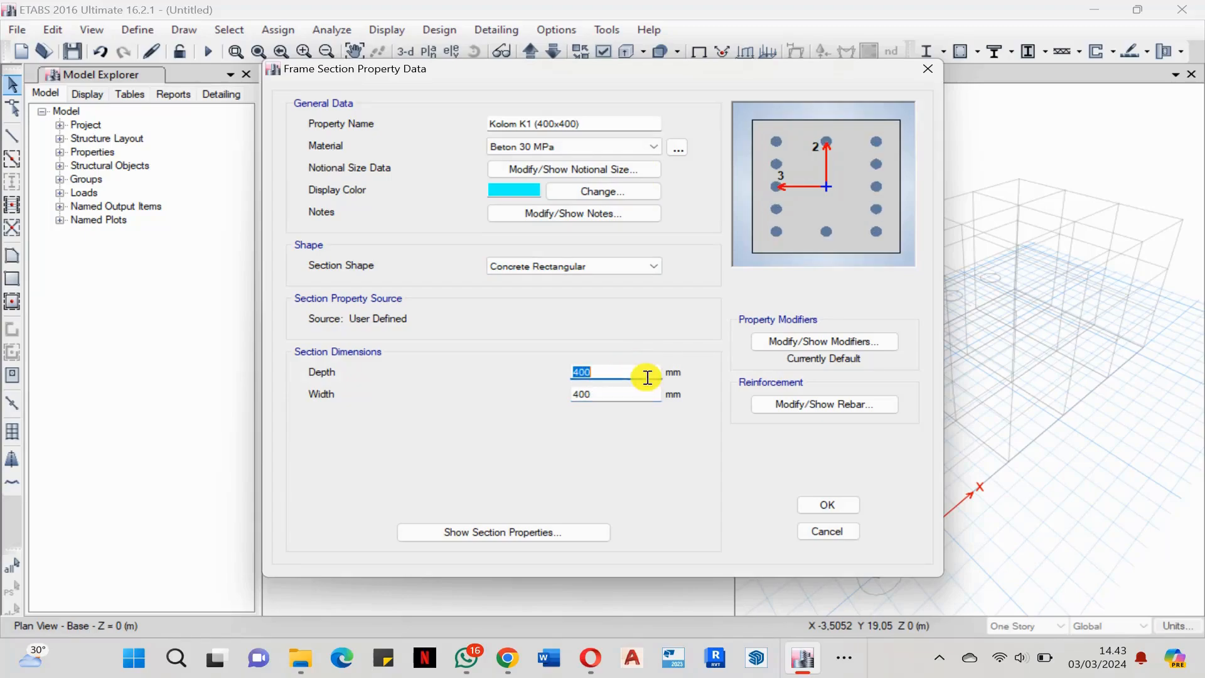
click(825, 341)
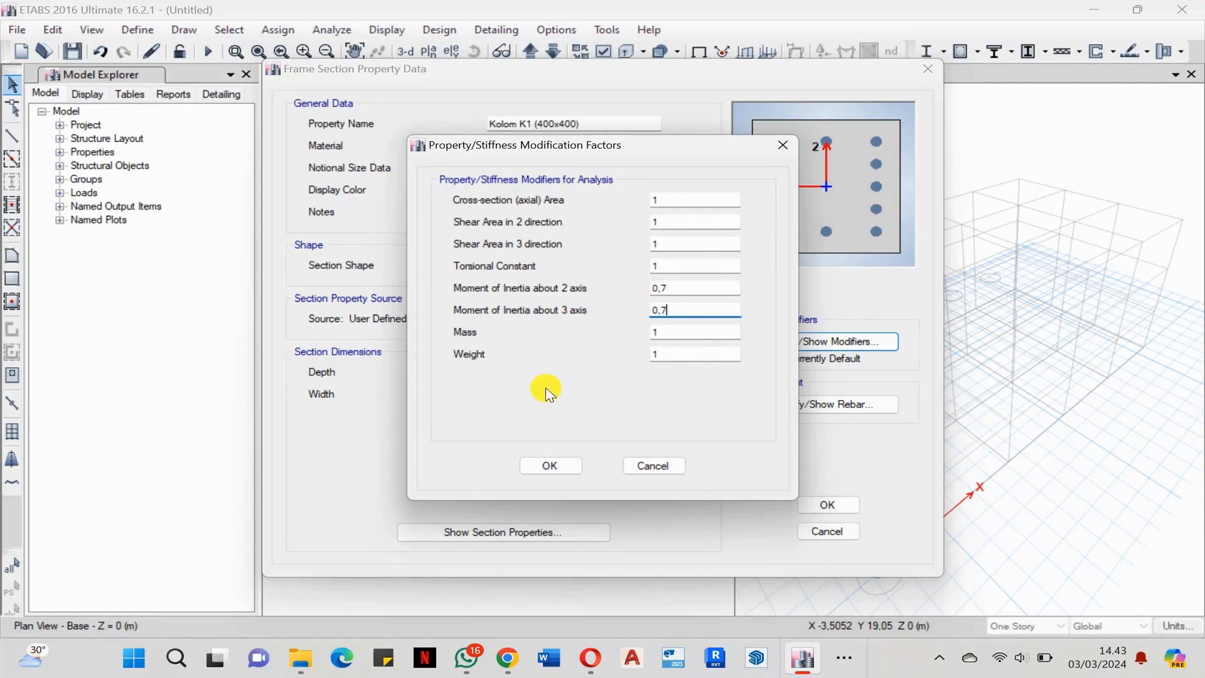
click(550, 466)
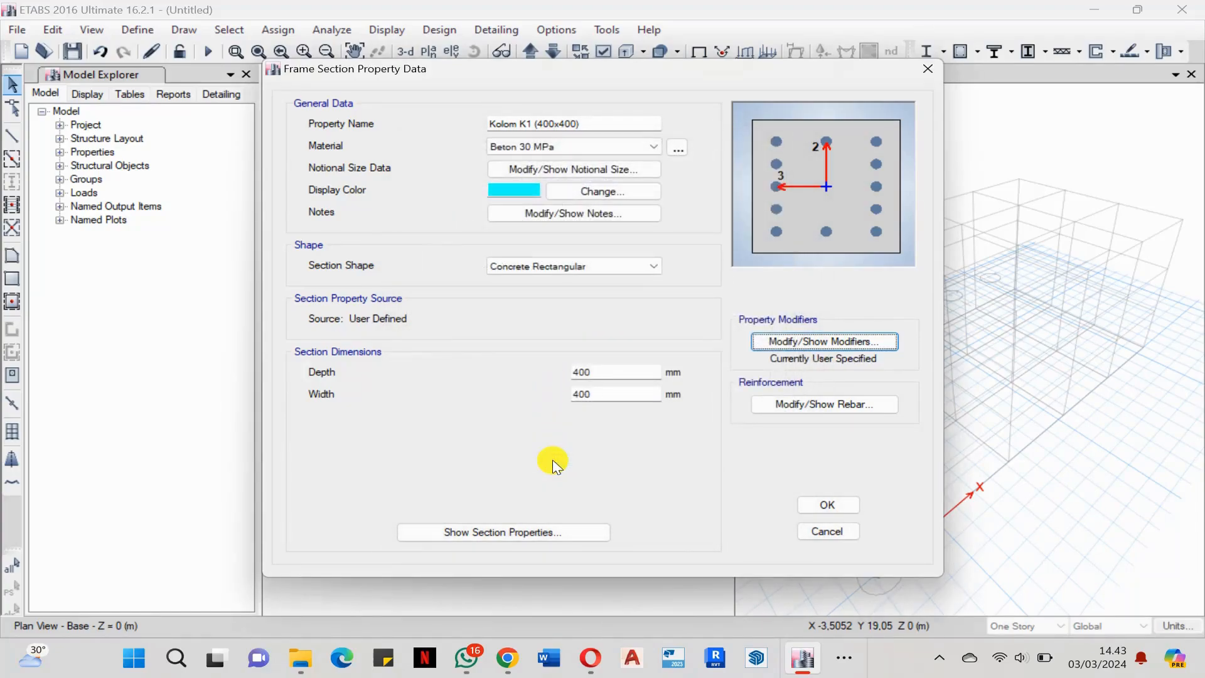
Set the K1 column's rebar materials to BJTS 420 MP for longitudinal bars and BJTP 280 MPa for ties.
click(853, 403)
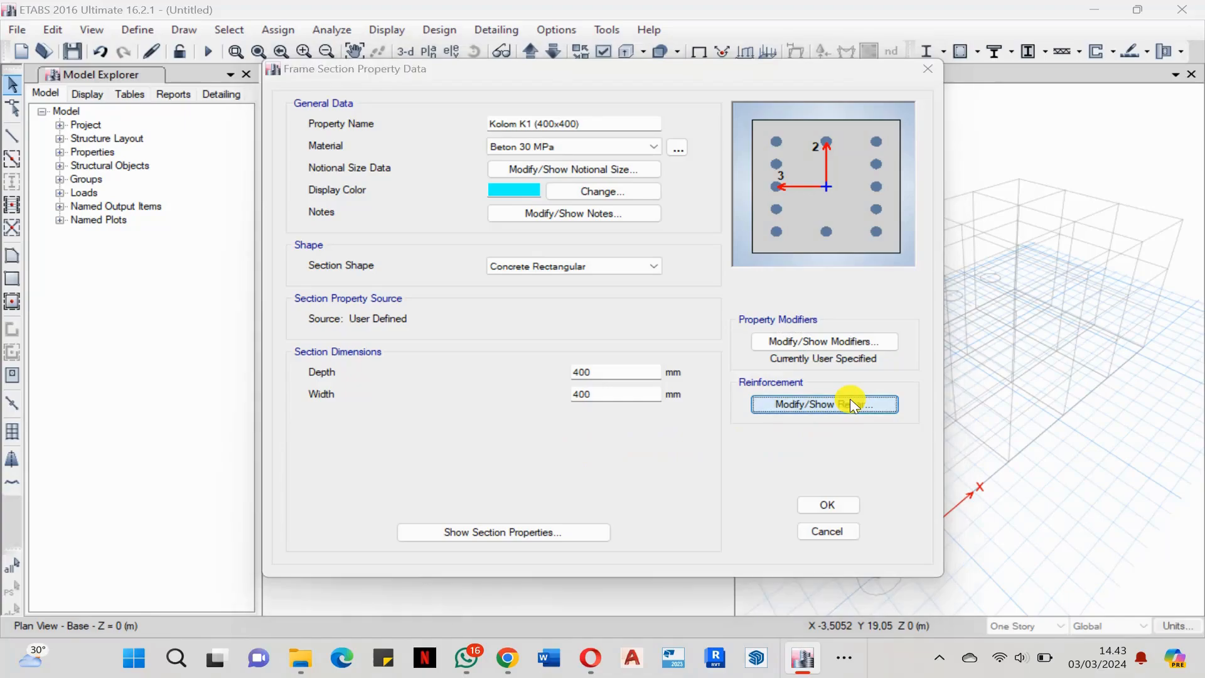
click(425, 147)
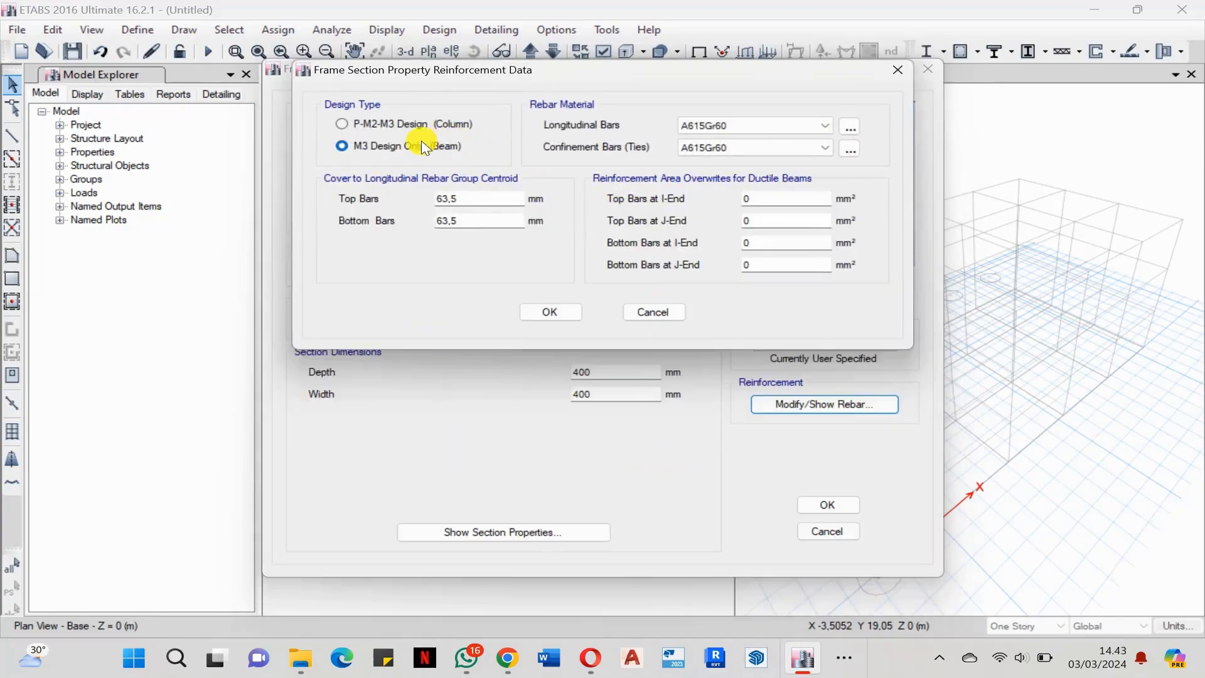
click(748, 127)
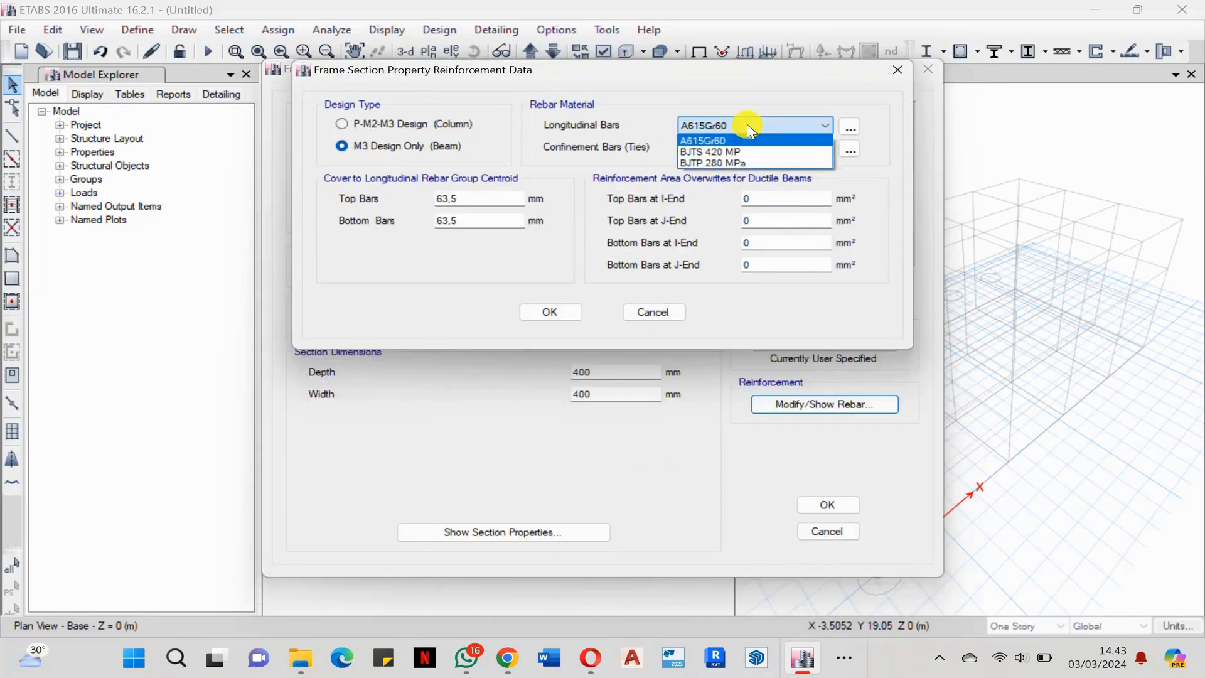
click(730, 153)
click(718, 148)
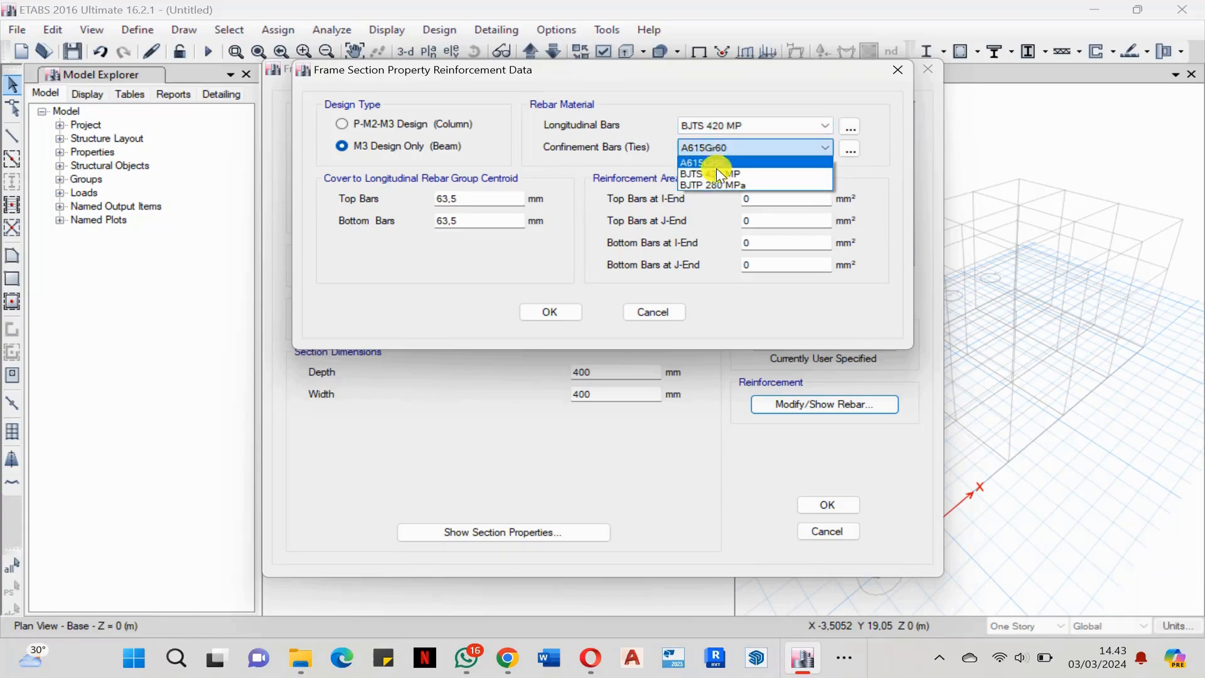
click(732, 184)
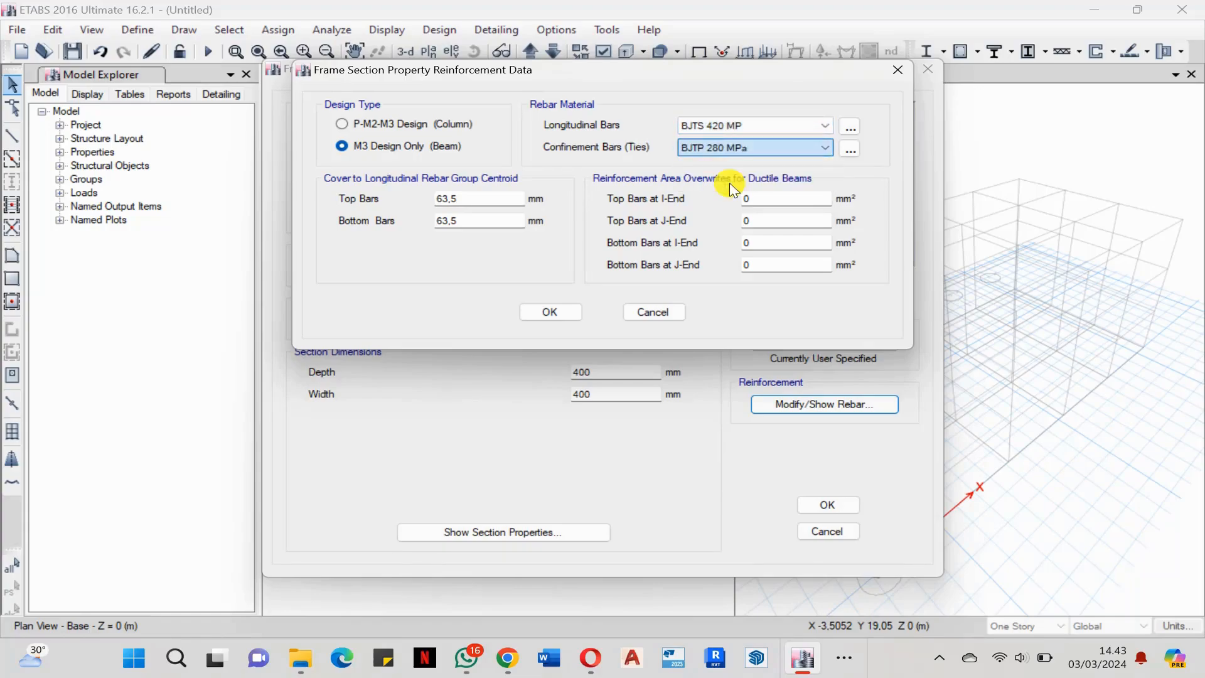
Set the K1 reinforcement to P-M2-M3 column design, then accept the section and close the frame properties list.
click(454, 124)
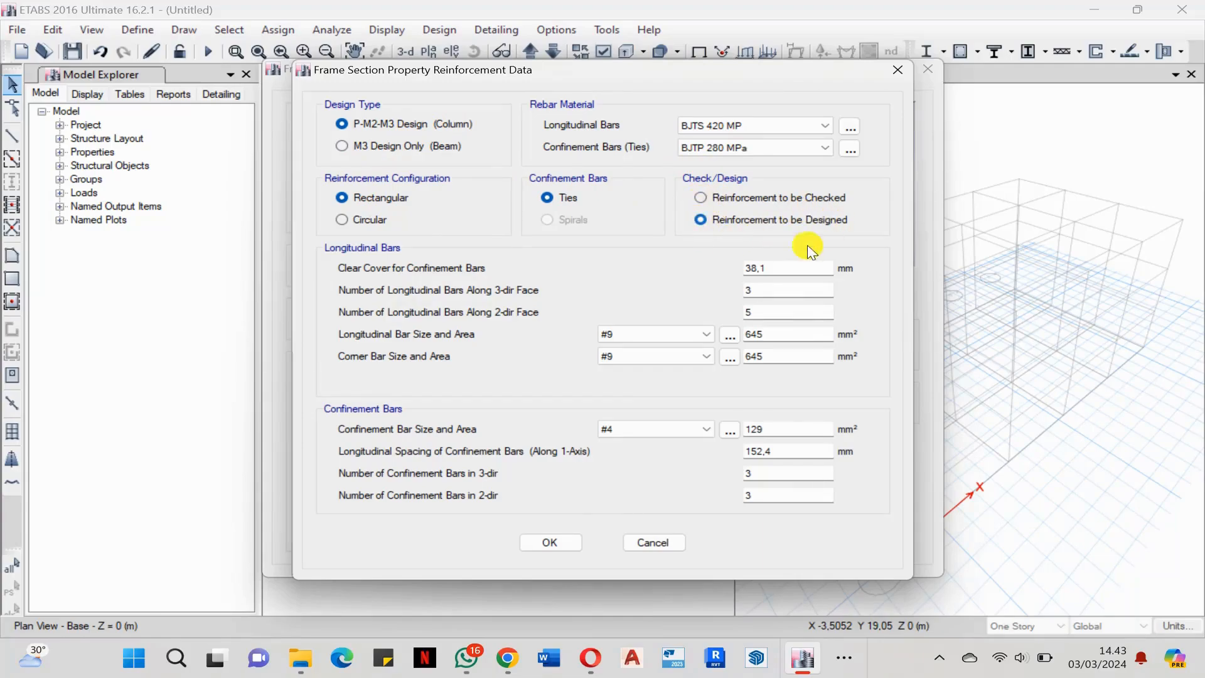
click(576, 551)
click(836, 404)
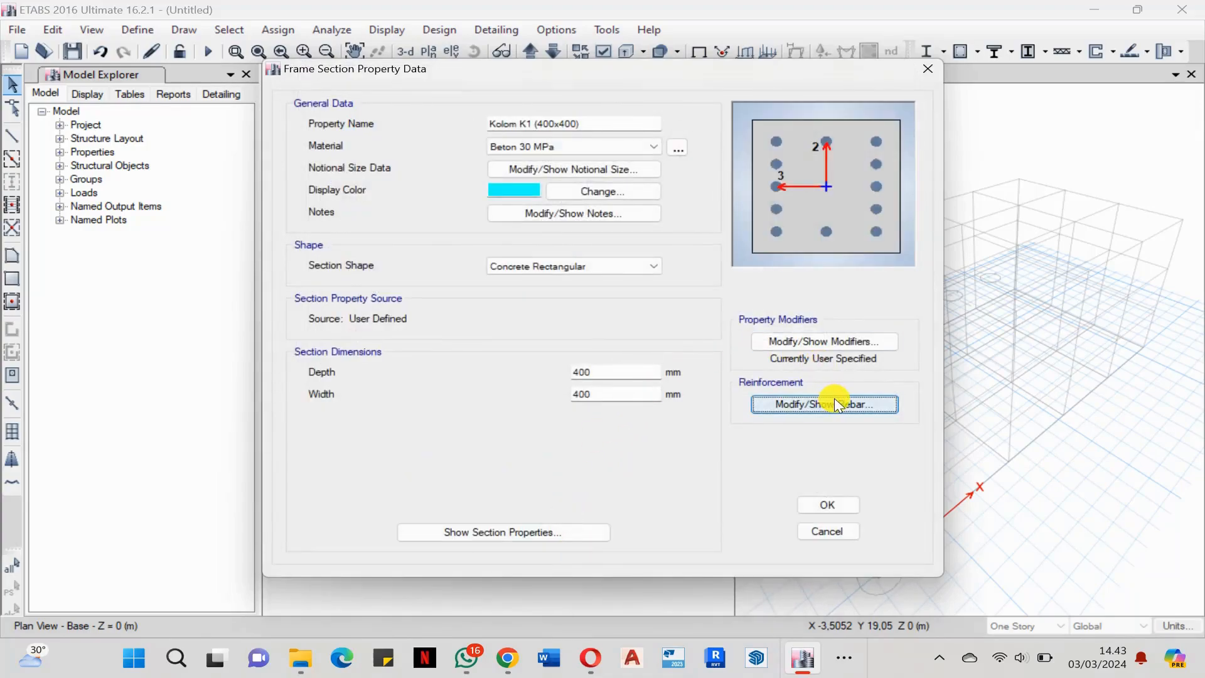
click(826, 504)
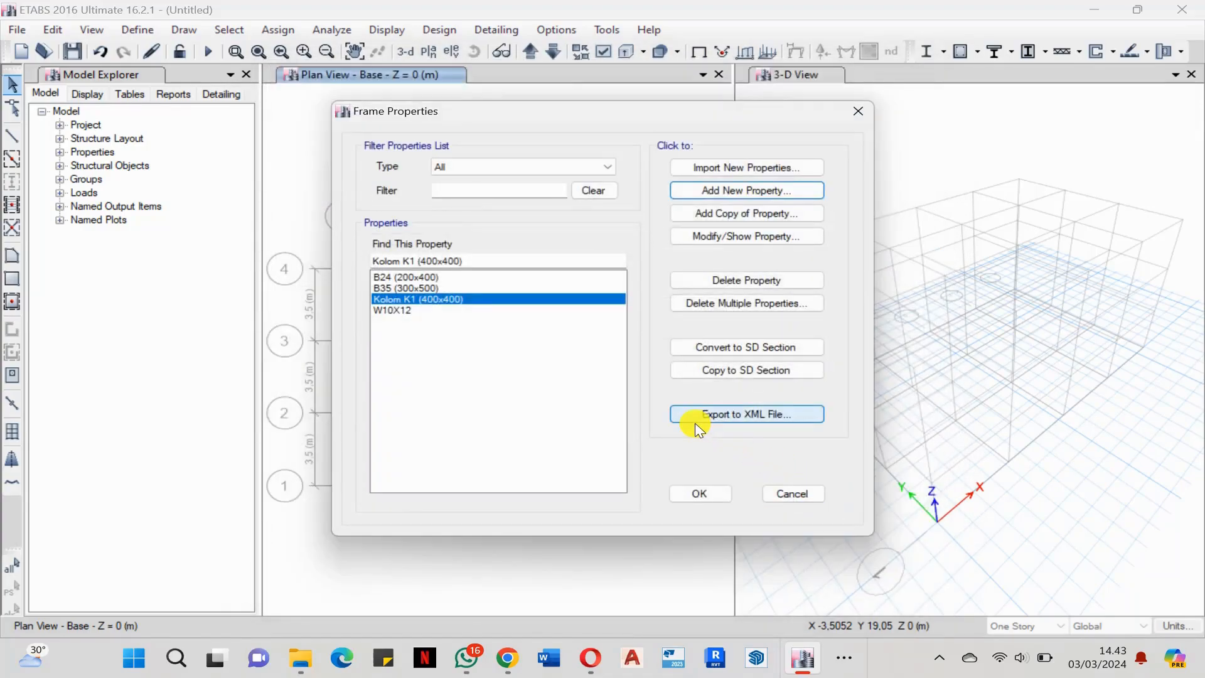
click(699, 493)
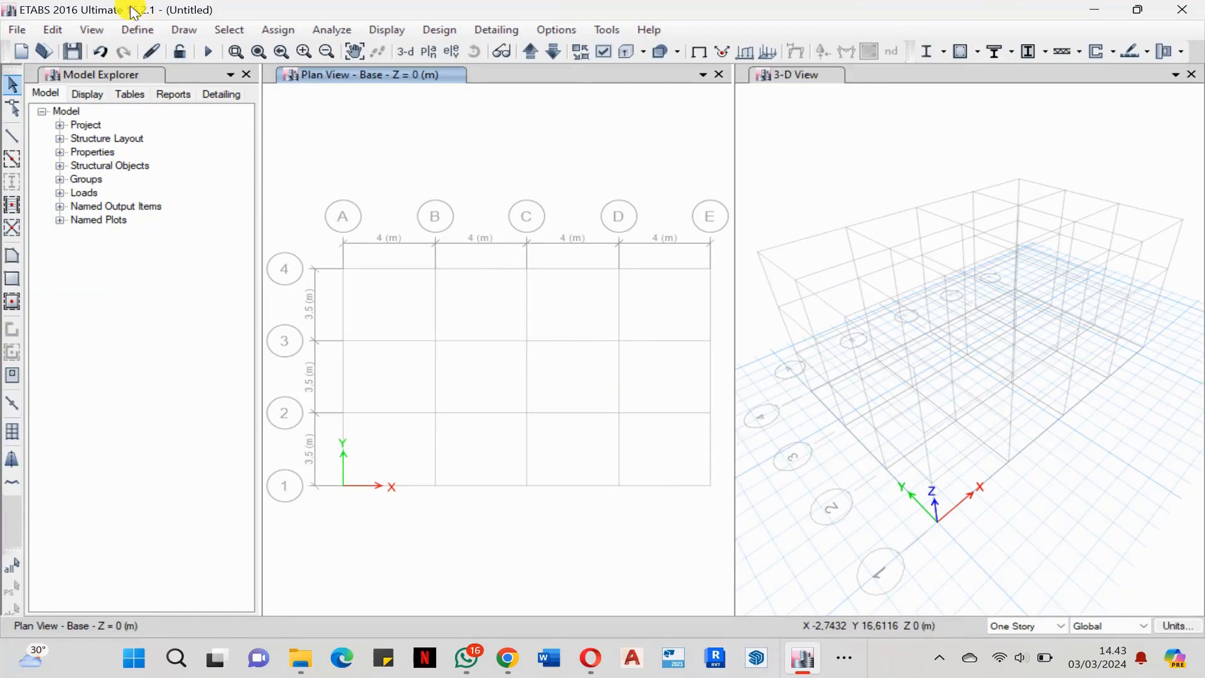
Add a new slab section property named S1.
click(137, 30)
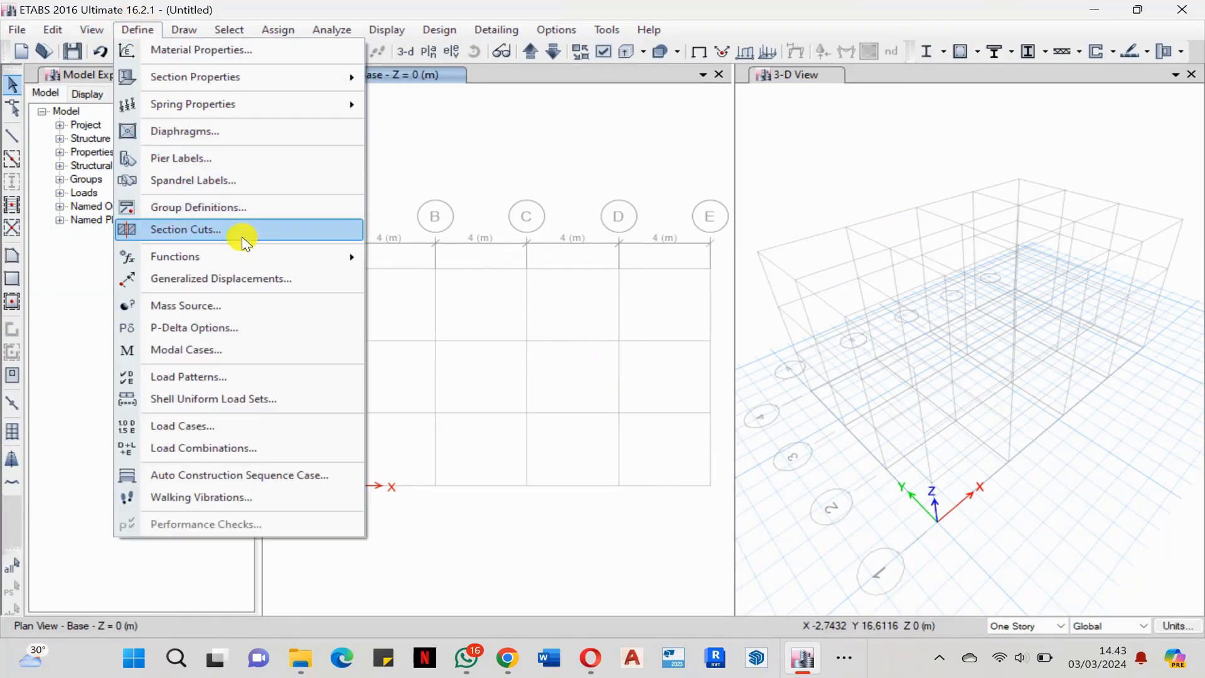
mouse_move(290, 78)
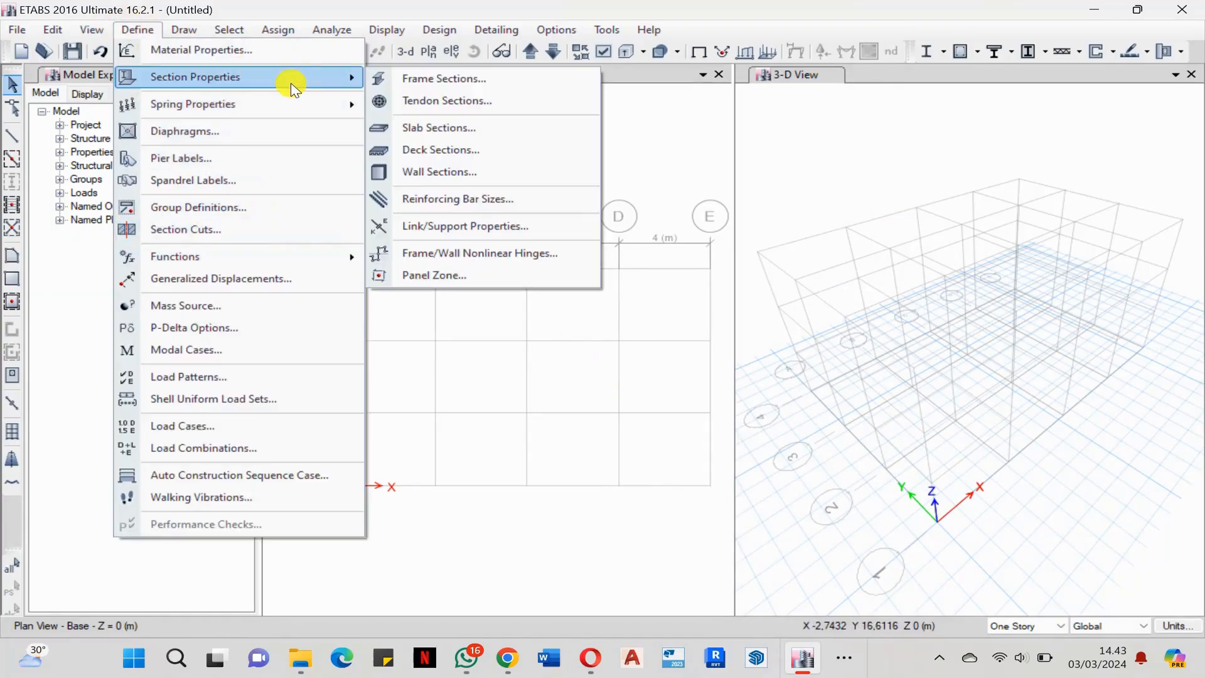
click(462, 129)
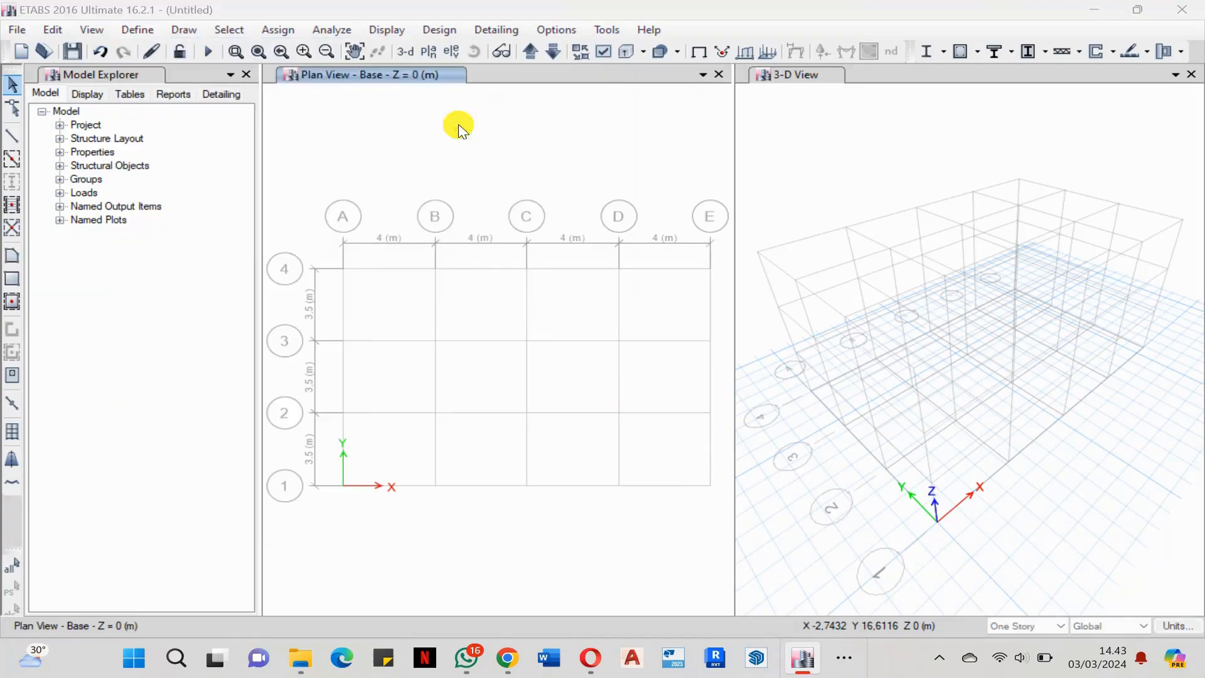
click(682, 261)
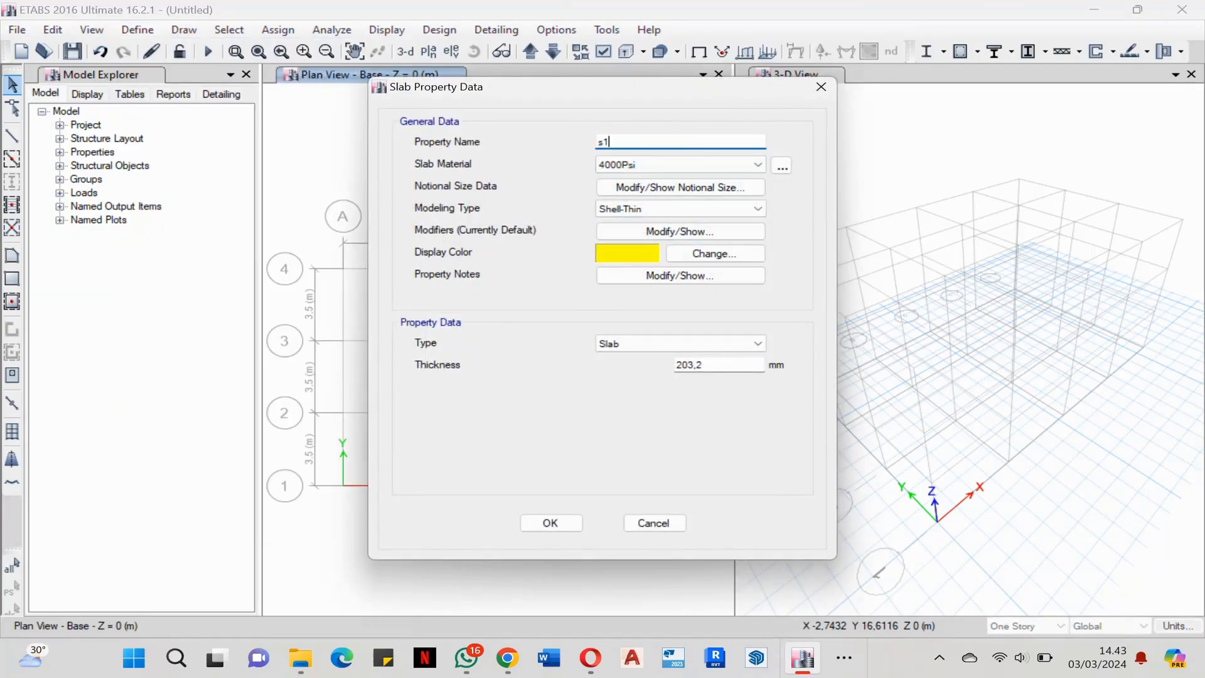
text(s)
key(BackSpace)
key(Caps_Lock)
text(S1)
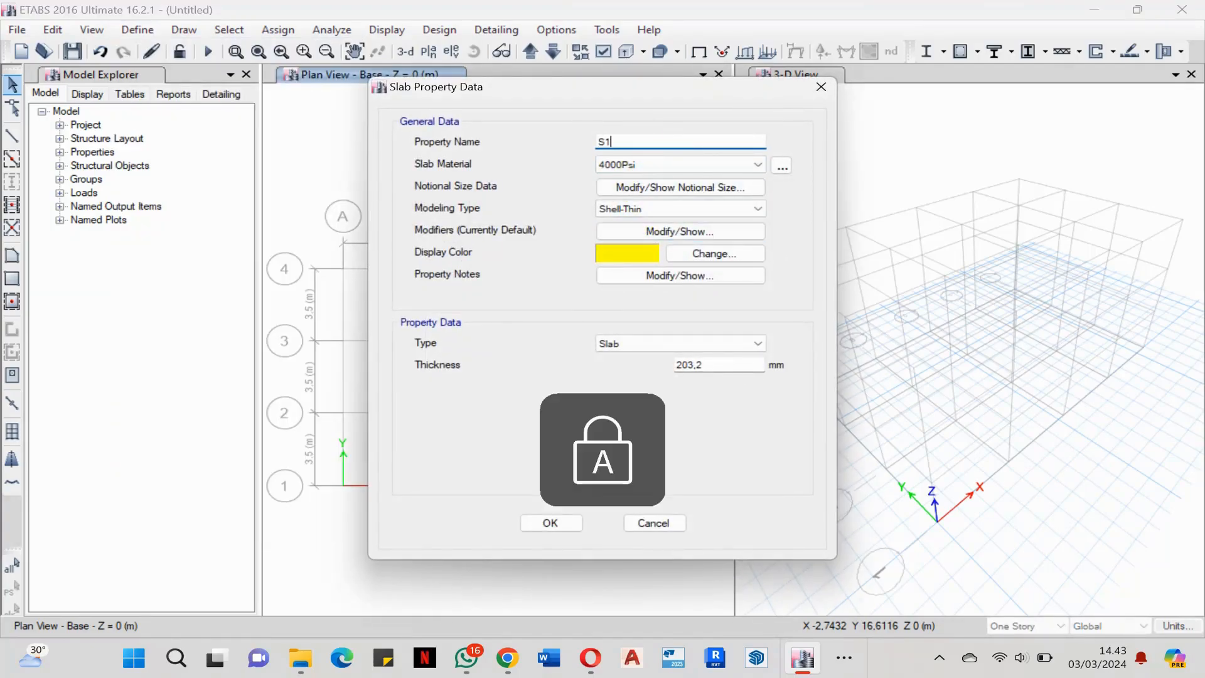
Give slab S1 the Beton 30 MPa material and a 120 mm thickness, and accept the slab properties.
click(651, 164)
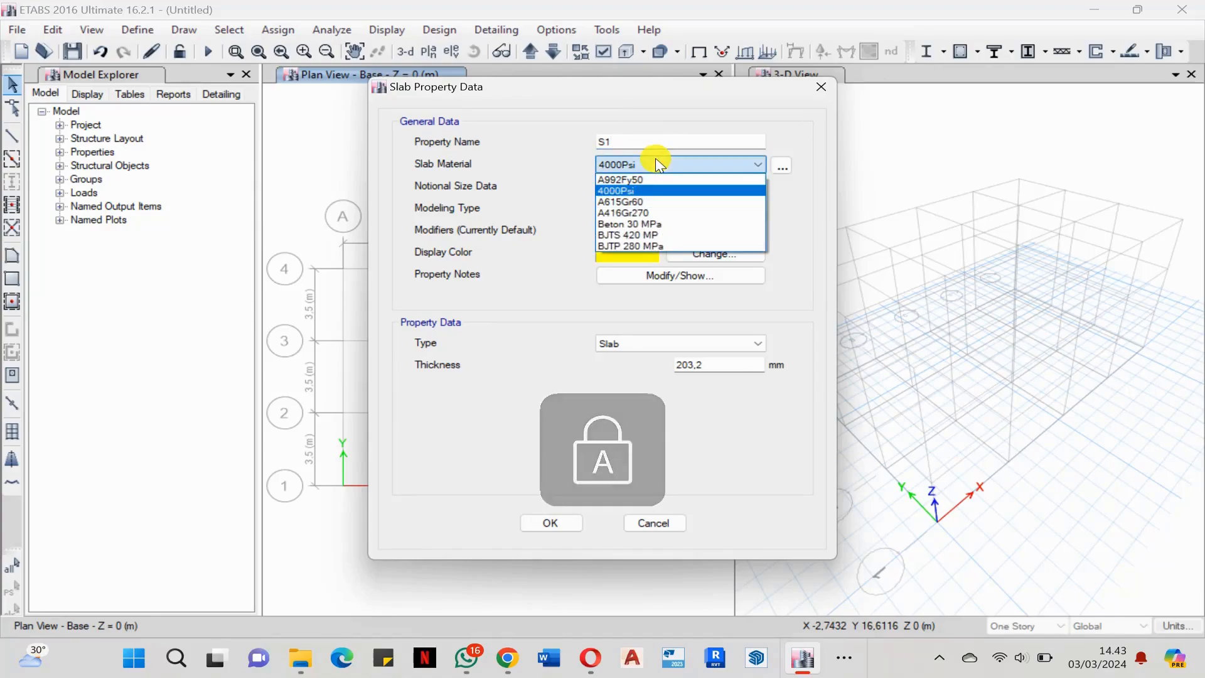
click(656, 224)
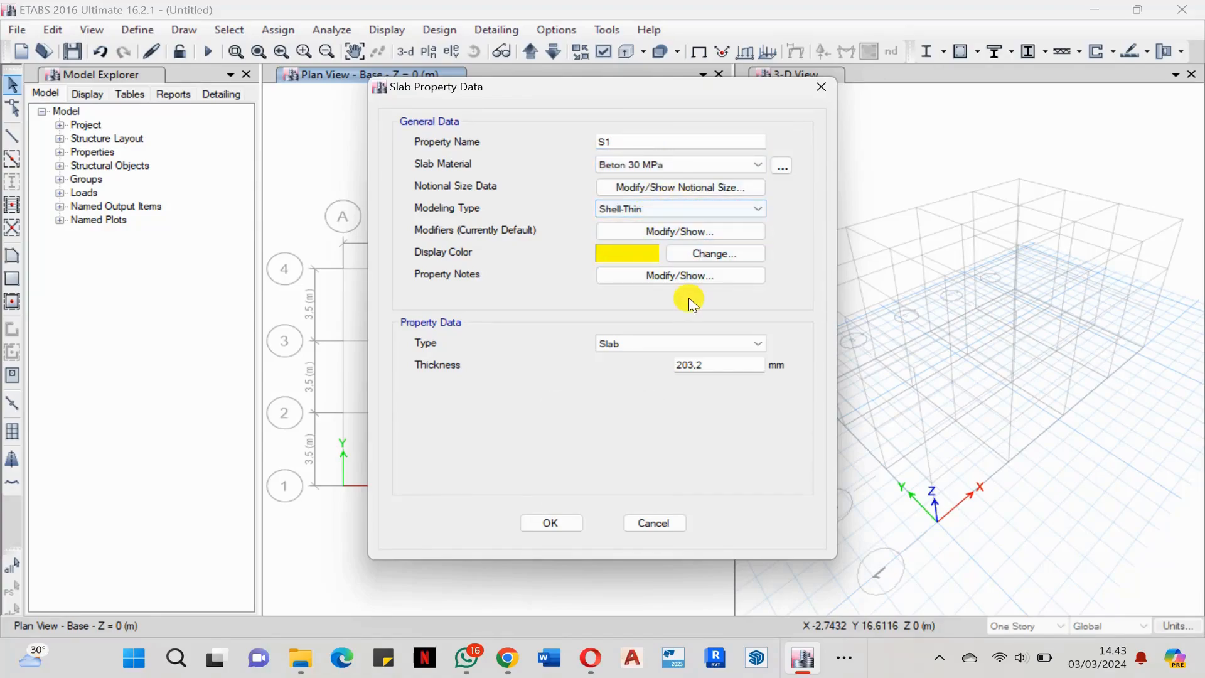
click(712, 365)
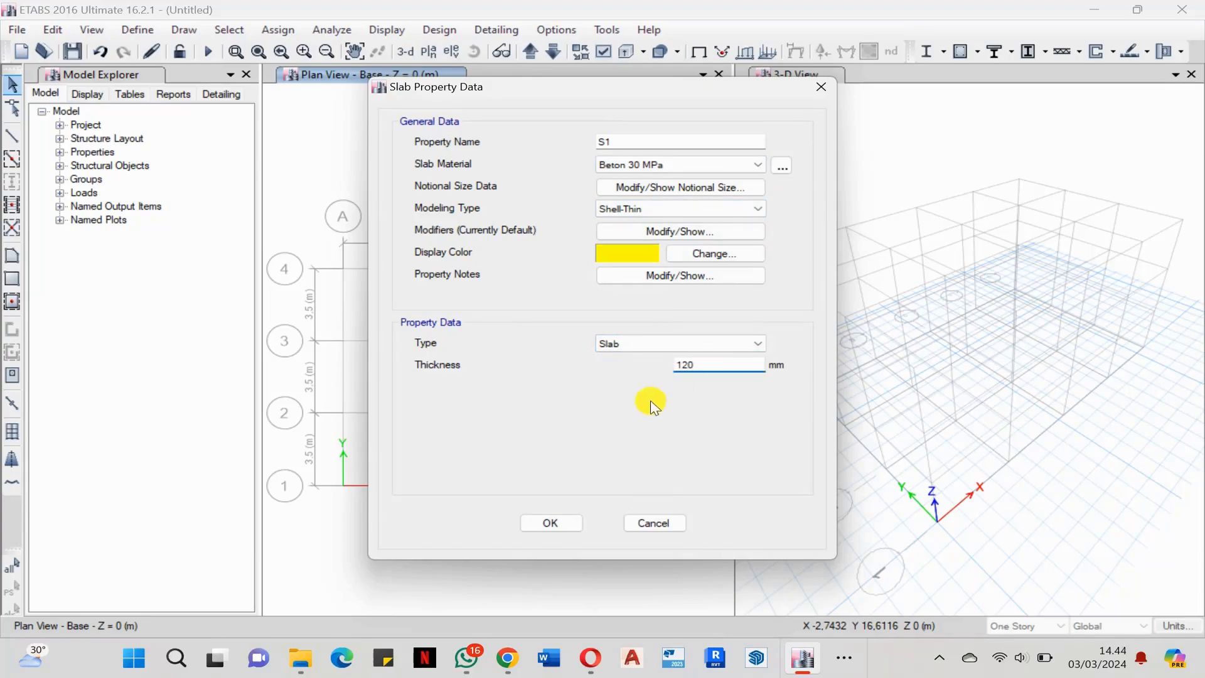
click(553, 523)
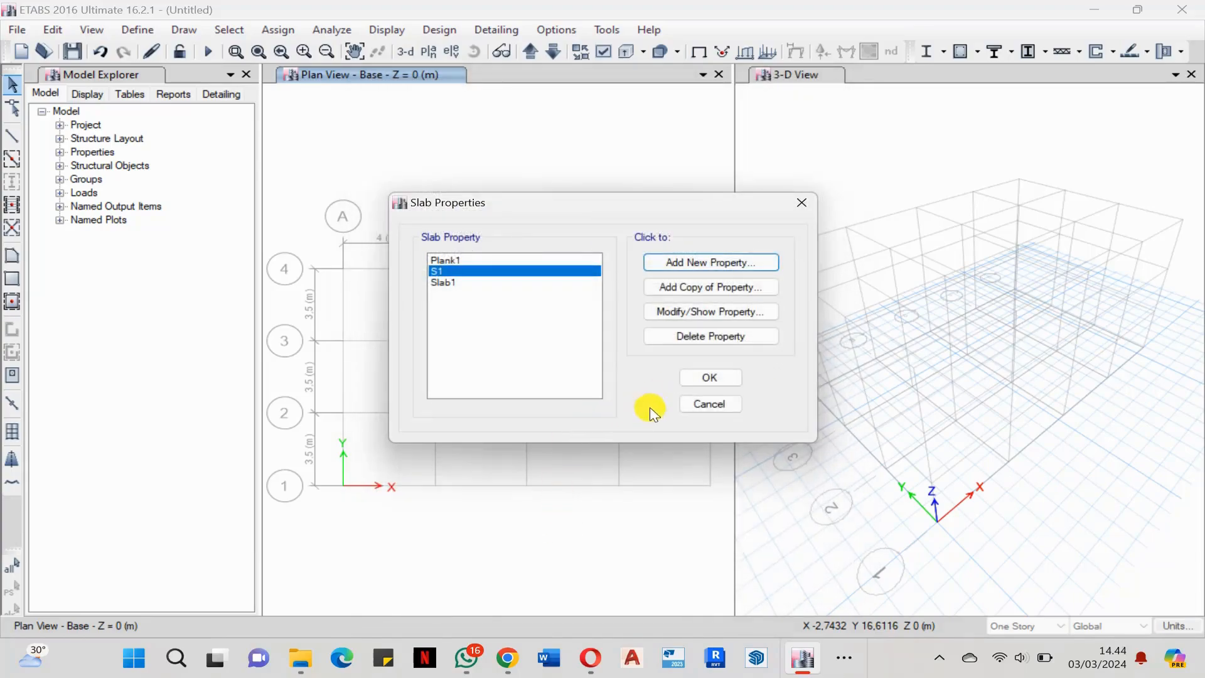
click(712, 378)
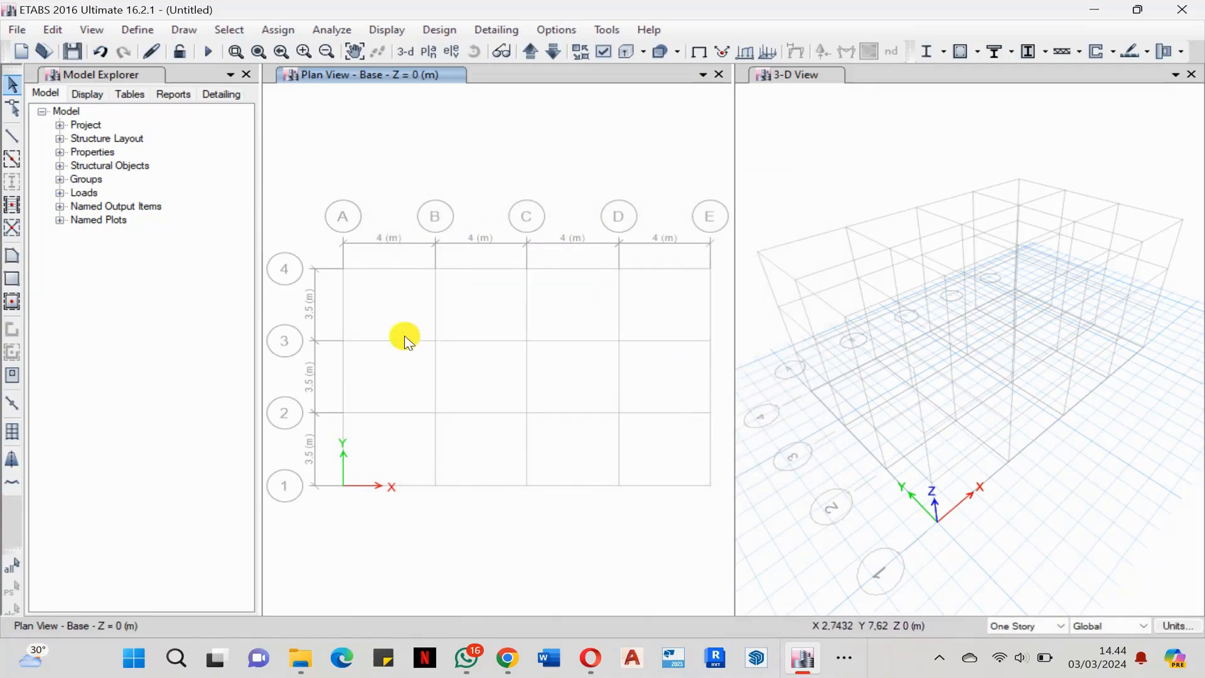